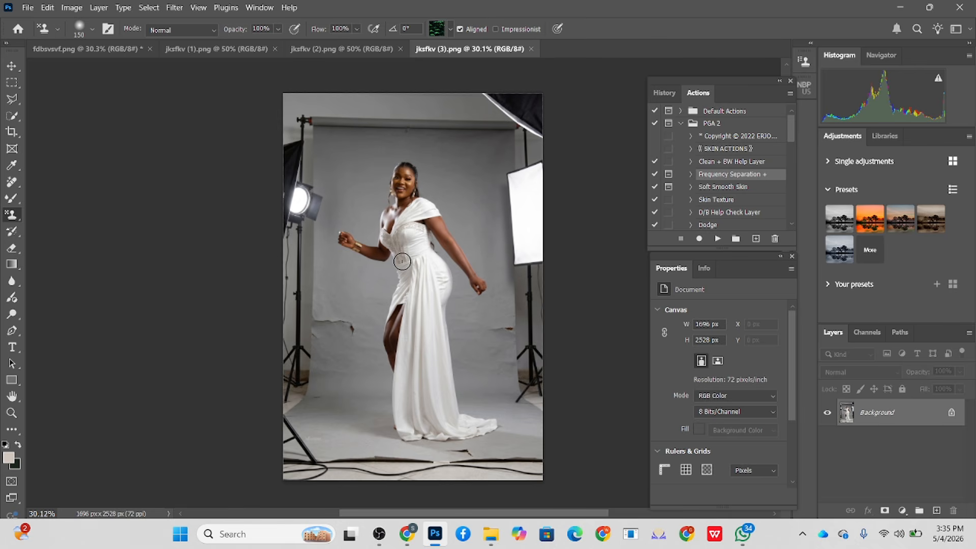
Look through the open images jksfkv (1).png and jksfkv (2).png, and return to the portrait jksfkv (3).png.
left_click(206, 49)
left_click(337, 48)
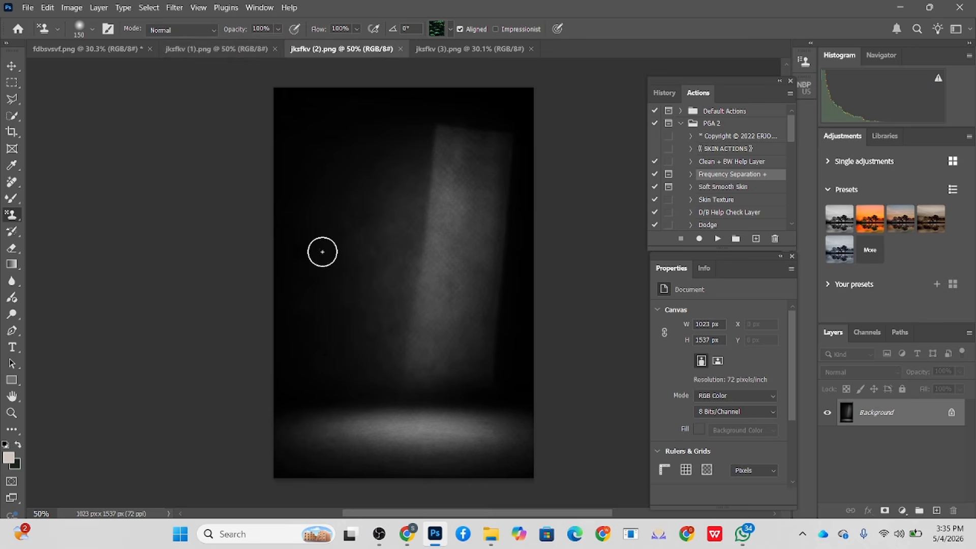
left_click(216, 53)
left_click(362, 47)
left_click(433, 49)
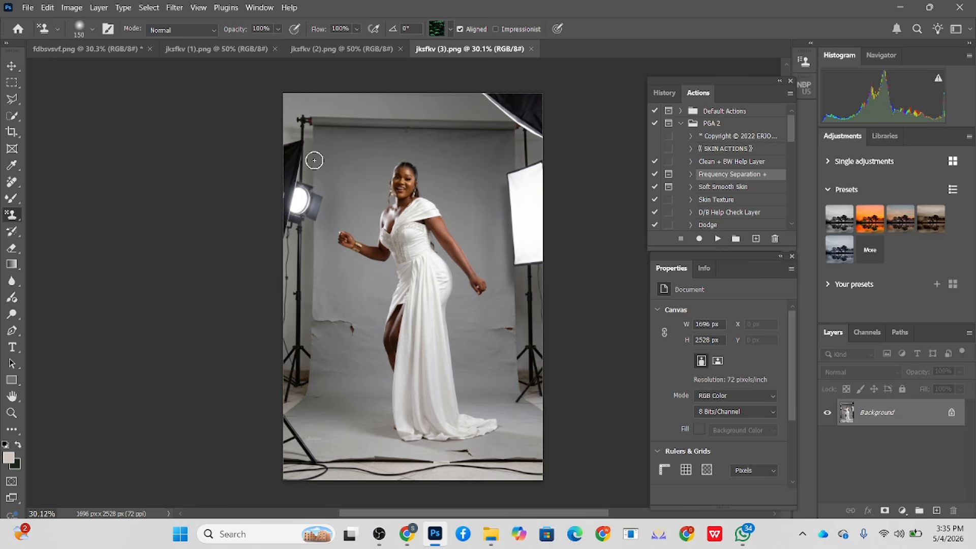
Crop the portrait to a 4:5 (8:10) ratio of 1992 × 2490 px, extending the canvas past both sides with Content-Aware Fill.
left_click(12, 132)
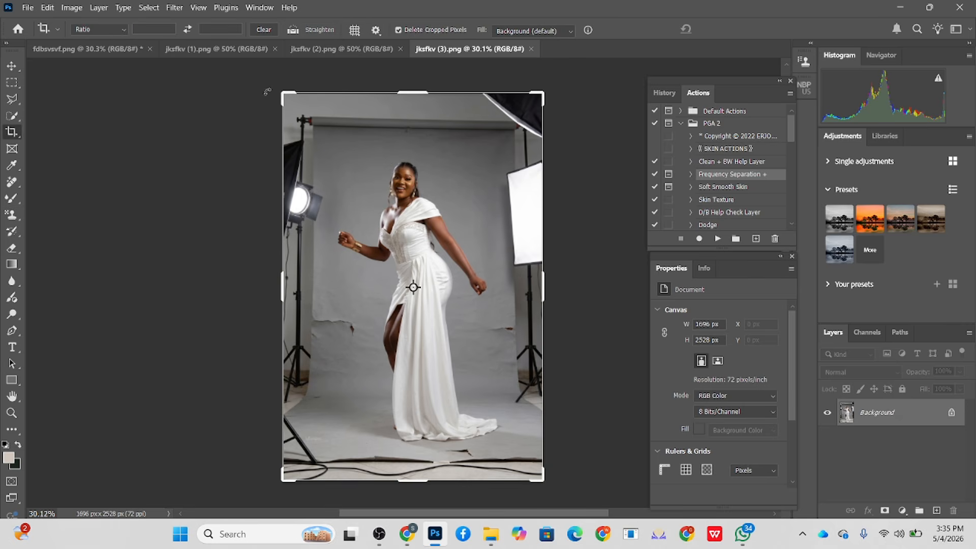
left_click(116, 29)
left_click(113, 91)
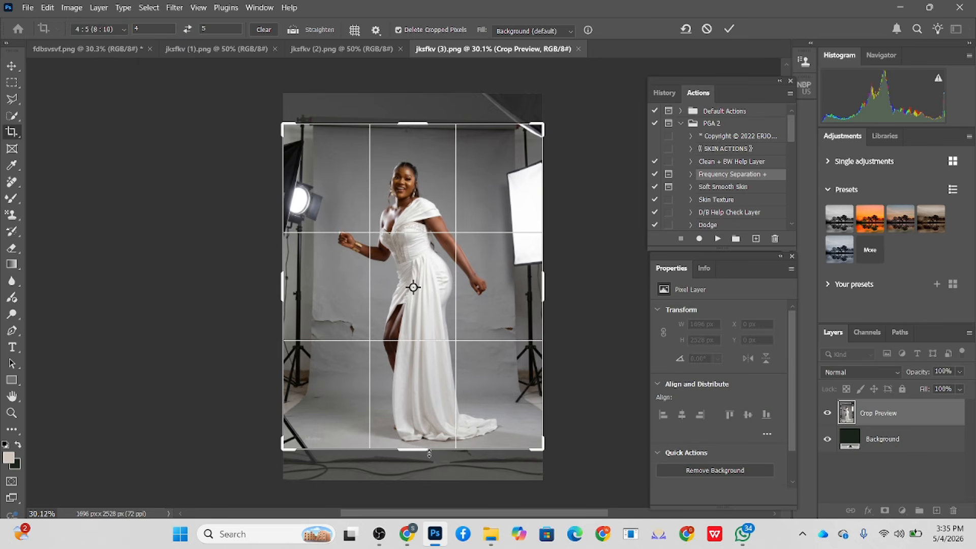
left_click_drag(421, 451, 424, 461)
left_click_drag(407, 102, 409, 88)
left_click_drag(619, 413, 619, 409)
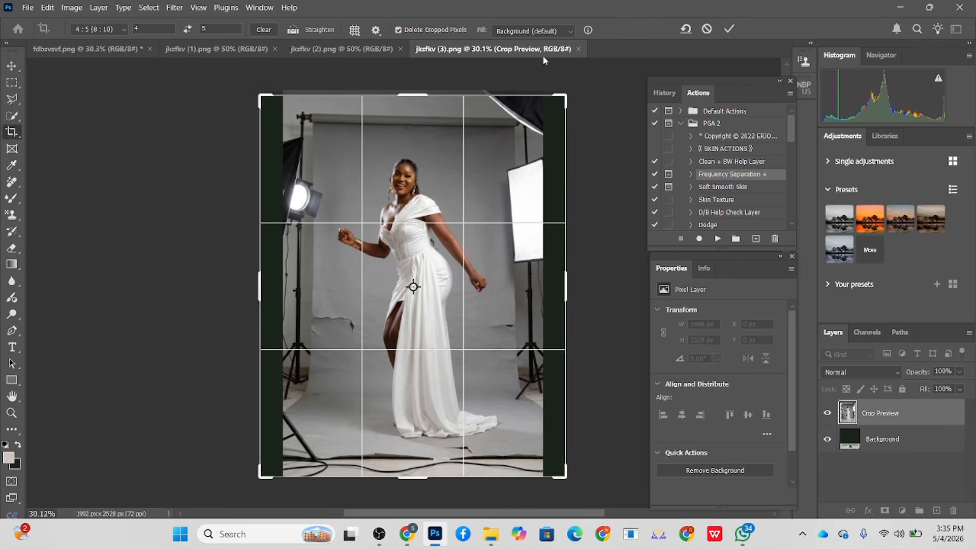
left_click(541, 31)
left_click(543, 63)
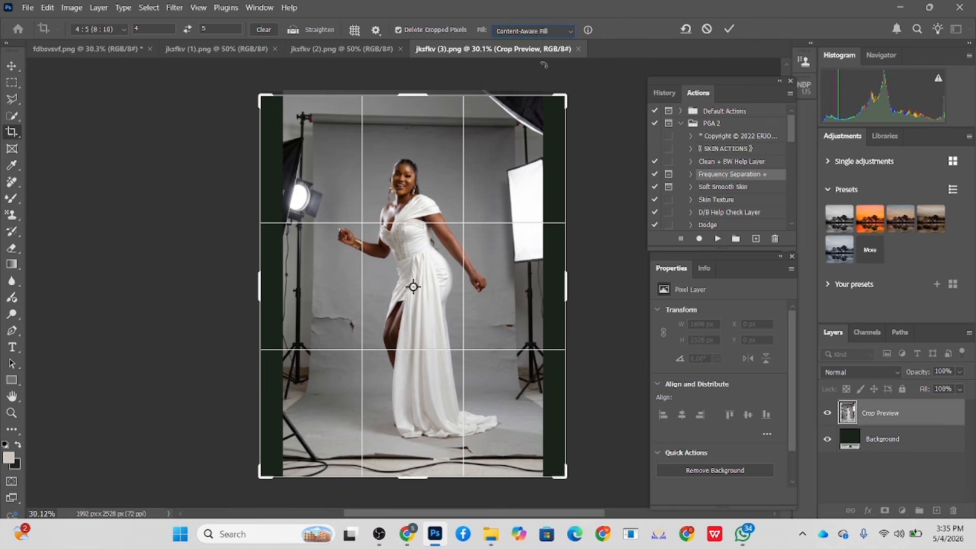
left_click(730, 31)
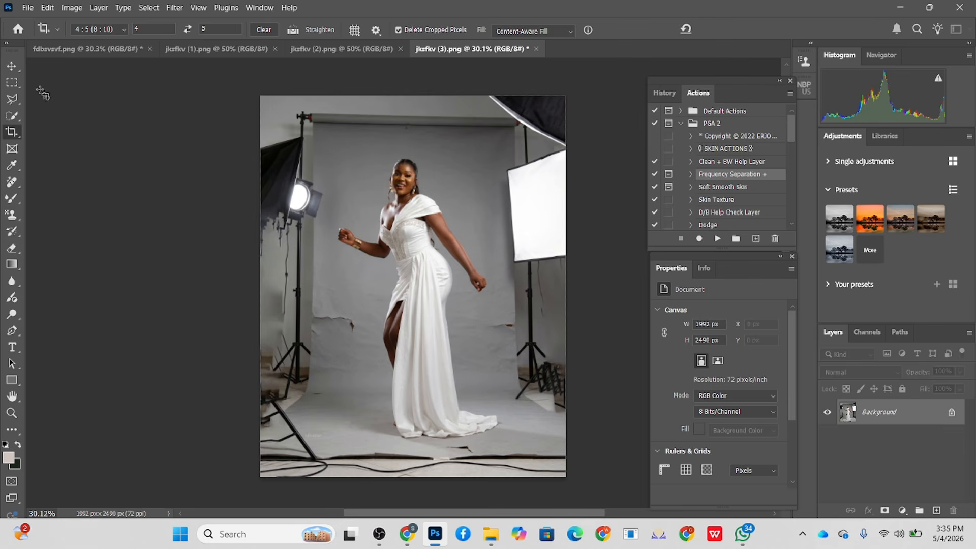
Select the studio surroundings on all four sides of the woman with combined rectangular marquees, leaving her and the nearby backdrop unselected.
left_click(8, 85)
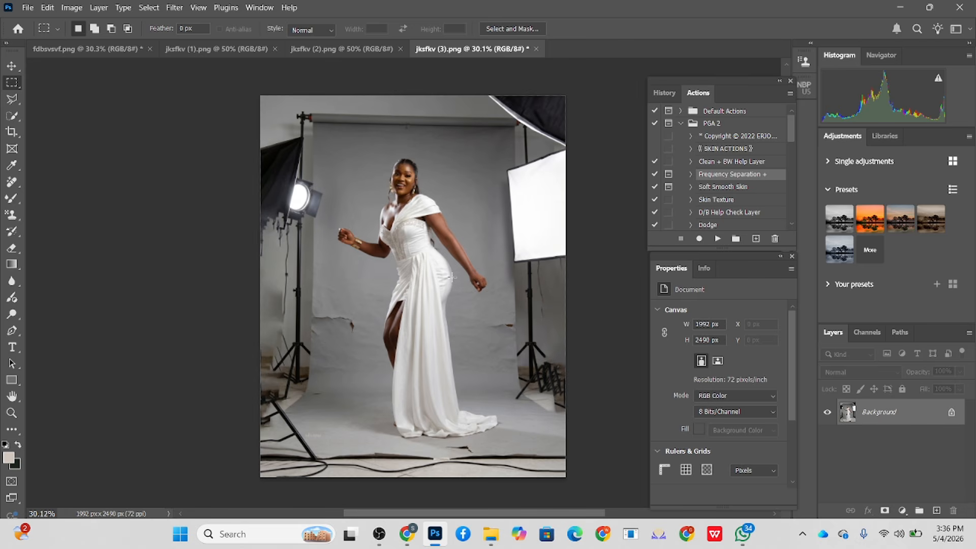
left_click_drag(261, 96, 329, 480)
left_click_drag(576, 83, 508, 505)
left_click_drag(597, 501, 234, 448)
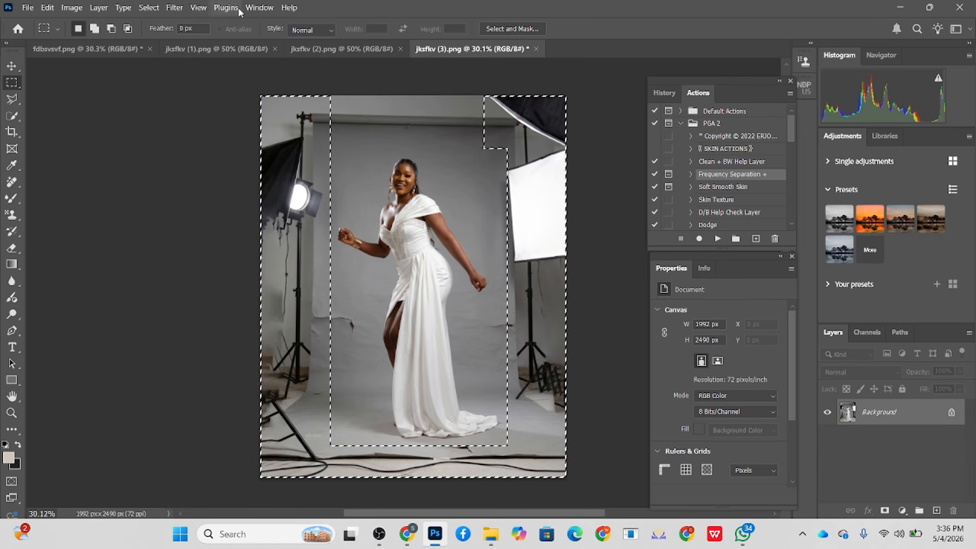
left_click_drag(254, 84, 574, 137)
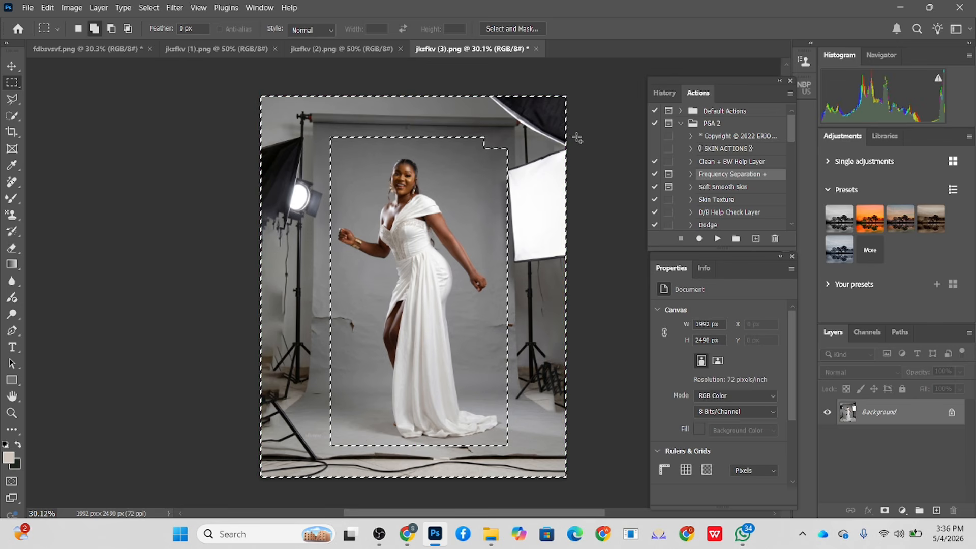
right_click(474, 213)
left_click(513, 240)
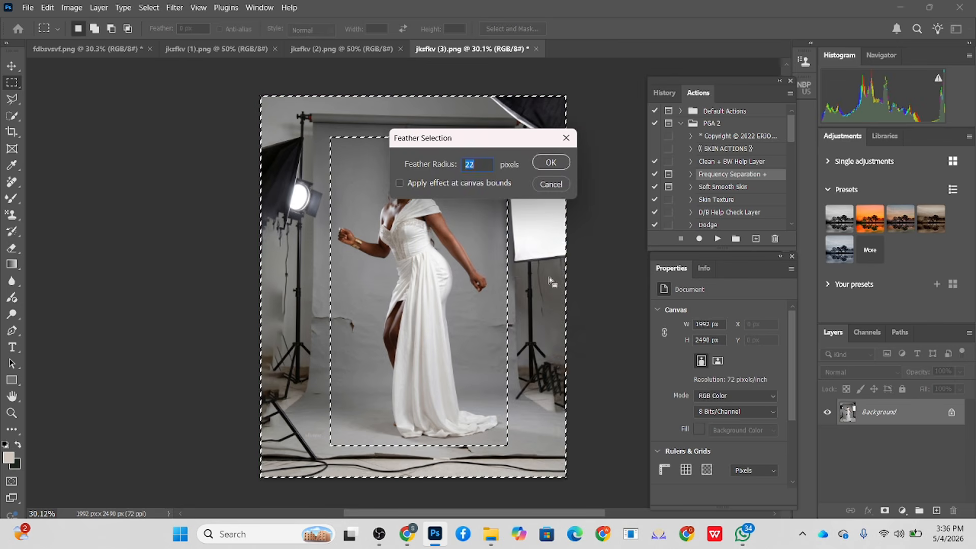
left_click(548, 180)
Fill the selected surroundings with content-aware backdrop to remove the lights, stands and cables.
right_click(530, 232)
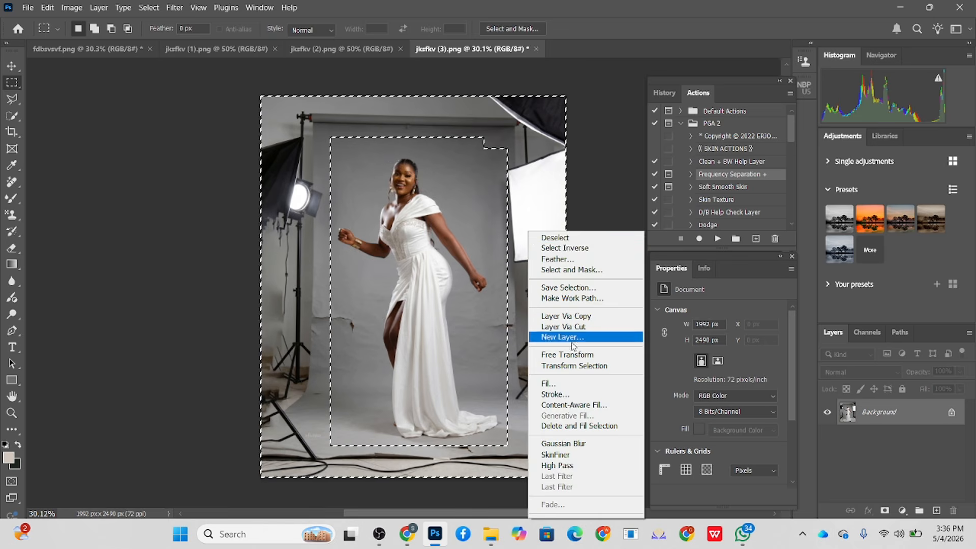
left_click(547, 383)
left_click(407, 122)
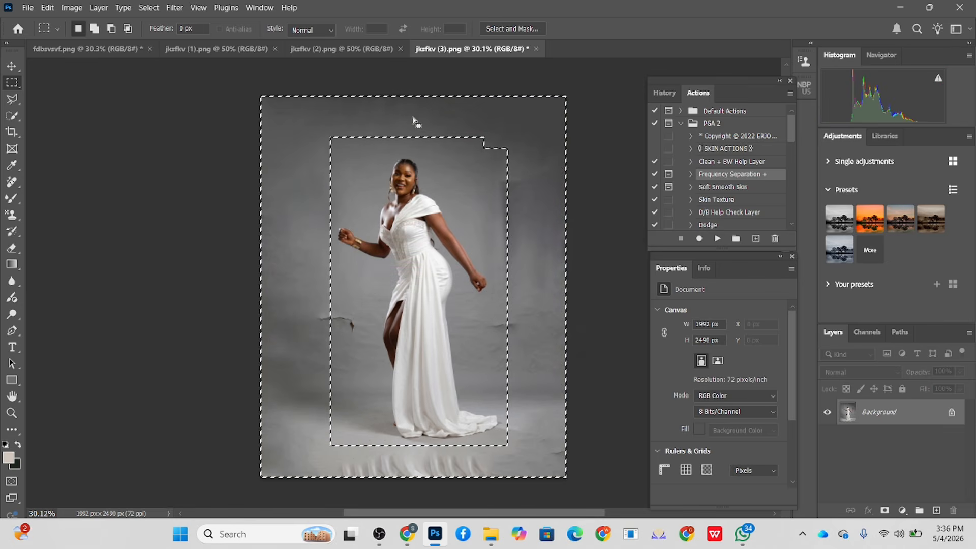
Paint over the streaks on the floor below the dress with a 294 px Brush in the floor's grey, and clear the selection.
key("b")
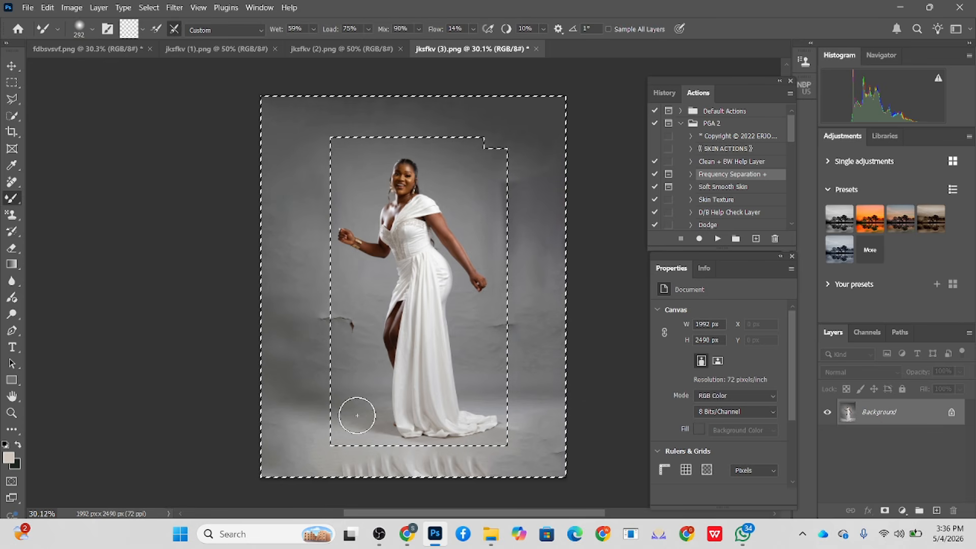
right_click(12, 199)
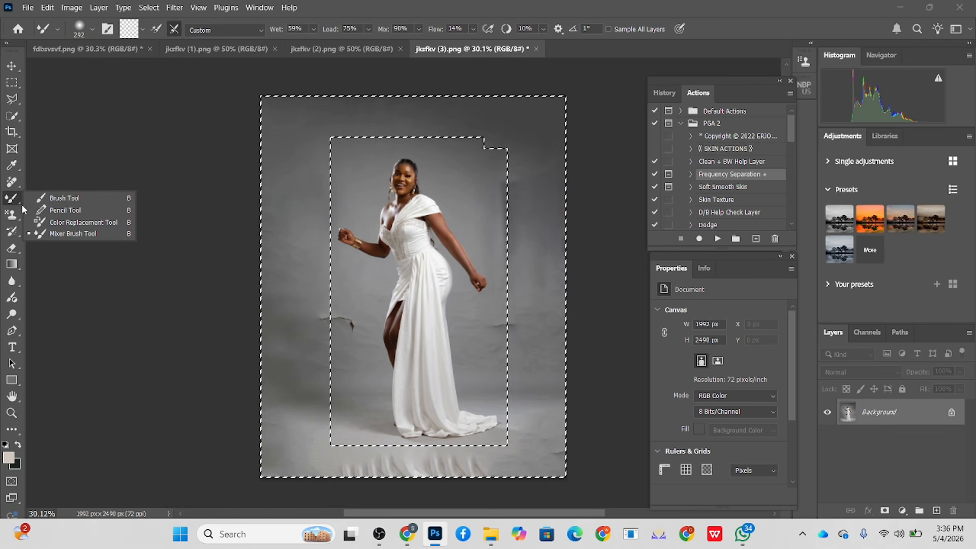
left_click(59, 198)
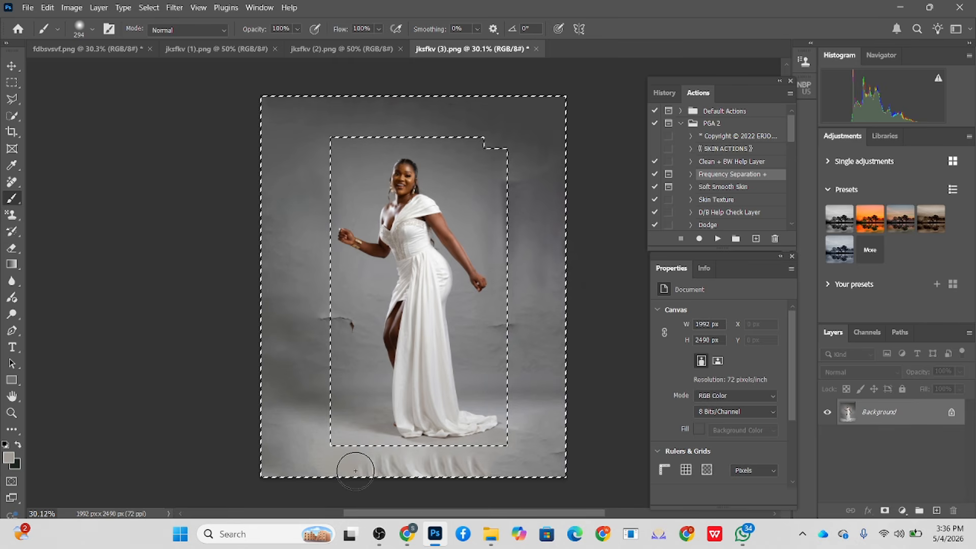
mouse_move(355, 471)
left_mouse_down()
mouse_move(493, 482)
mouse_move(429, 482)
left_mouse_up()
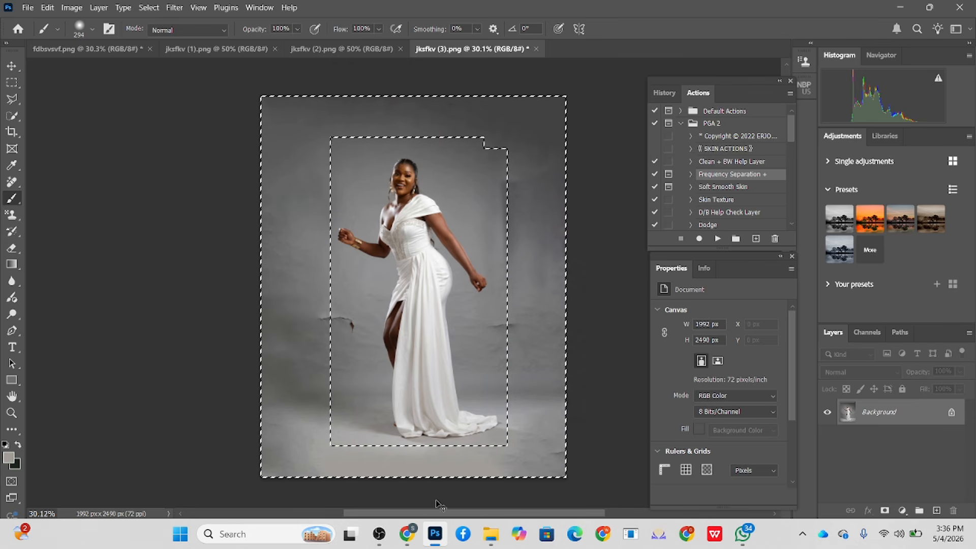
key("ctrl+d")
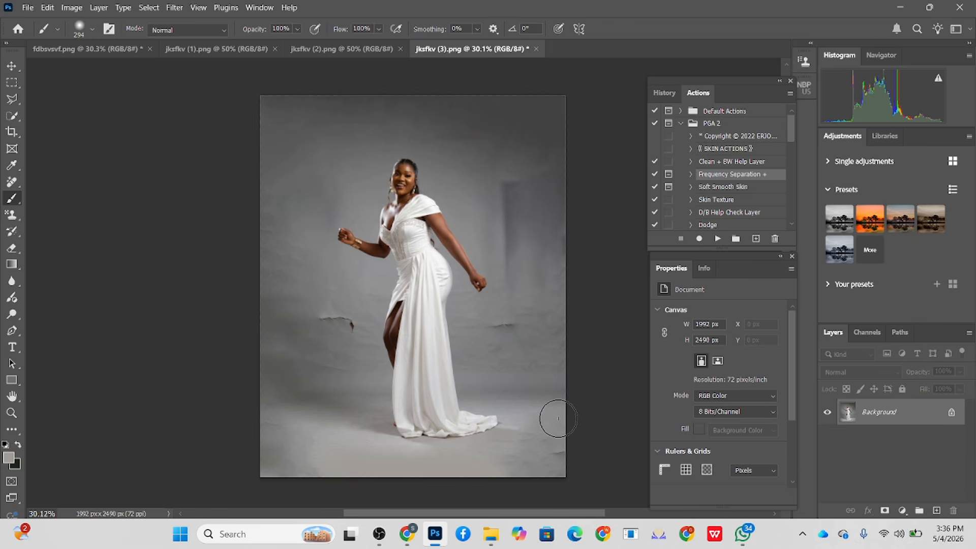
Remove the backdrop tears on both sides of the dress and the marks at the floor's outer edges with the Remove tool at size 70.
left_click(12, 182)
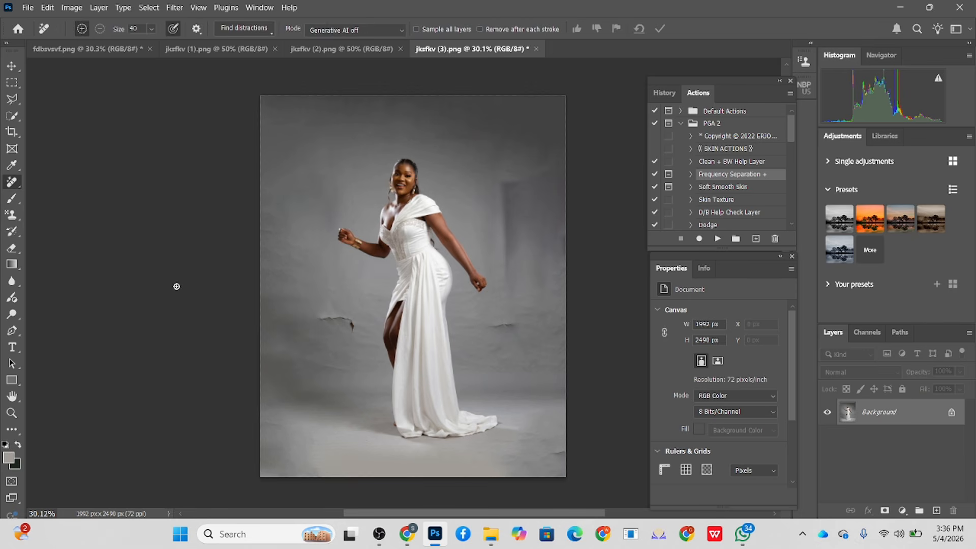
scroll(349, 323, "up", 5)
right_click(349, 324, "alt")
mouse_move(355, 330)
left_mouse_down()
mouse_move(304, 314)
mouse_move(355, 337)
mouse_move(351, 348)
left_mouse_up()
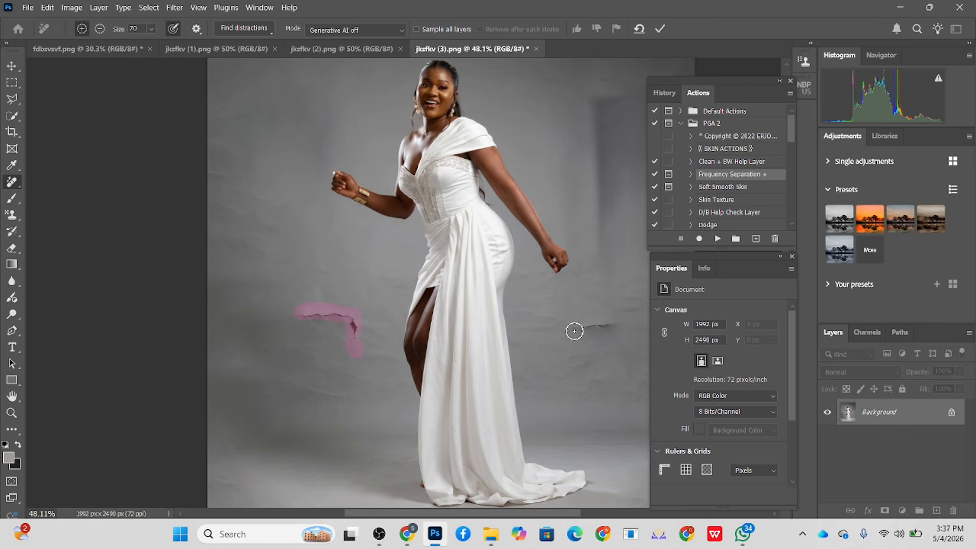
left_click_drag(578, 330, 609, 328)
left_click_drag(578, 273, 447, 360)
left_click_drag(449, 325, 547, 178)
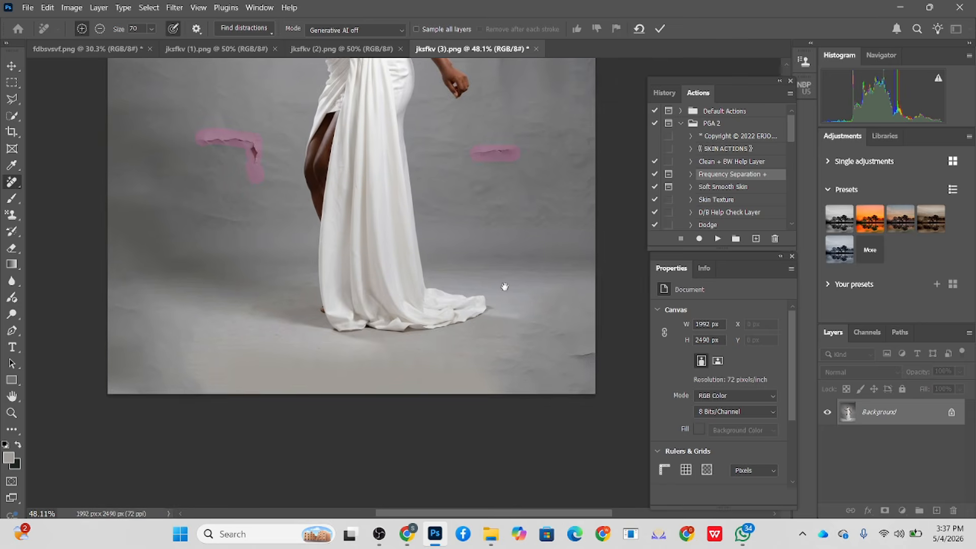
left_click_drag(505, 287, 506, 288)
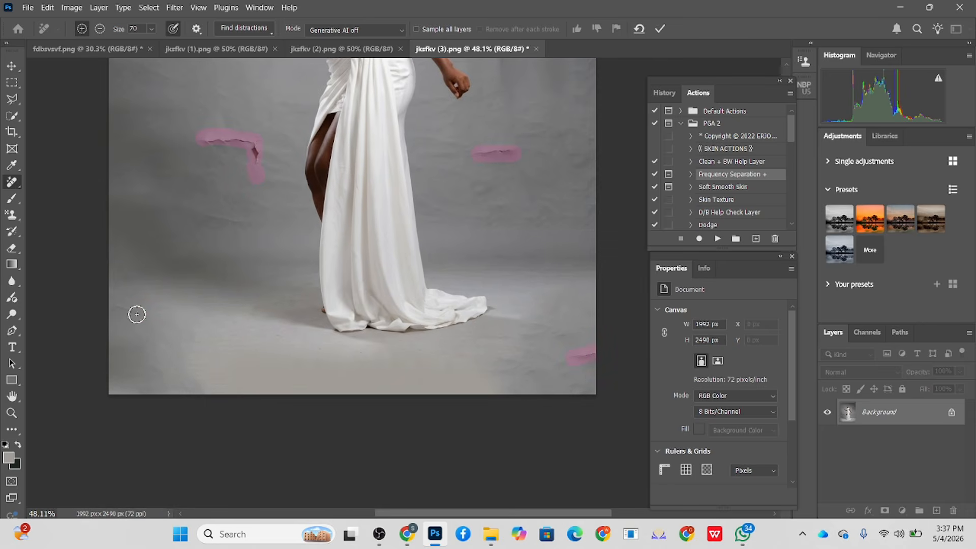
left_click_drag(137, 314, 115, 312)
left_click_drag(332, 409, 336, 429)
scroll(405, 412, "down", 3)
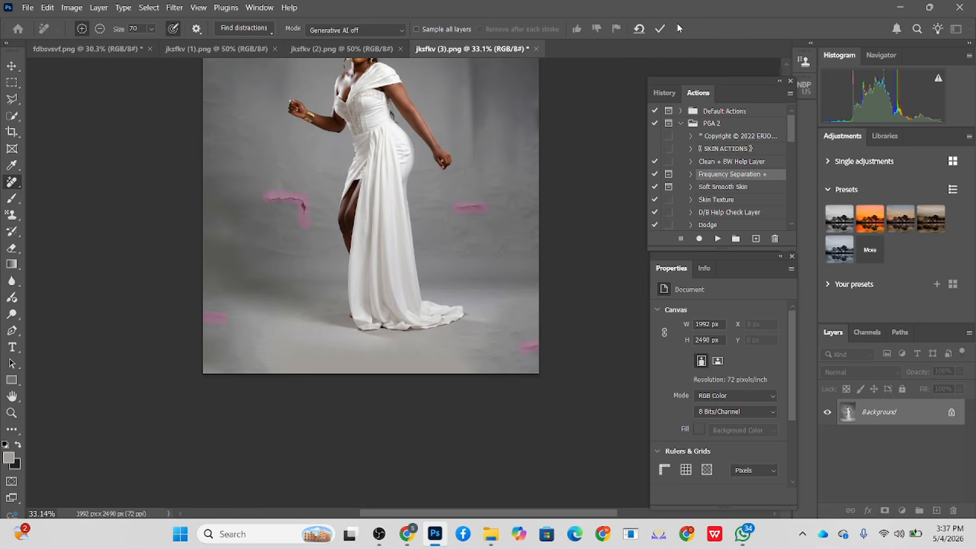
left_click(661, 29)
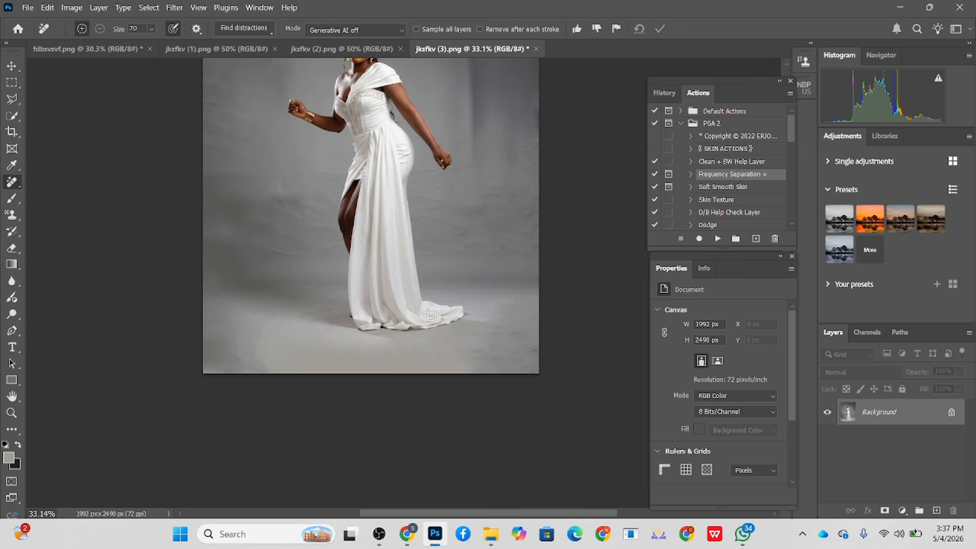
scroll(429, 315, "up", 5)
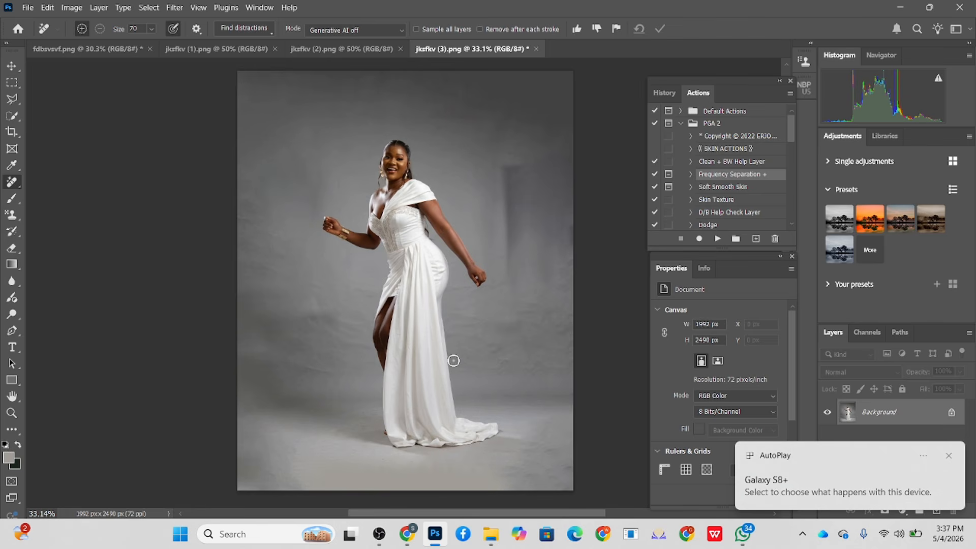
Turn off the computer's Wi-Fi and return to the portrait.
left_click(887, 534)
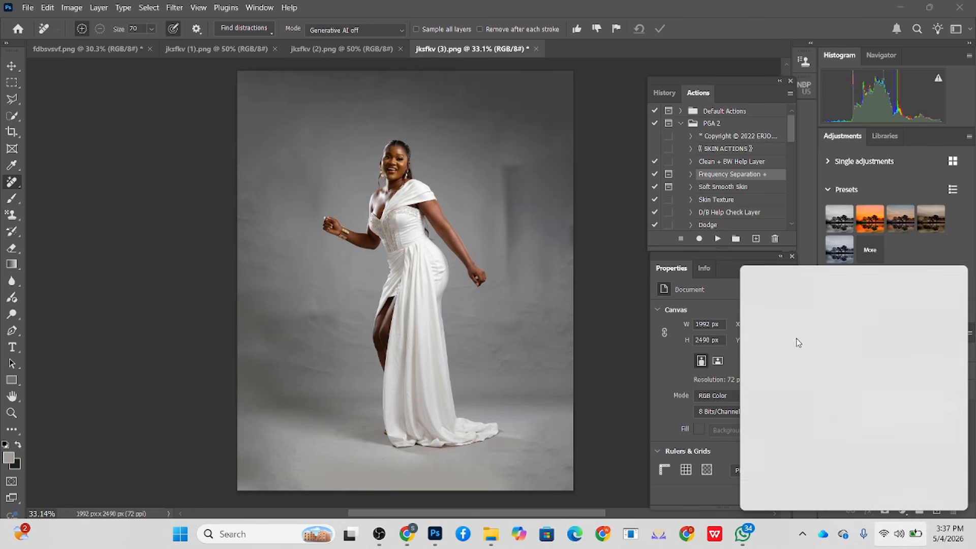
left_click(766, 301)
left_click(524, 425)
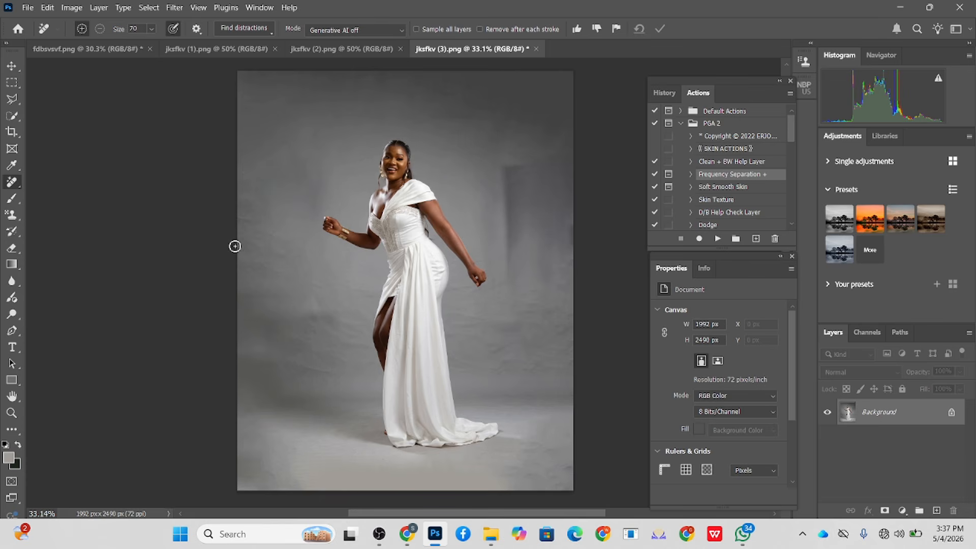
Select the woman automatically with Select Subject and invert the selection so it covers the backdrop.
left_click(11, 118)
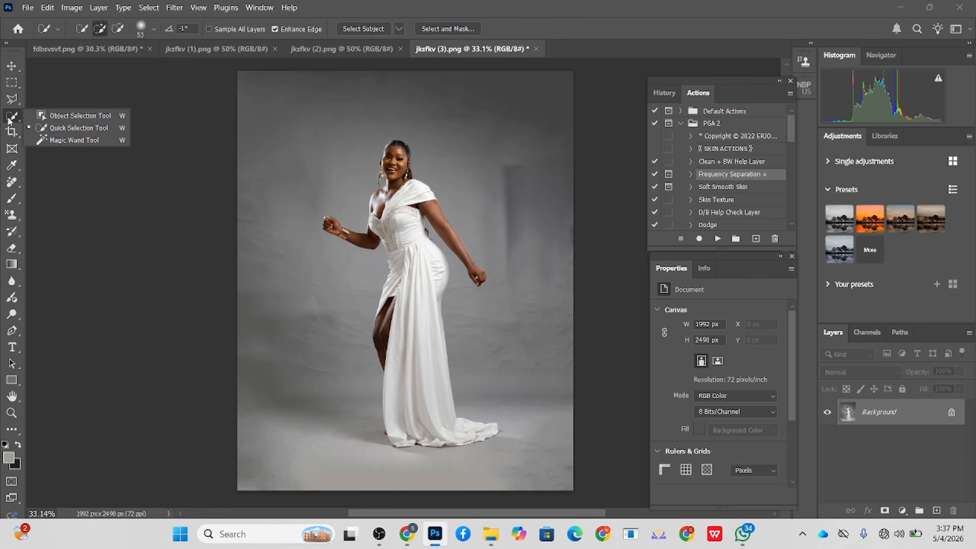
left_click(357, 31)
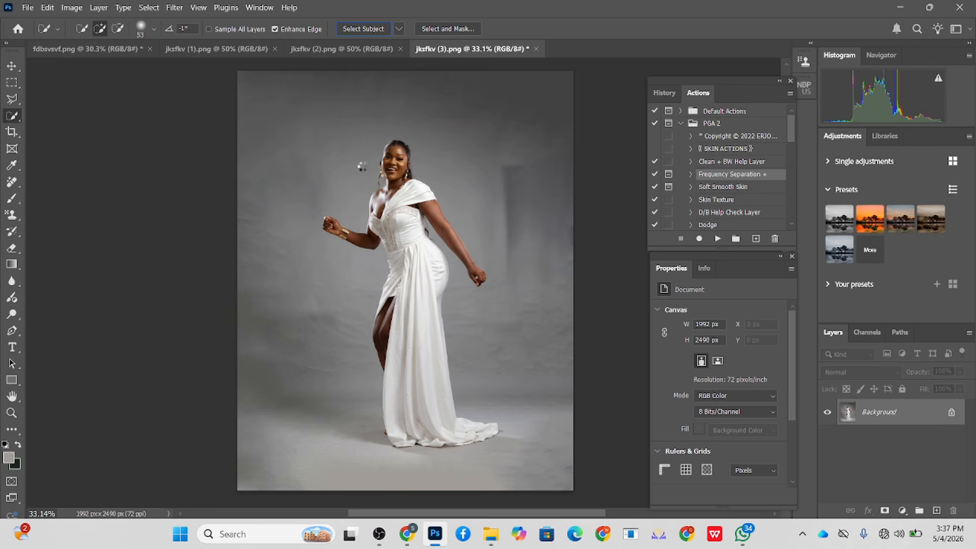
right_click(409, 311)
left_click(442, 41)
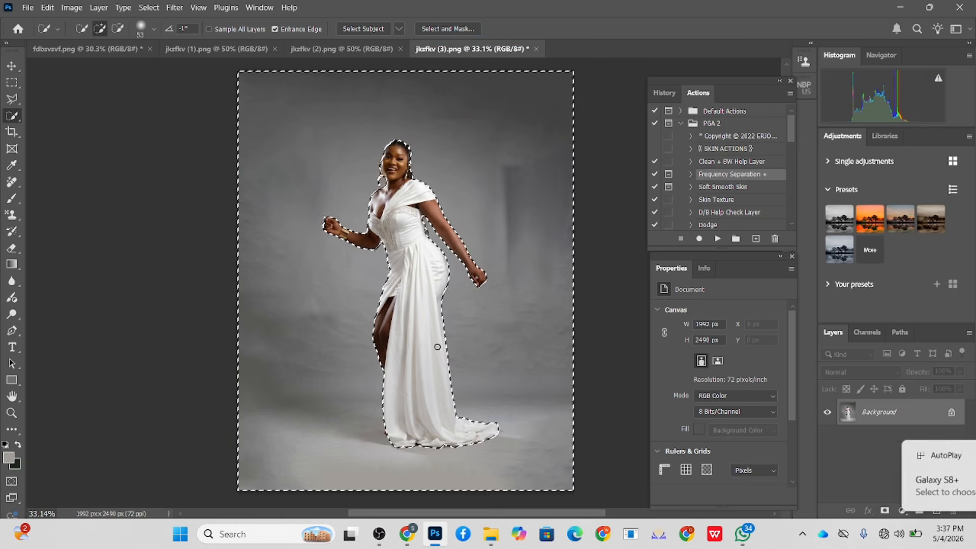
Subtract the stray area beside the hair strand, between the waist and the lowered arm, from the backdrop selection with a small Quick Selection brush.
scroll(437, 347, "up", 5)
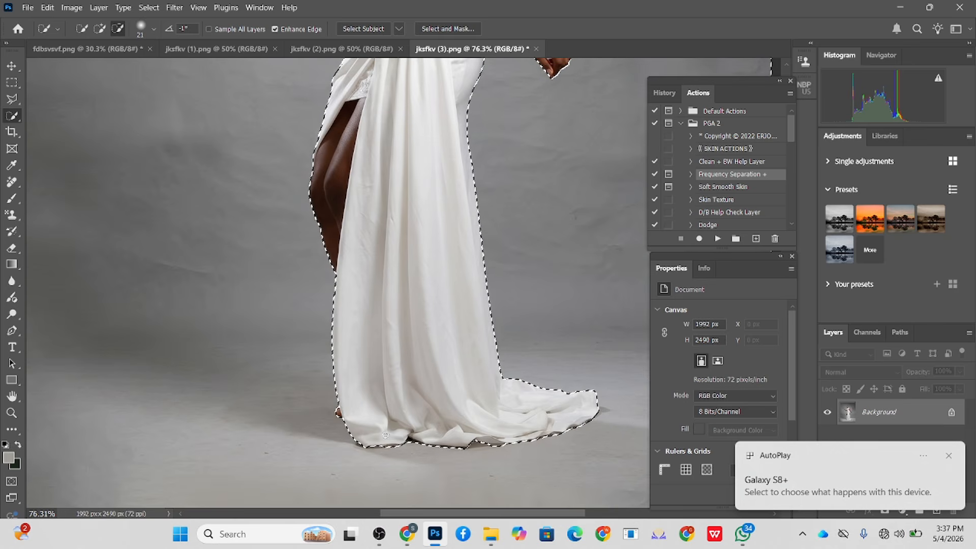
scroll(385, 435, "down", 4)
scroll(412, 198, "up", 3)
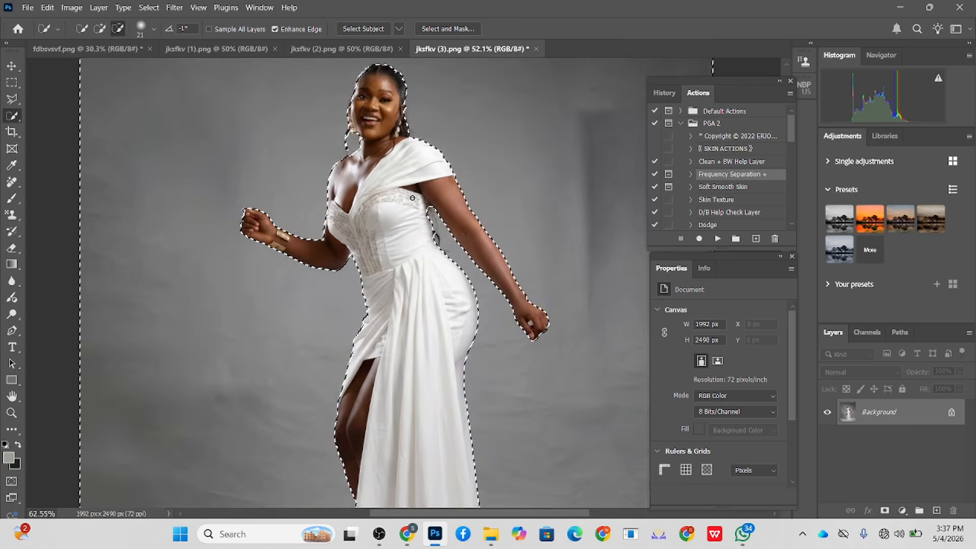
scroll(412, 198, "up", 3)
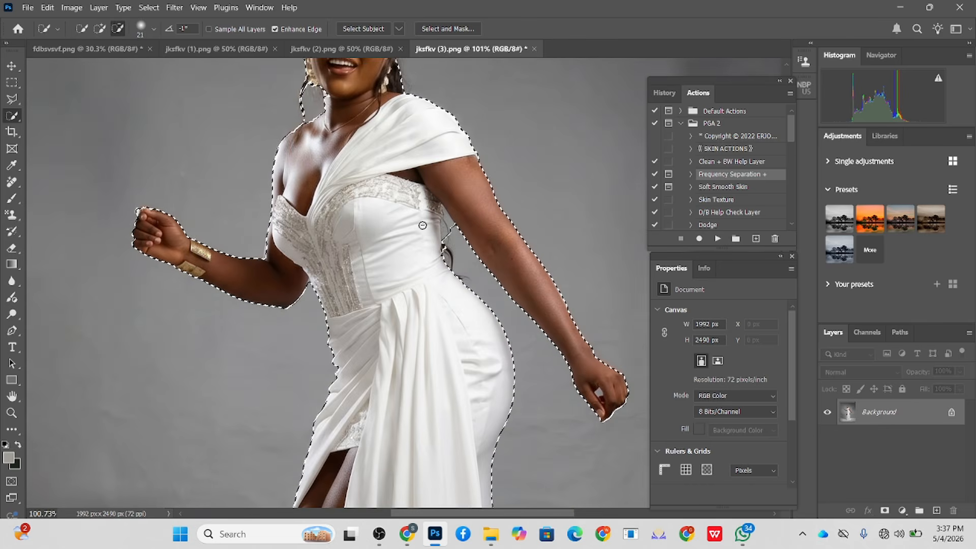
right_click(444, 231, "alt")
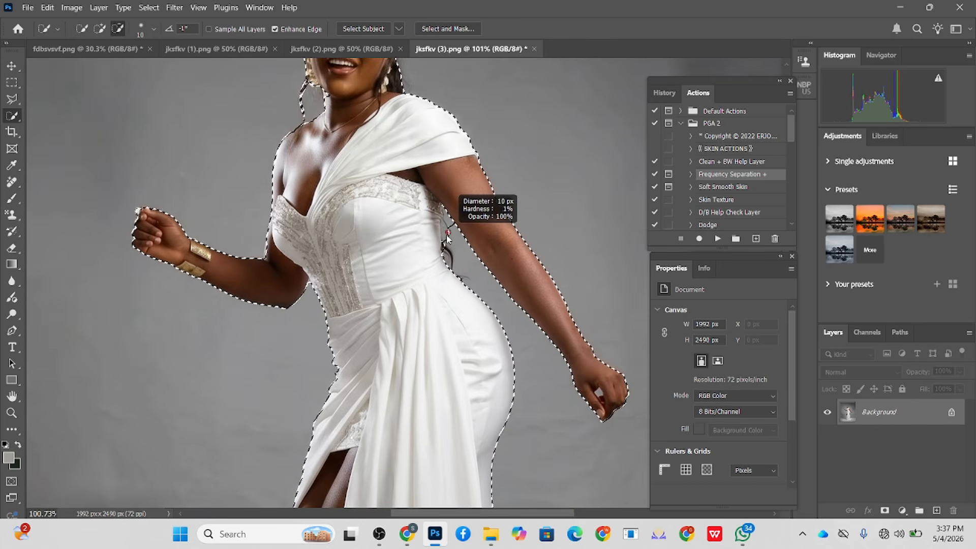
left_click(447, 224, "alt")
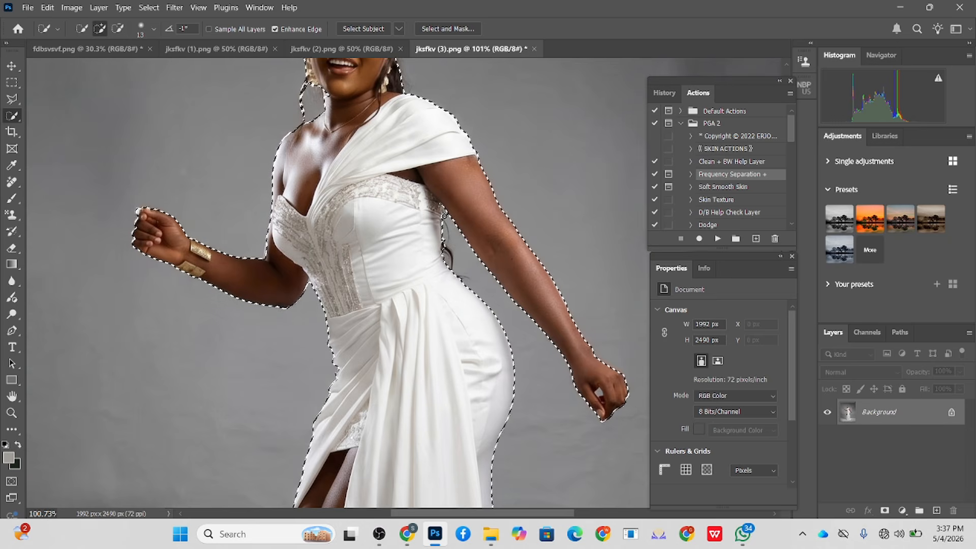
left_click(444, 214, "alt")
Check the selection edge around the woman's arms, dress, hands and head.
scroll(443, 240, "down", 3)
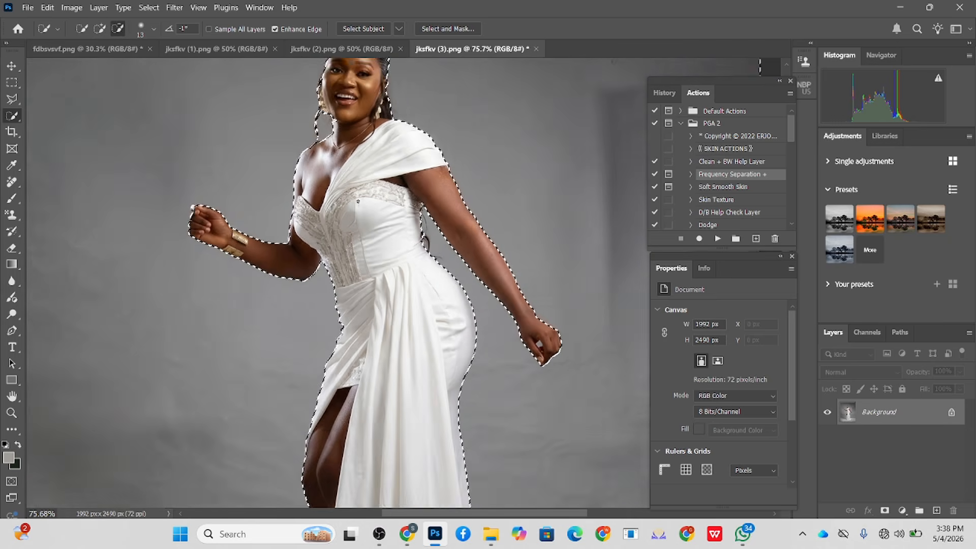
scroll(358, 202, "down", 2)
scroll(465, 267, "up", 4)
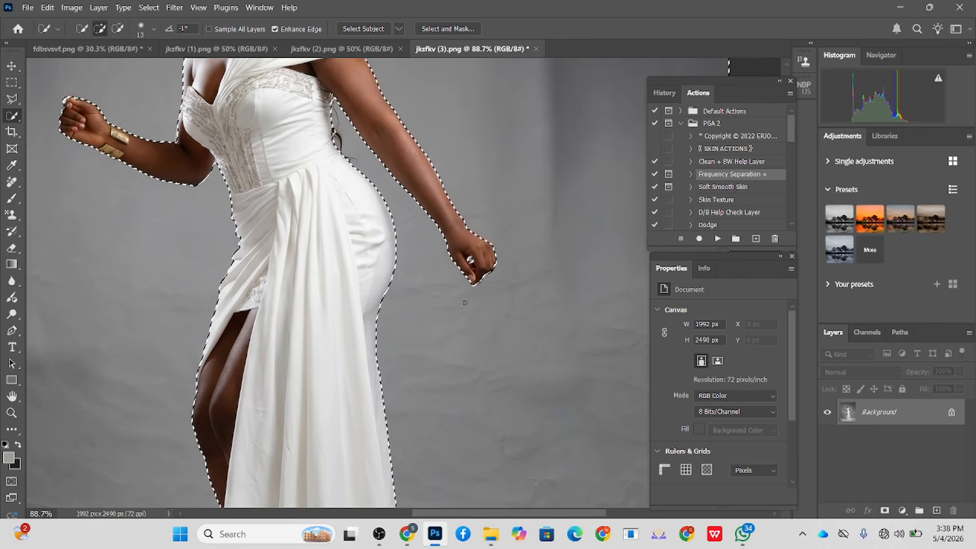
scroll(440, 288, "down", 5)
scroll(381, 143, "up", 5)
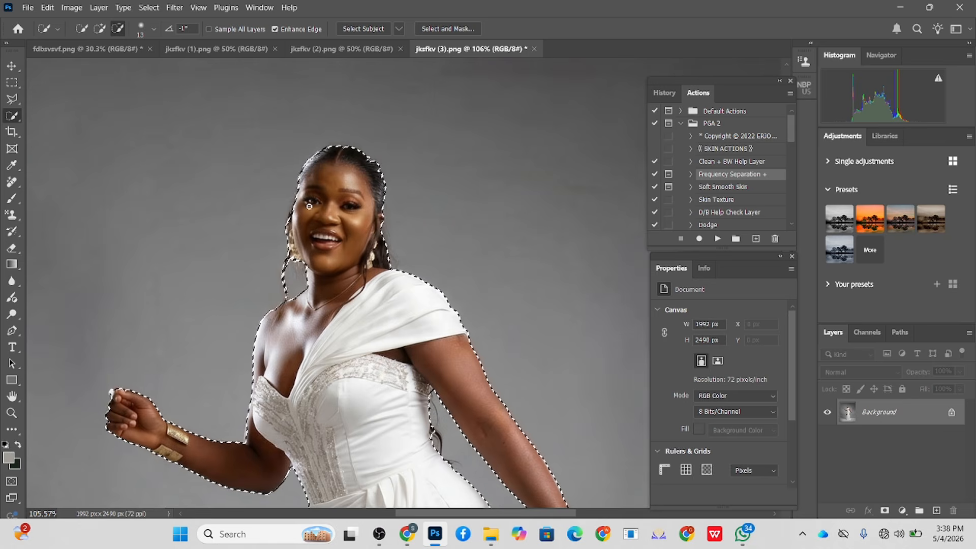
scroll(355, 194, "down", 5)
scroll(355, 194, "down", 1)
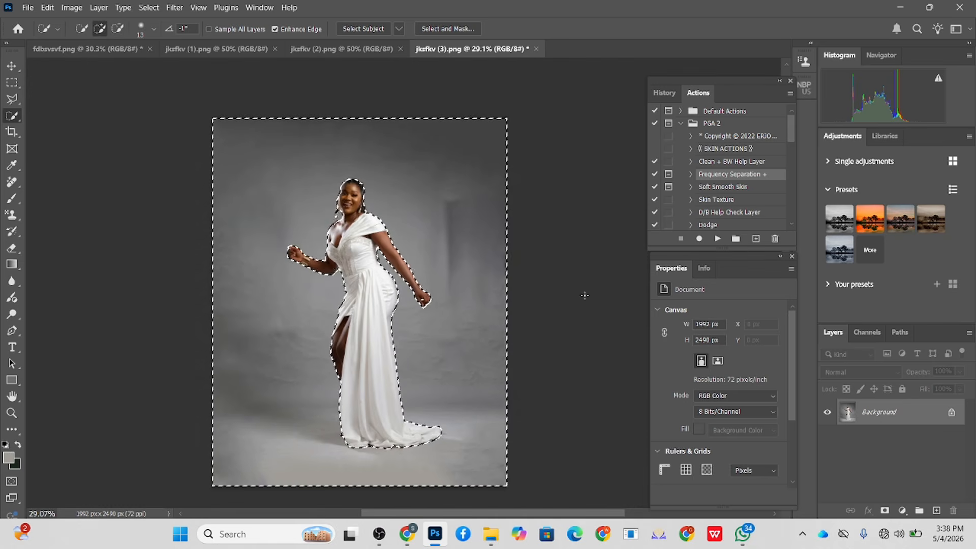
Duplicate the Background layer, add a layer mask from the selection and invert the mask so only the woman is kept.
left_click_drag(885, 412, 937, 510)
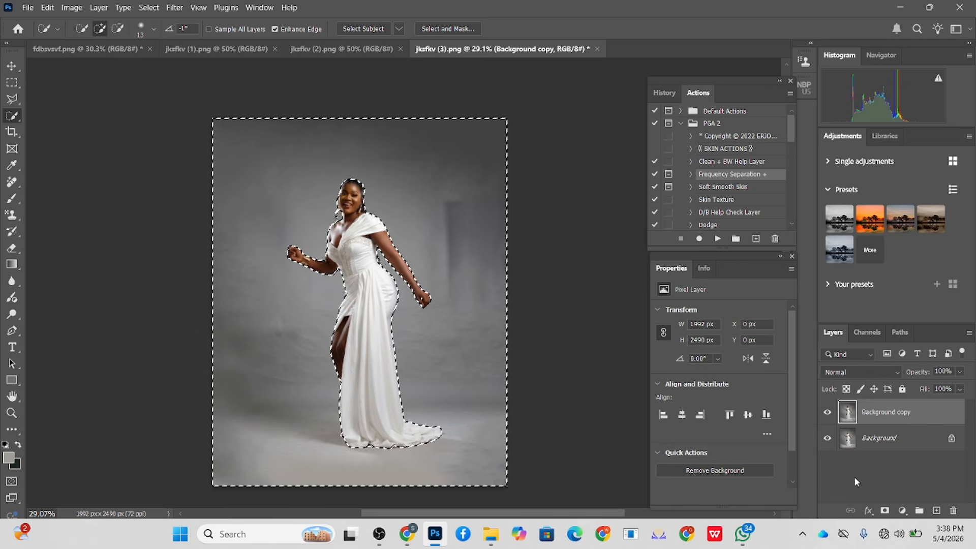
left_click(885, 511)
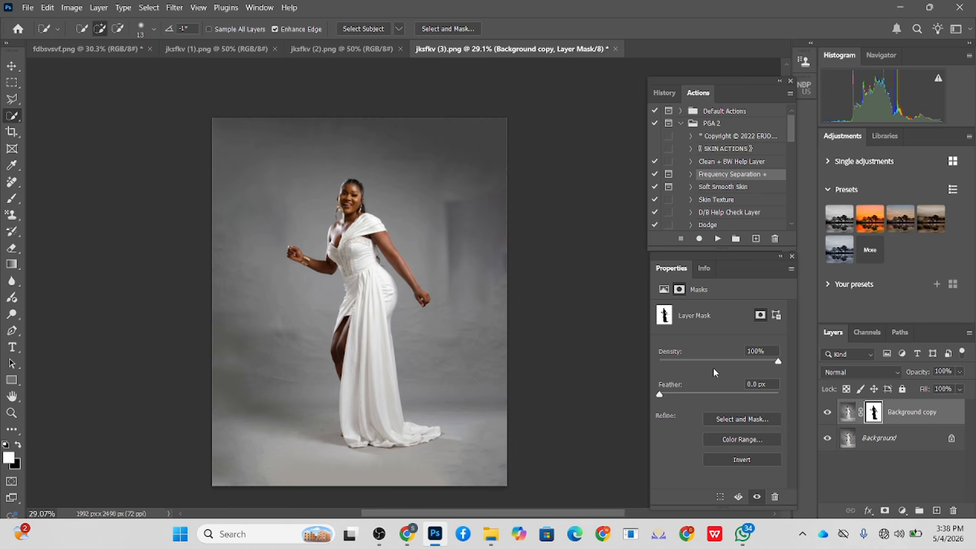
key("ctrl+i")
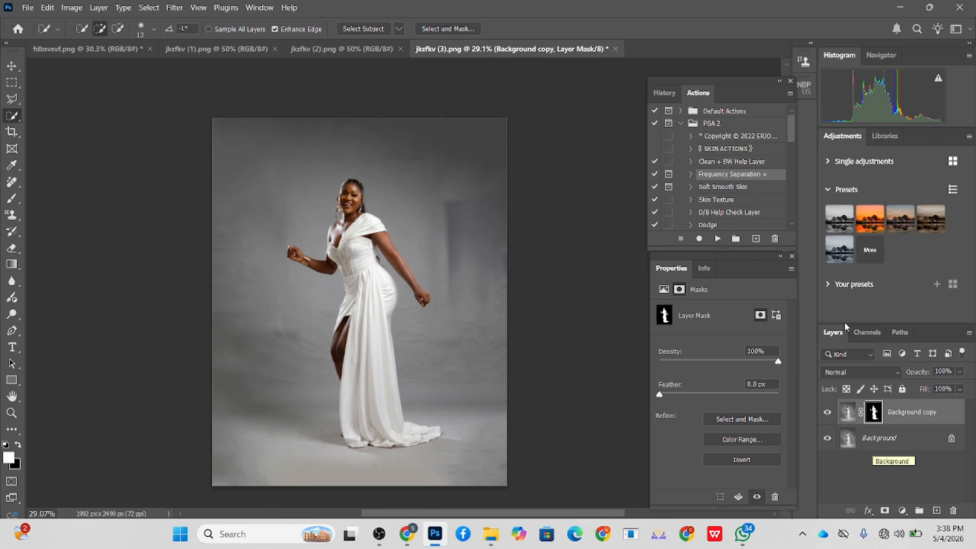
Load the woman's layer mask as a selection and duplicate the Background layer once more beneath the masked copy.
left_click(874, 413, "ctrl")
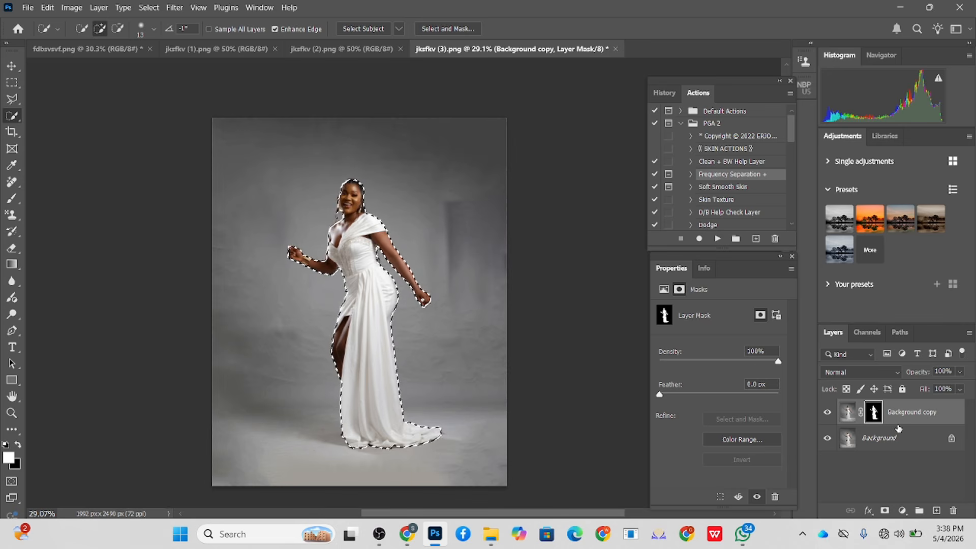
left_click(898, 440)
left_click_drag(902, 445, 936, 510)
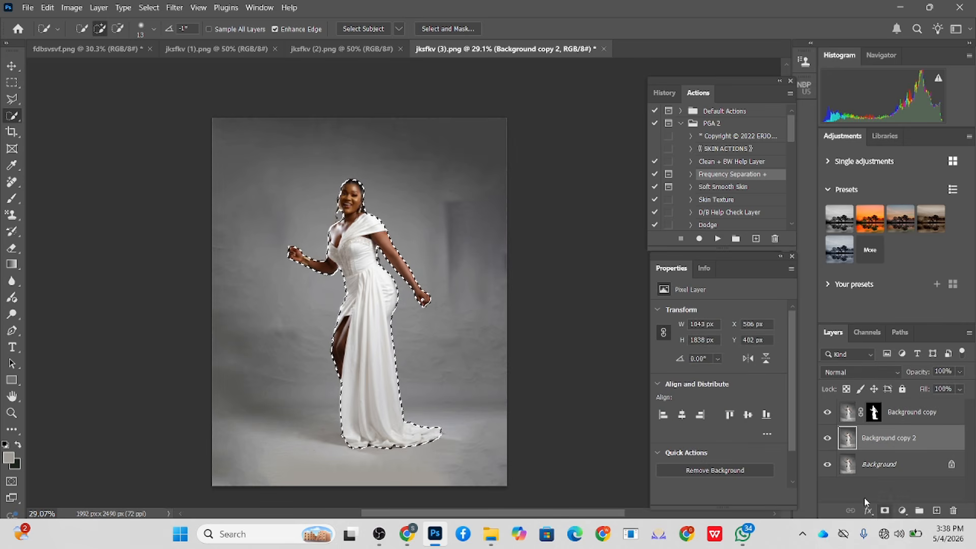
Try to expand the selection around the woman by 22 pixels.
left_click(149, 7)
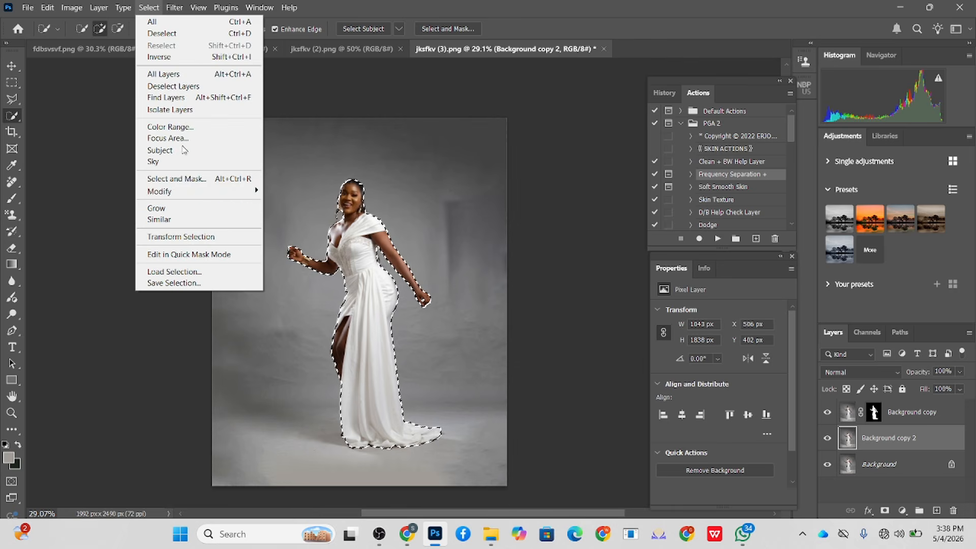
mouse_move(234, 197)
left_click(287, 214)
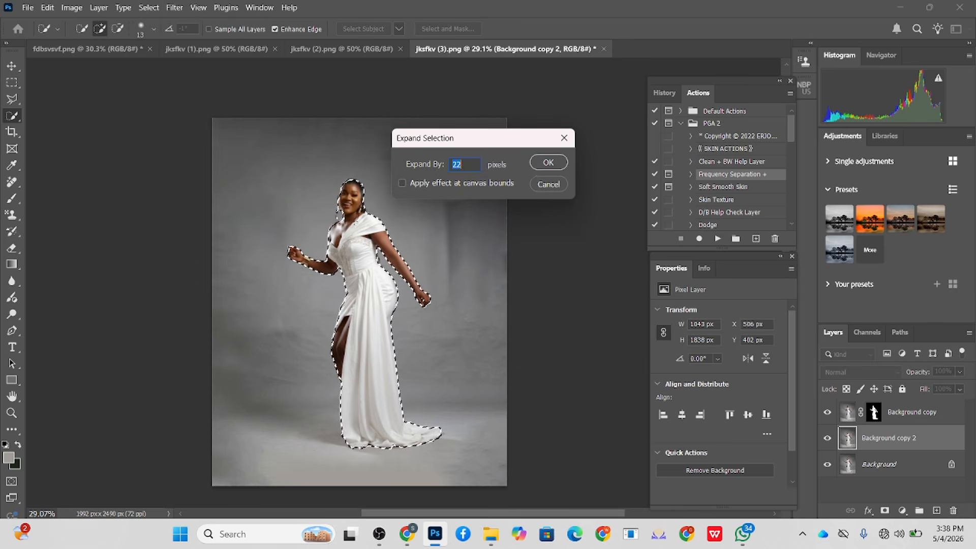
left_click(546, 163)
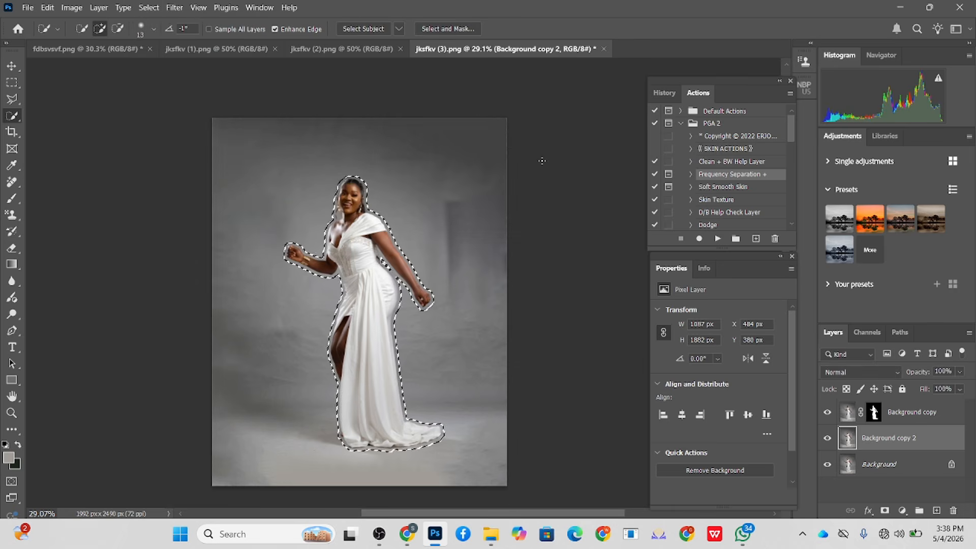
key("ctrl+z")
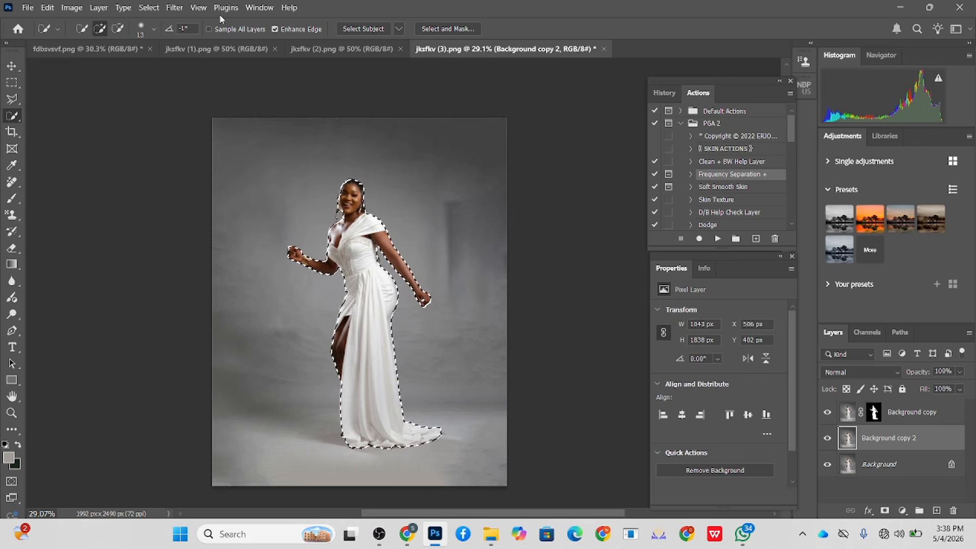
Expand the selection around the woman by 10 pixels.
left_click(148, 8)
mouse_move(168, 192)
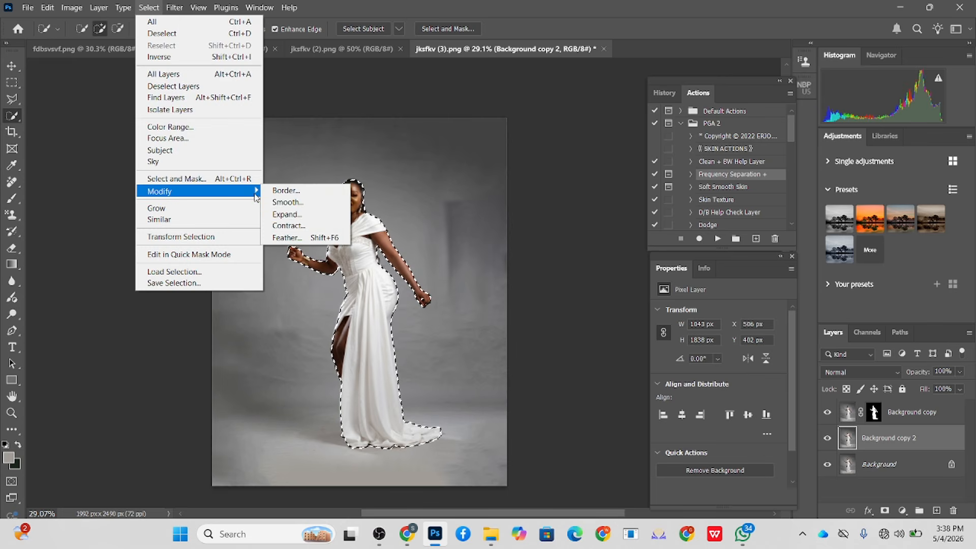
left_click(283, 213)
type("10")
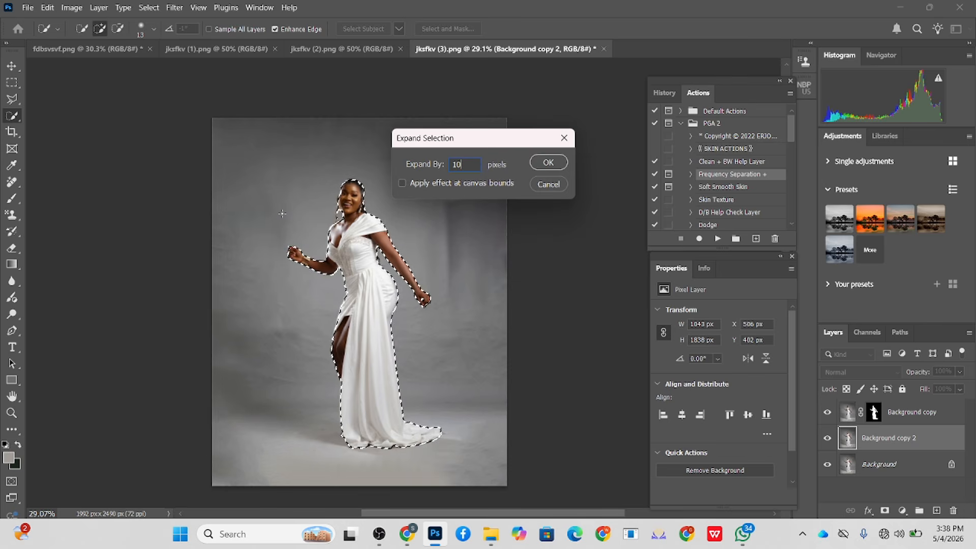
key("Return")
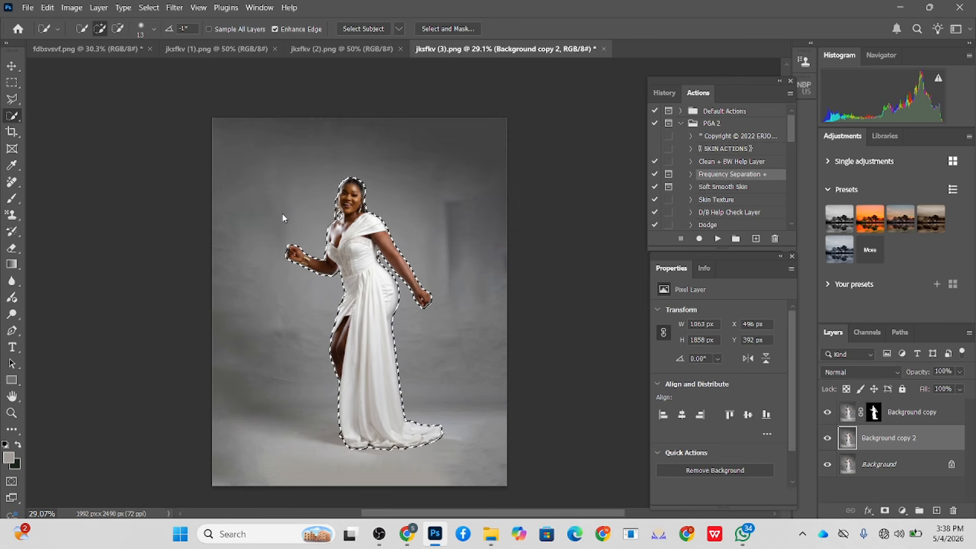
Replace the selected woman on Background copy 2 with backdrop content using the Fill command, and clear the selection.
right_click(377, 216)
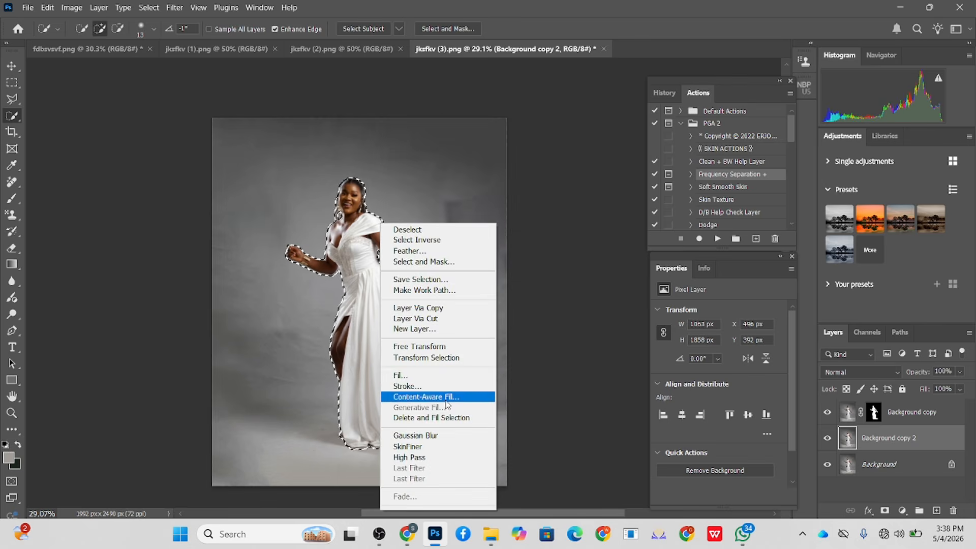
left_click(407, 376)
left_click(398, 124)
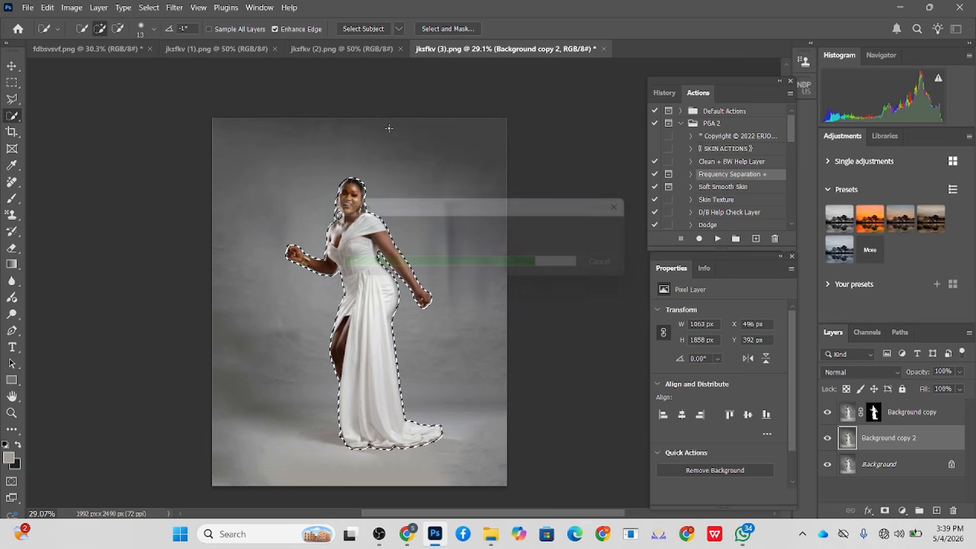
key("ctrl+d")
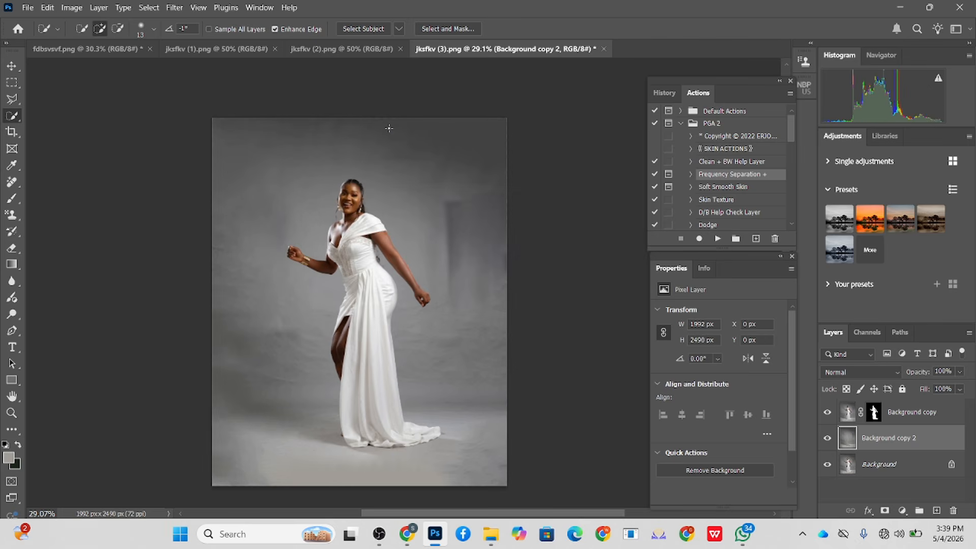
Hide the masked copy, patch the dark smudge mid-backdrop with cleaner grey using the Patch tool, and show the masked copy again.
left_click(828, 413)
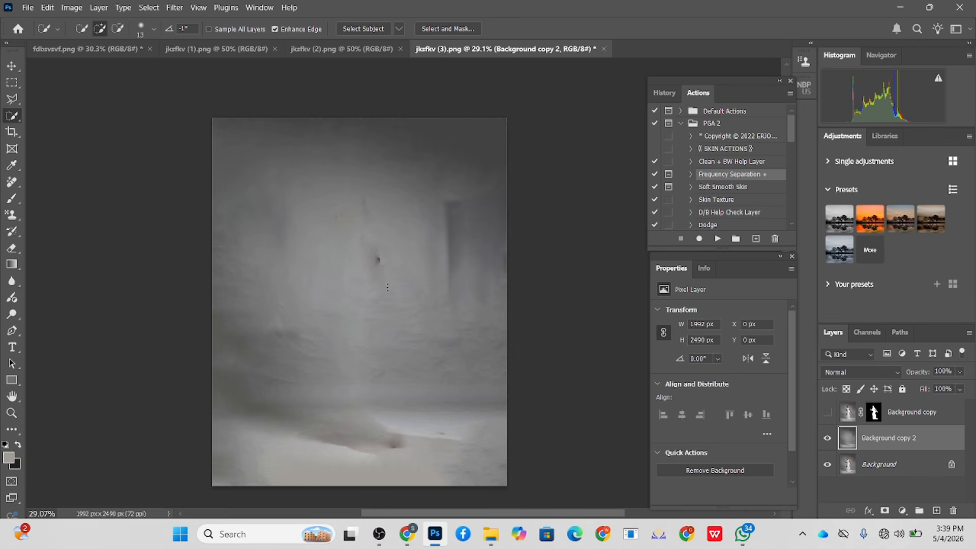
key("j")
right_click(12, 181)
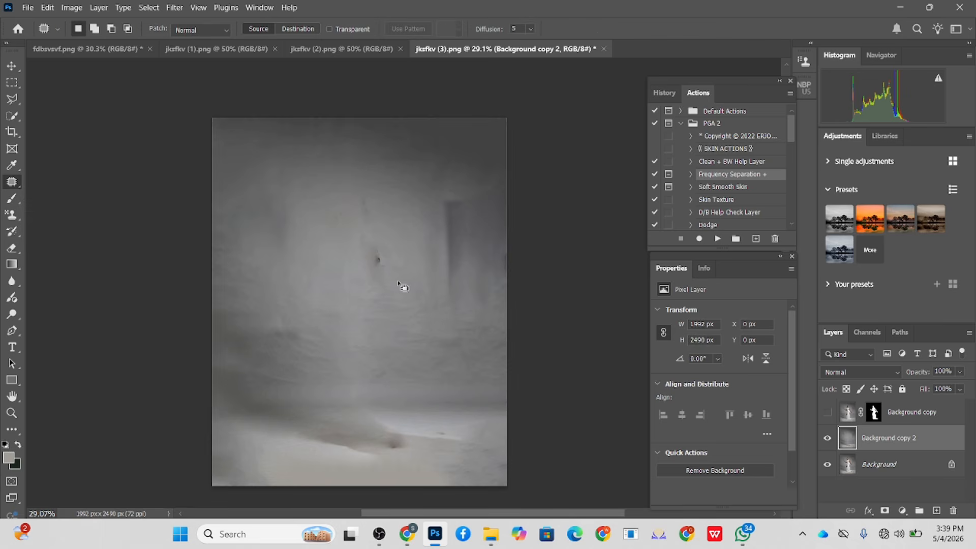
left_click(66, 221)
mouse_move(384, 244)
left_mouse_down()
mouse_move(363, 242)
mouse_move(380, 189)
mouse_move(406, 242)
left_mouse_up()
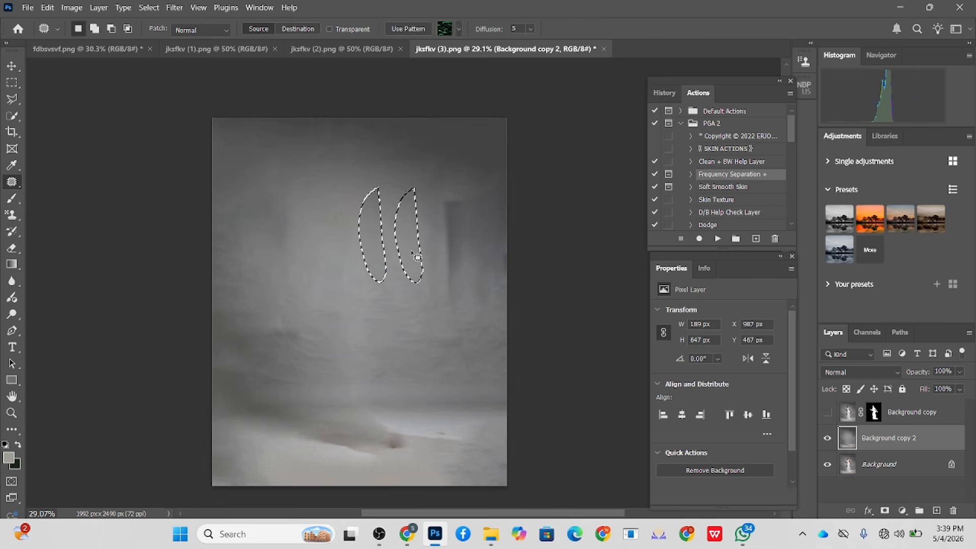
key("ctrl+d")
left_click(827, 412)
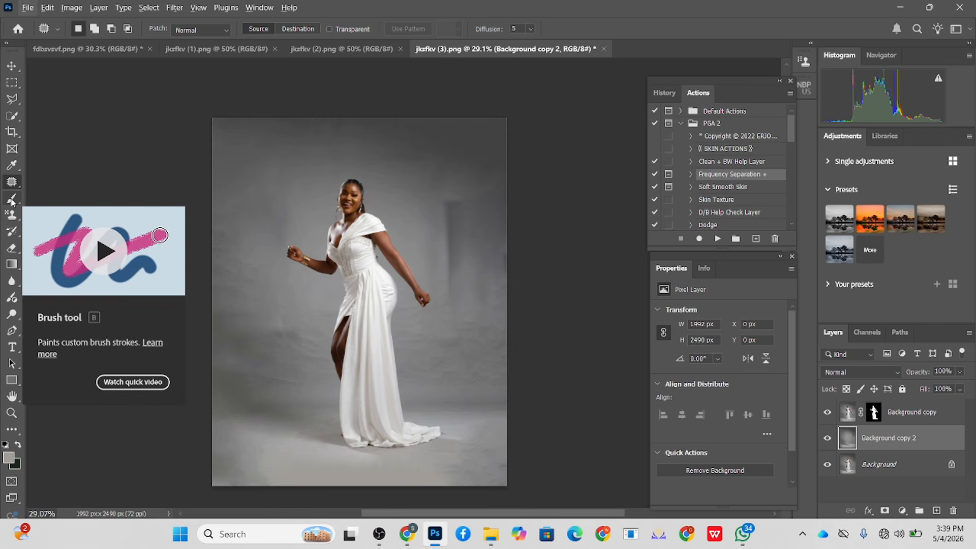
Smooth the backdrop on Background copy 2 with a Gaussian Blur of 138.8 pixels radius.
left_click(174, 7)
mouse_move(237, 176)
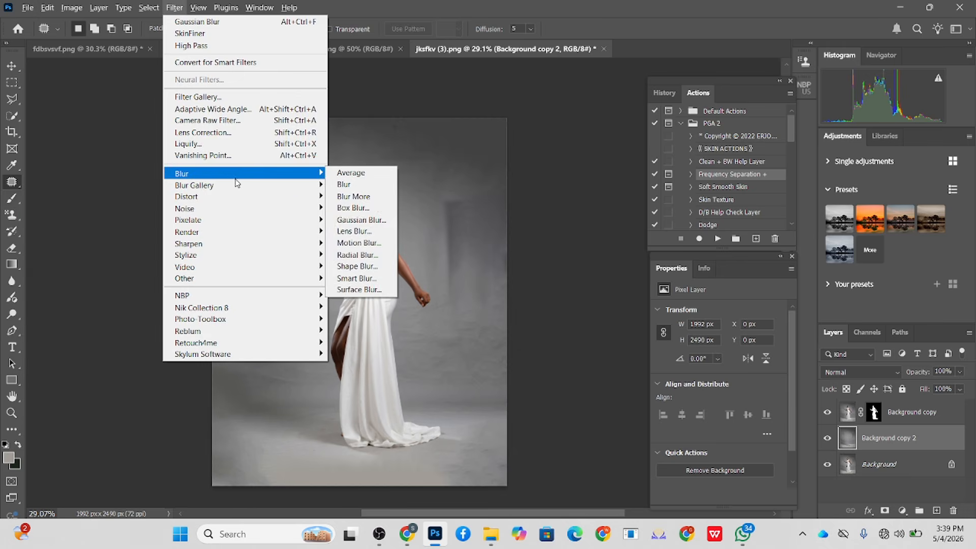
left_click(342, 221)
left_click_drag(387, 410, 405, 411)
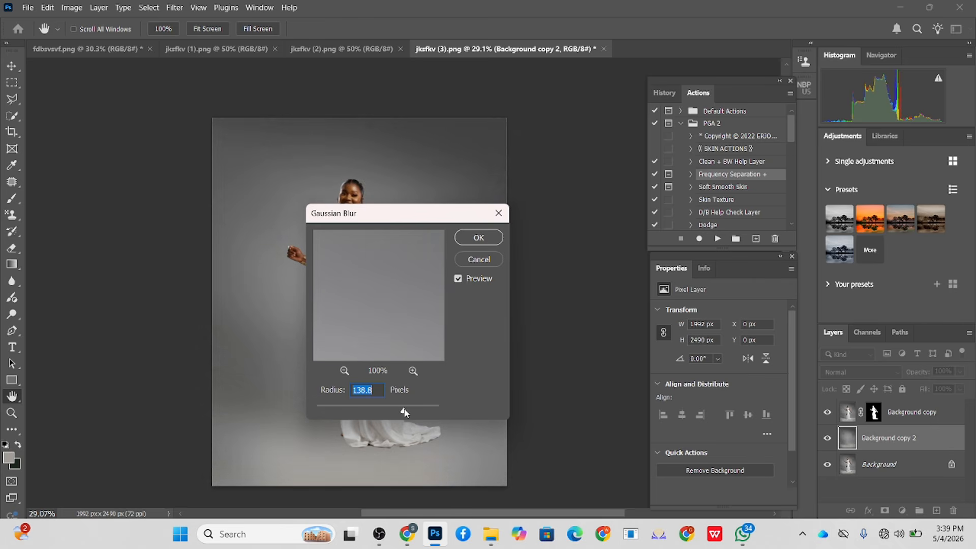
left_click(489, 239)
key("j")
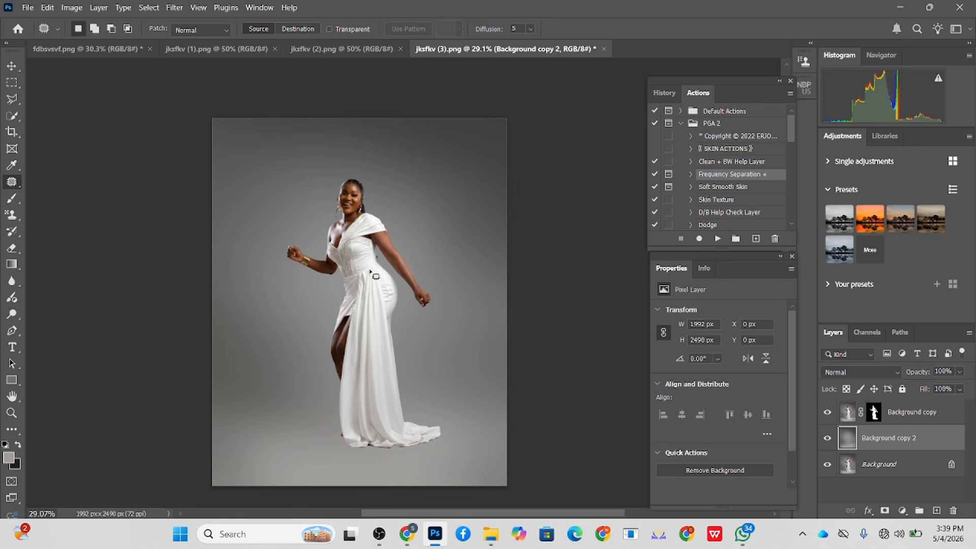
Add a solid colour fill of #b4afab above Background copy 2, sampled from the dress, and blend it with Soft Light.
left_click(902, 511)
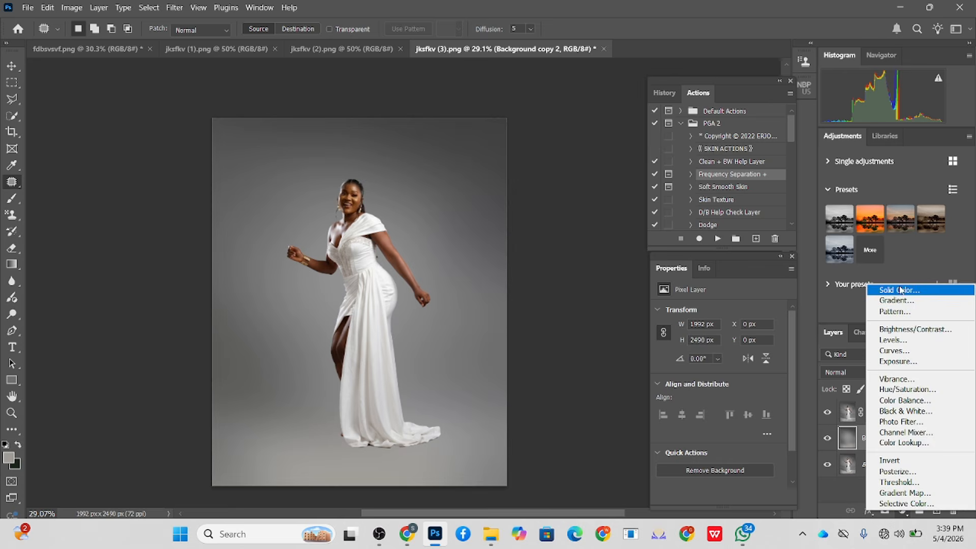
left_click(896, 291)
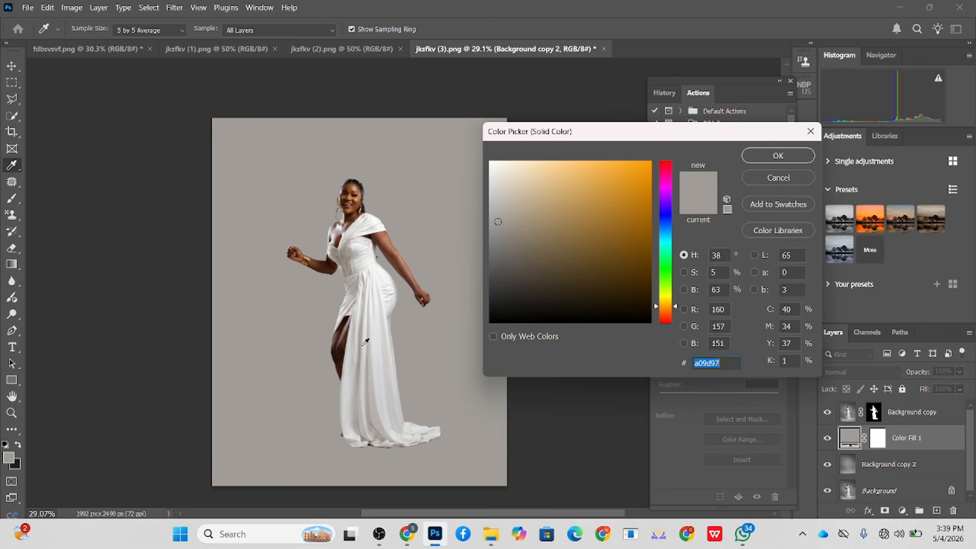
left_click(362, 340)
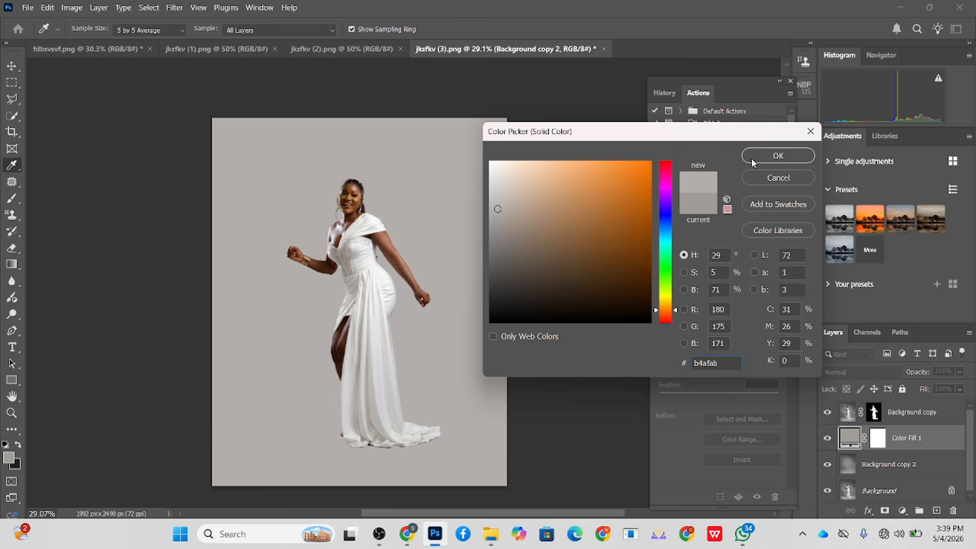
left_click(752, 159)
left_click(831, 372)
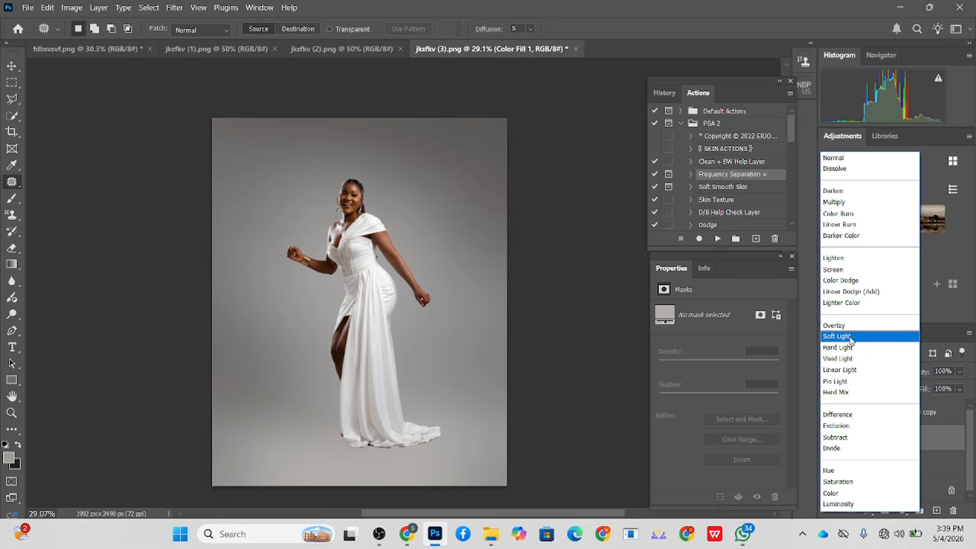
left_click(846, 336)
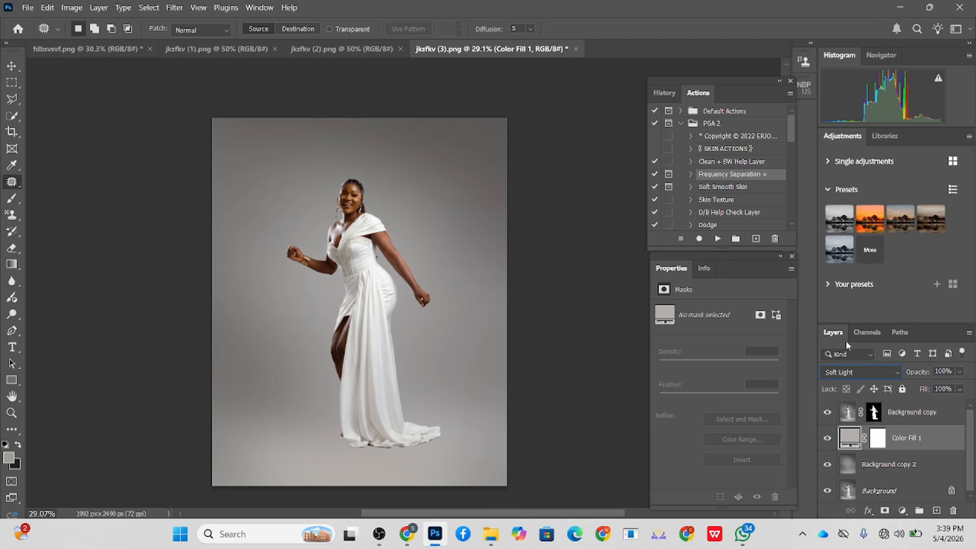
Brighten Background copy 2 with Curves, lifting input 40 to output 54, and compare the result with the layer hidden and shown.
left_click(885, 470)
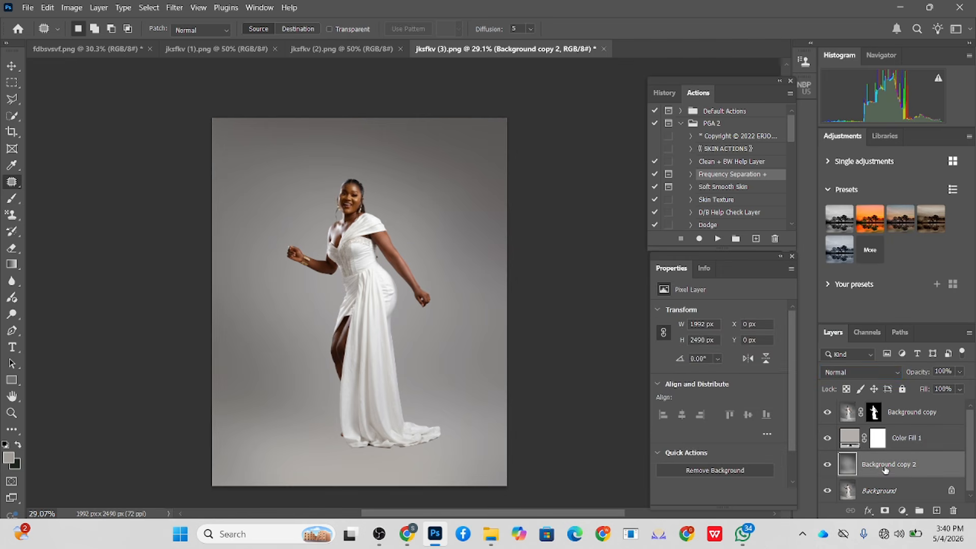
key("ctrl+m")
left_click(620, 362)
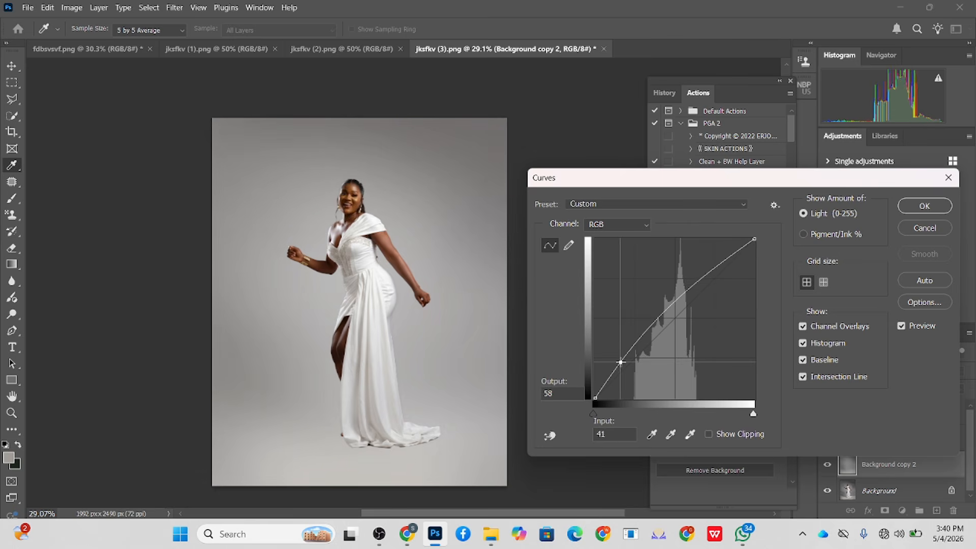
left_click_drag(620, 362, 620, 365)
left_click(923, 206)
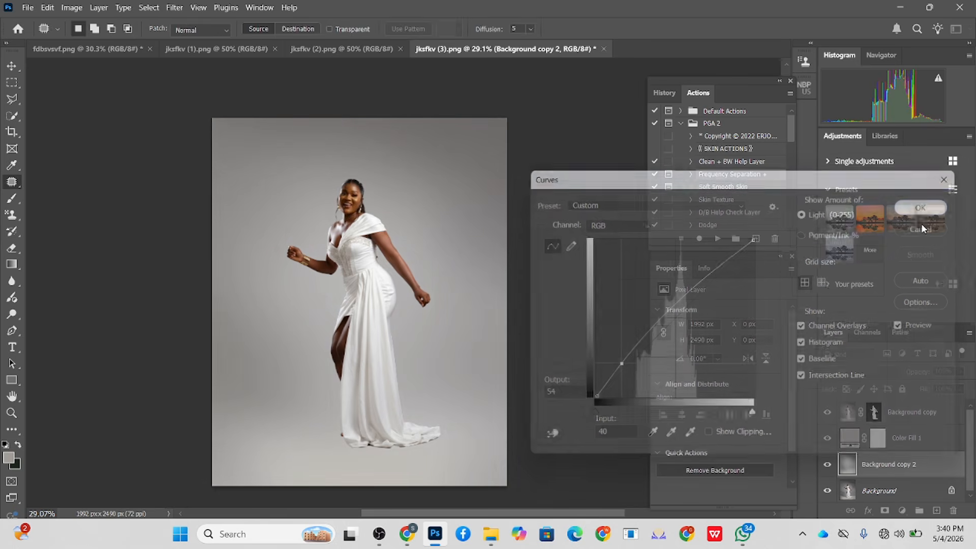
left_click(827, 468)
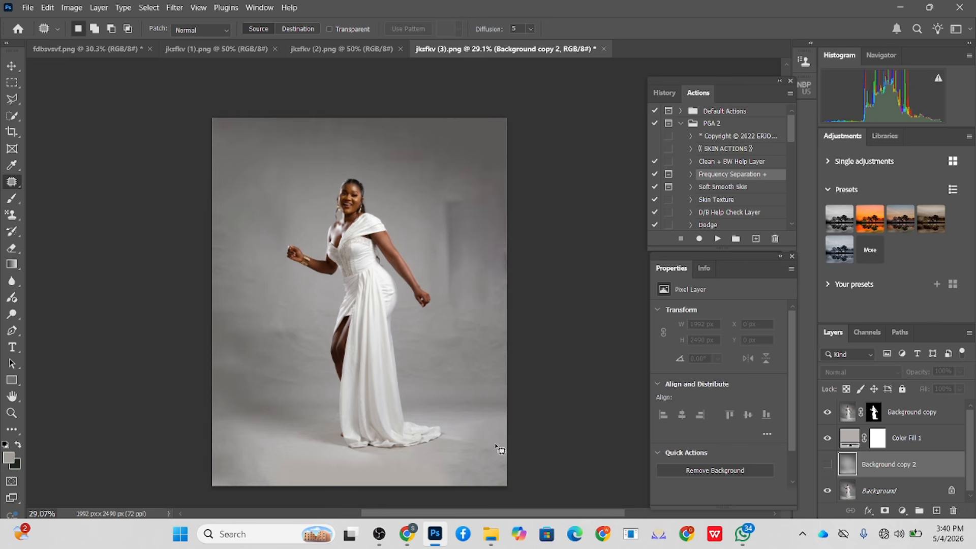
left_click(827, 464)
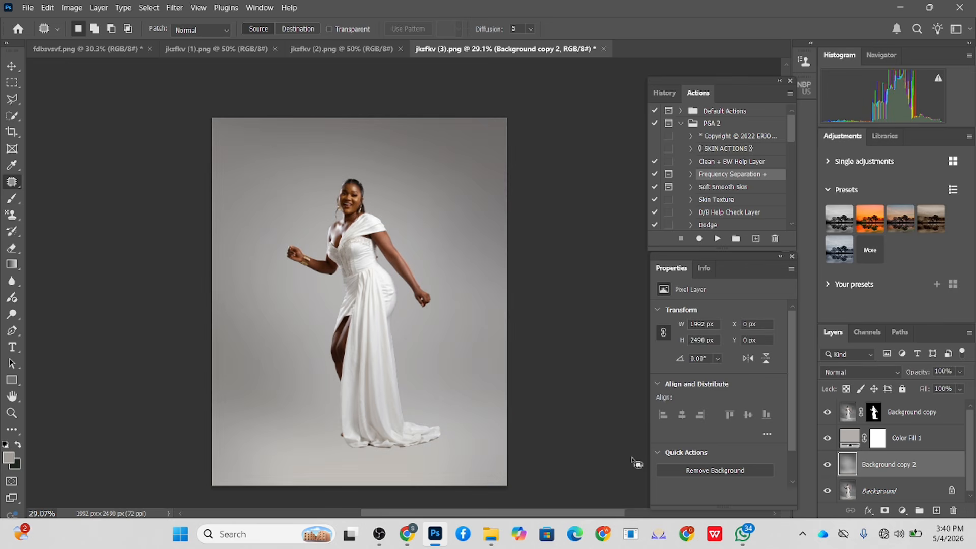
Undo the Curves brightening, the Soft Light colour fill and the Gaussian Blur on the backdrop.
key("ctrl+z")
key("ctrl+z")
key("ctrl+z")
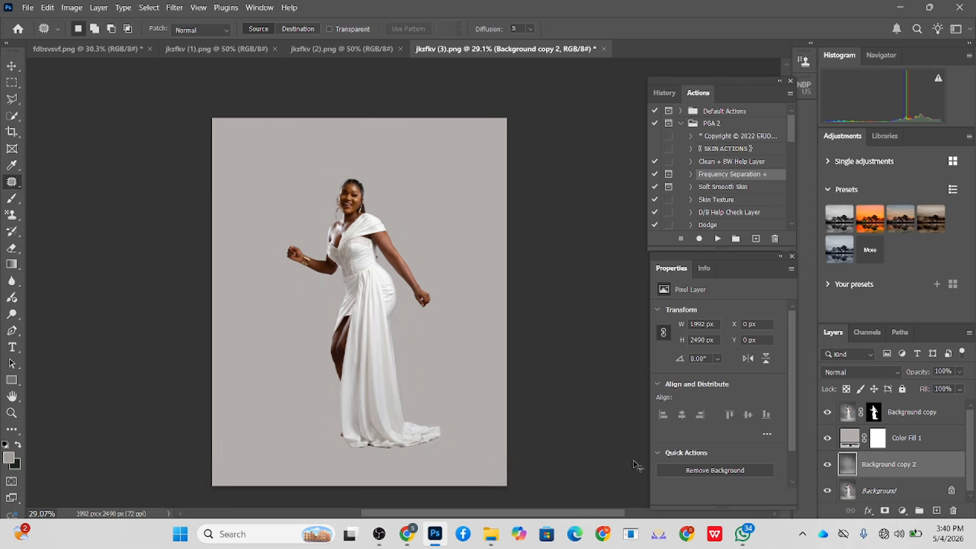
key("ctrl+z")
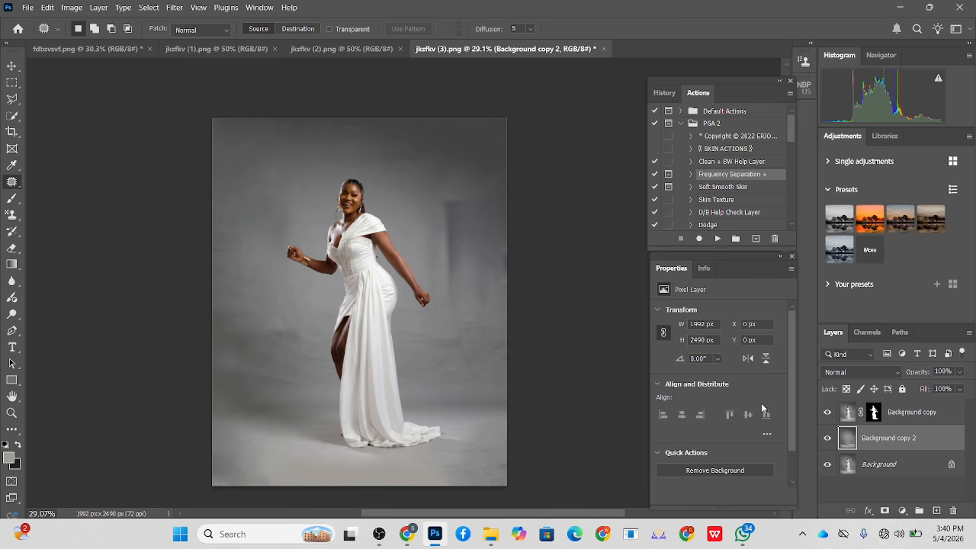
Start a Tilt-Shift blur on Background copy 2, centring its sharp zone on the floor at the dress hem and narrowing the upper transition.
left_click(174, 7)
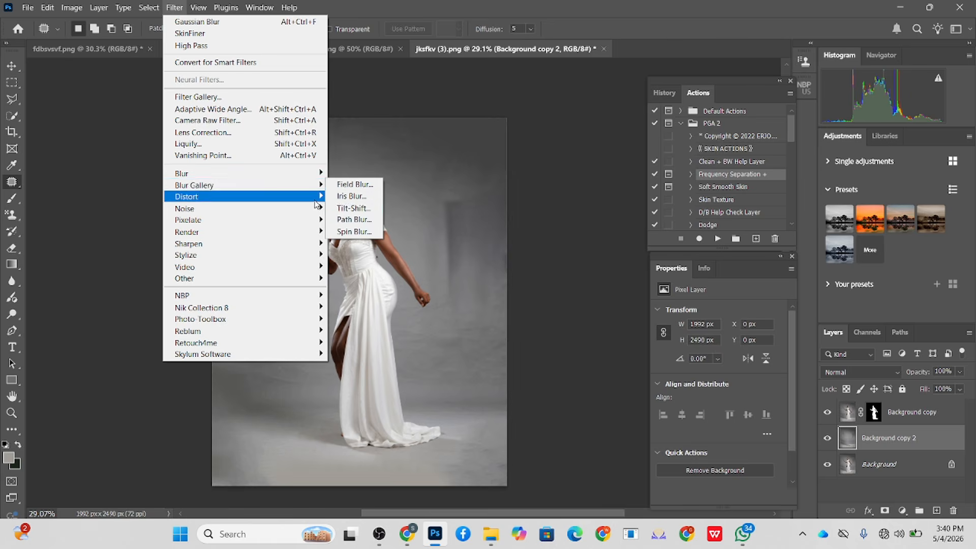
left_click(354, 208)
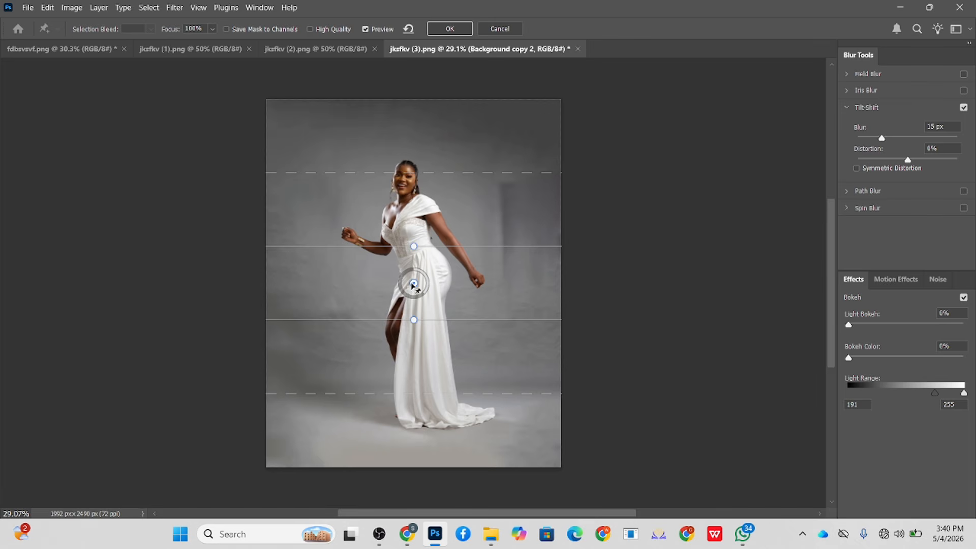
left_click_drag(415, 295, 429, 427)
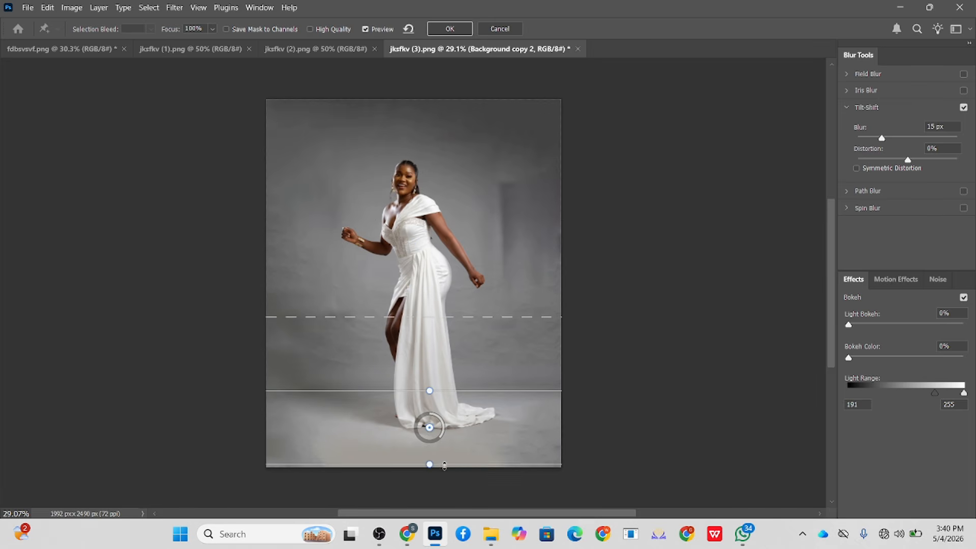
left_click_drag(448, 464, 445, 449)
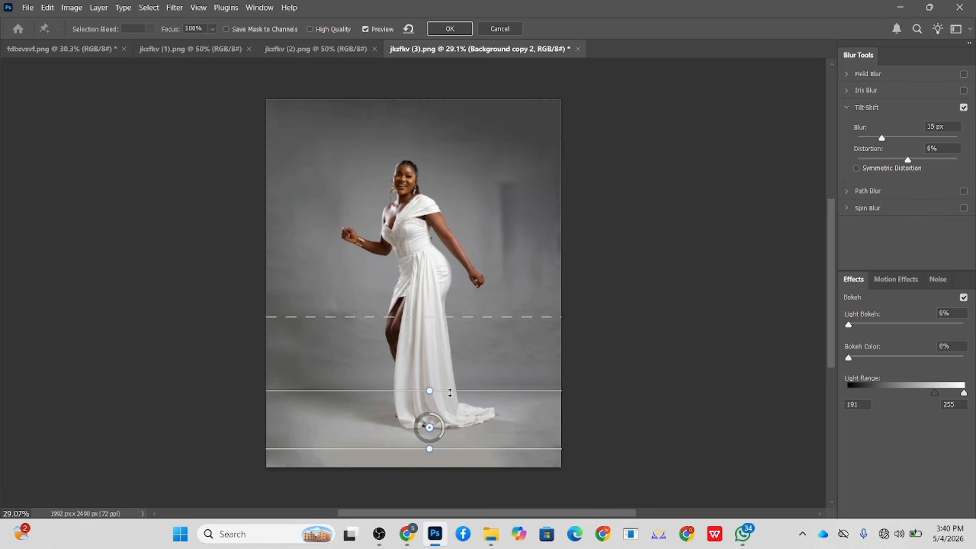
left_click_drag(451, 391, 452, 373)
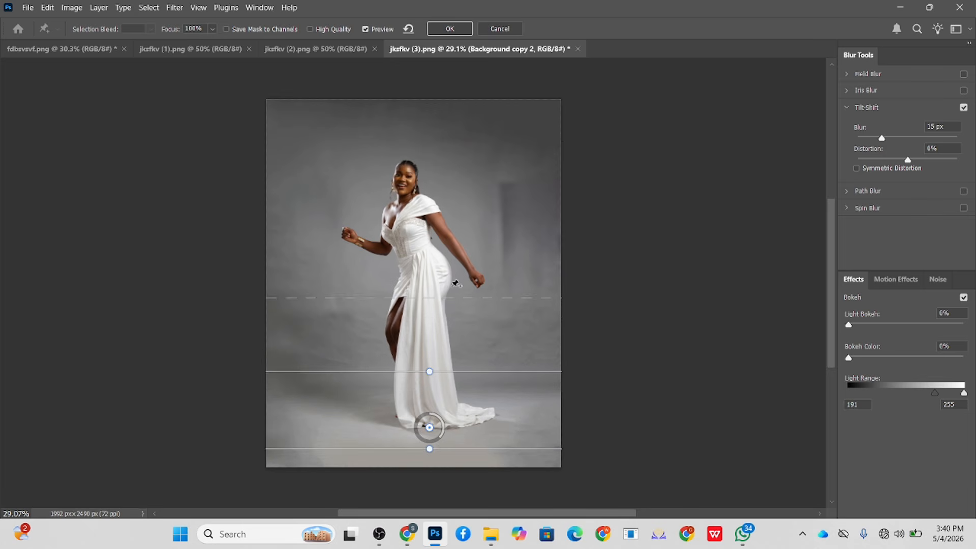
left_click_drag(452, 299, 453, 348)
Set the Tilt-Shift blur to 167 px, tighten the sharp zone's upper and lower limits around the floor, and apply the filter.
left_click_drag(881, 137, 921, 138)
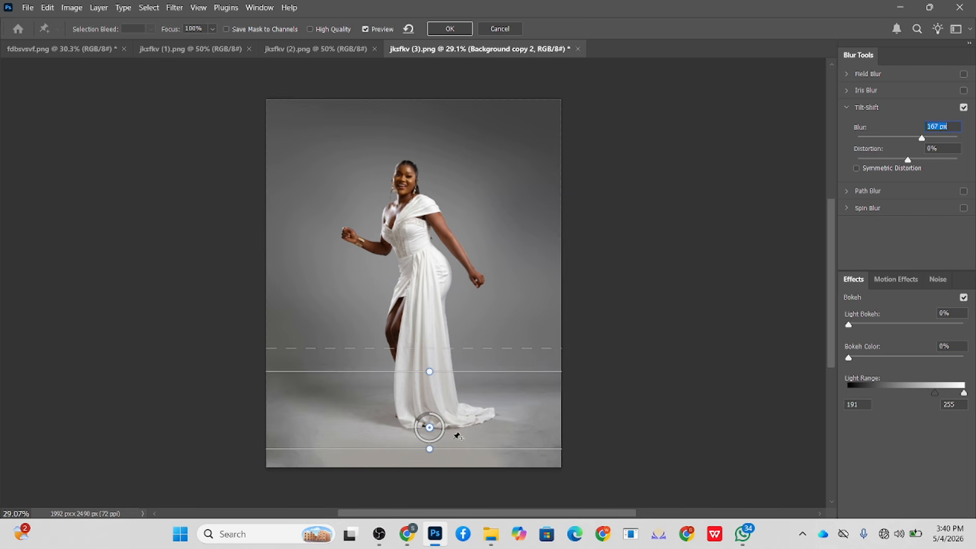
mouse_move(455, 449)
left_mouse_down()
mouse_move(455, 427)
mouse_move(457, 436)
left_mouse_up()
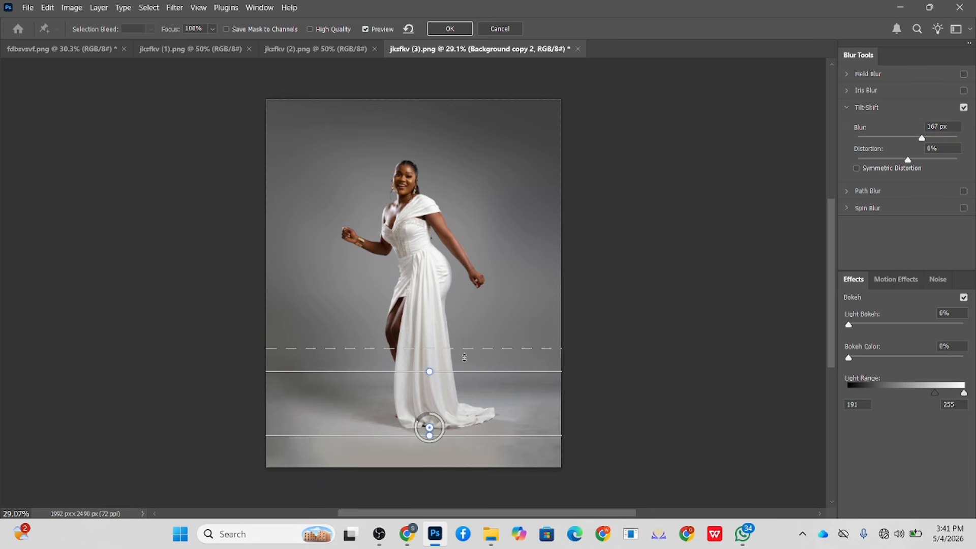
left_click_drag(462, 372, 464, 381)
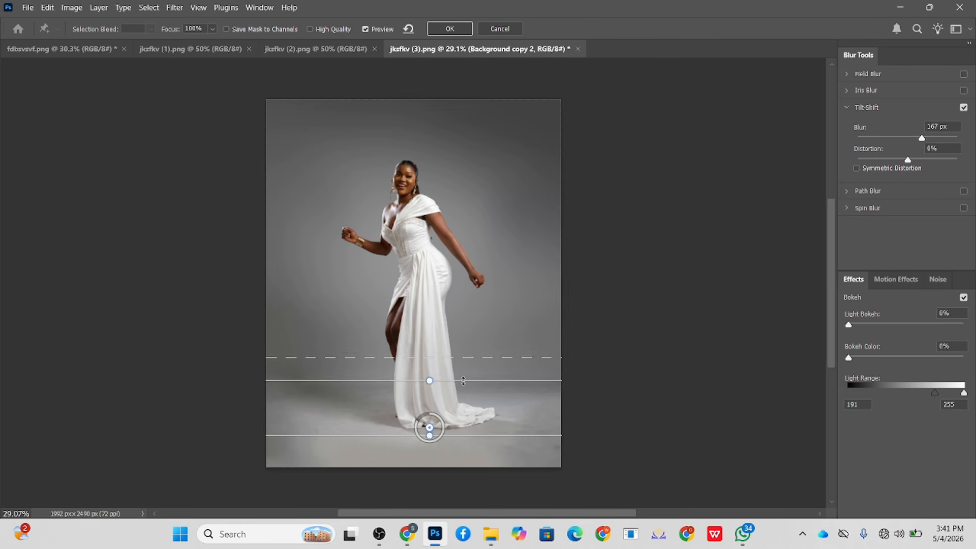
left_click(450, 28)
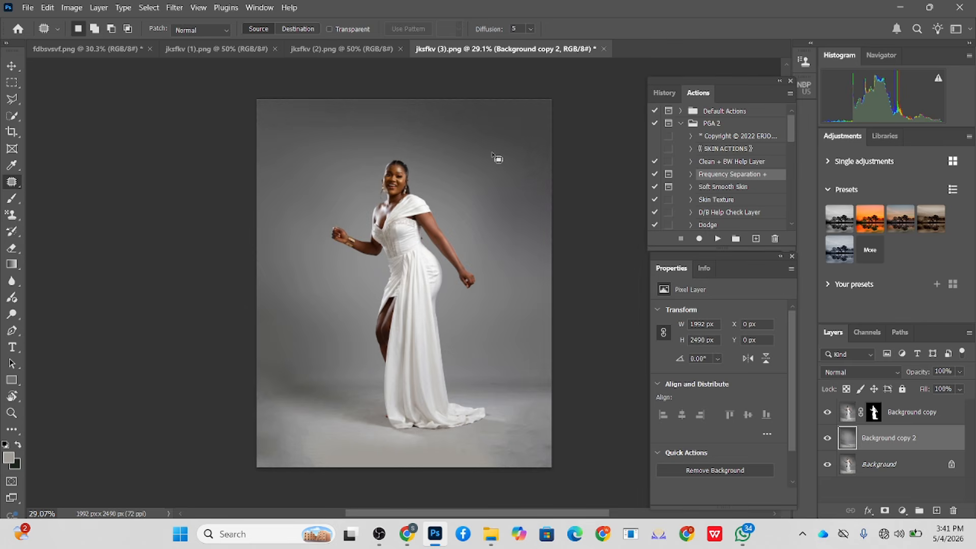
Blend the uneven floor tones on both sides of the dress hem using a Mixer Brush sized 347 px.
left_click(11, 198)
left_click(66, 231)
right_click(349, 439, "alt")
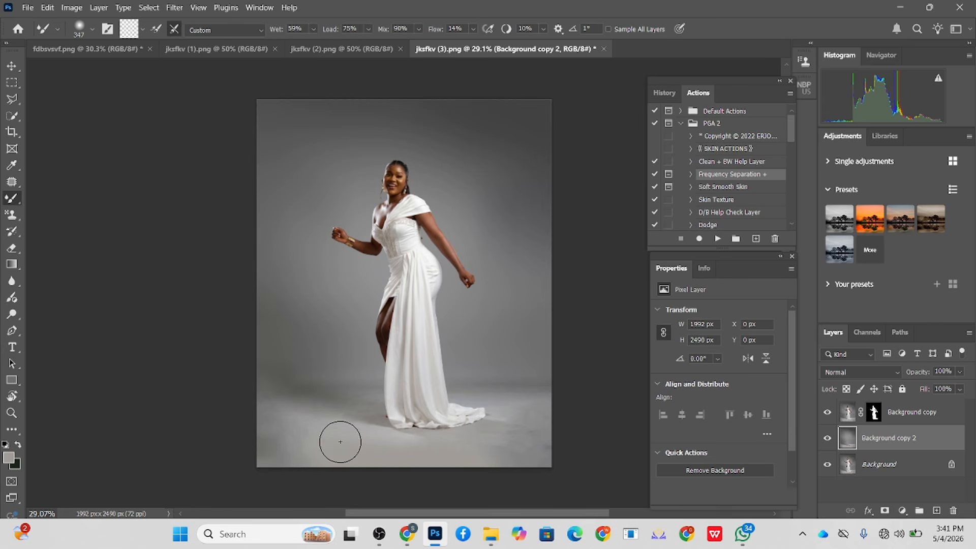
mouse_move(298, 395)
left_mouse_down()
mouse_move(284, 390)
mouse_move(292, 364)
mouse_move(319, 373)
left_mouse_up()
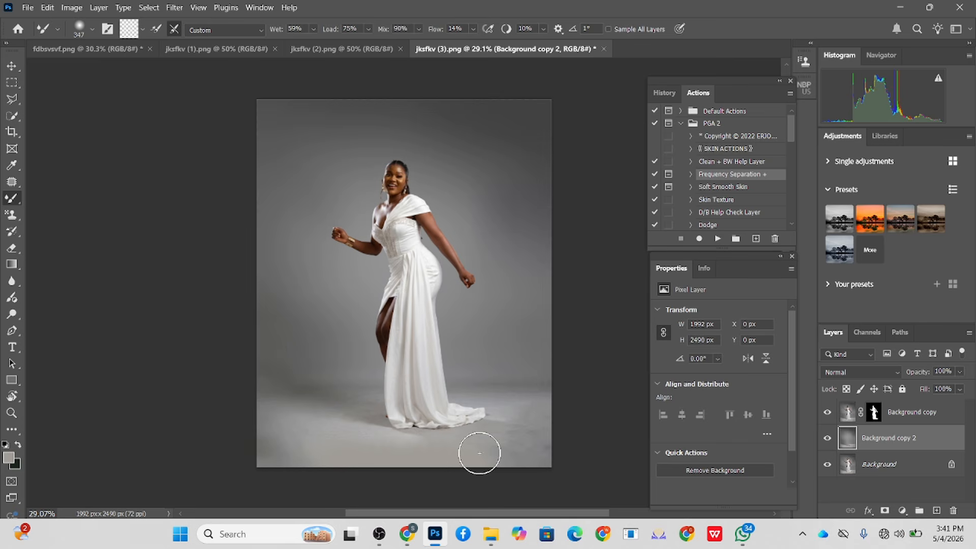
mouse_move(480, 453)
left_mouse_down()
mouse_move(503, 452)
mouse_move(513, 419)
mouse_move(505, 410)
mouse_move(554, 408)
left_mouse_up()
mouse_move(400, 455)
left_mouse_down()
mouse_move(266, 457)
mouse_move(281, 438)
mouse_move(355, 418)
mouse_move(303, 419)
mouse_move(314, 407)
mouse_move(286, 381)
mouse_move(230, 379)
mouse_move(346, 410)
mouse_move(538, 392)
left_mouse_up()
Add a solid colour fill of #a09d97 above Background copy 2 and set its blend mode to Soft Light.
left_click(903, 512)
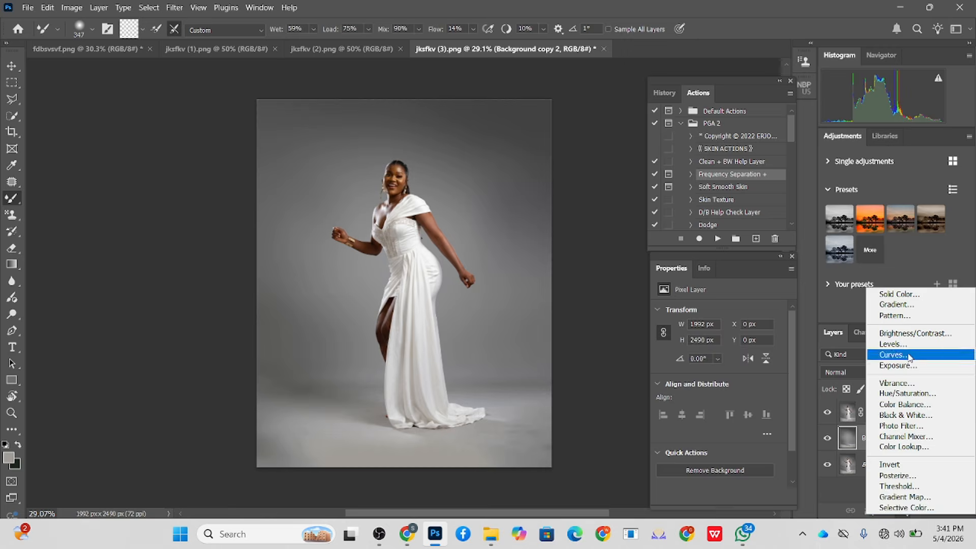
left_click(874, 293)
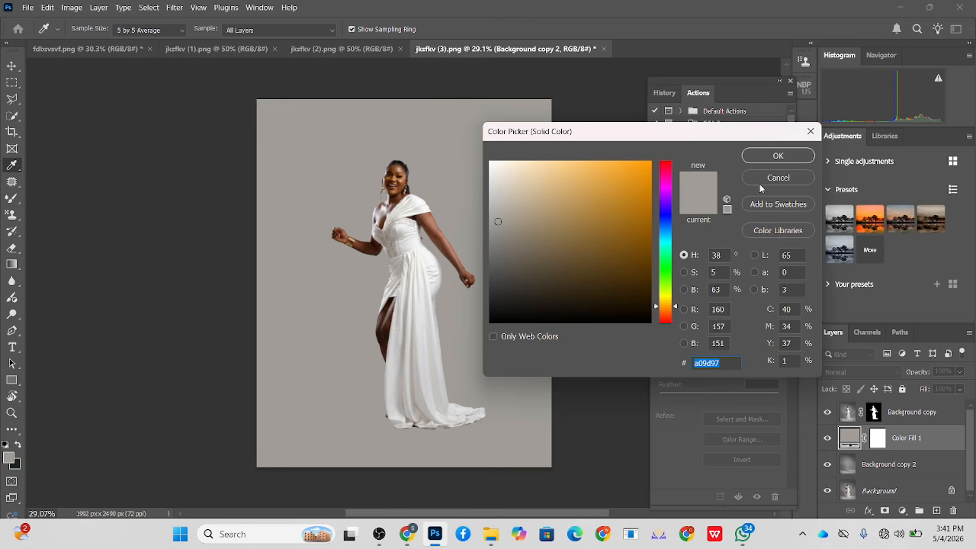
left_click(778, 156)
left_click(863, 371)
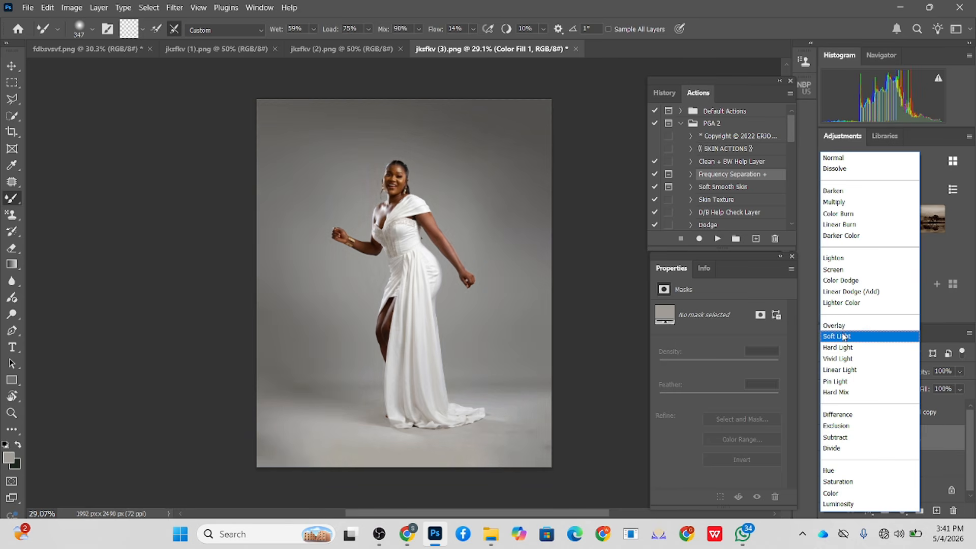
left_click(843, 334)
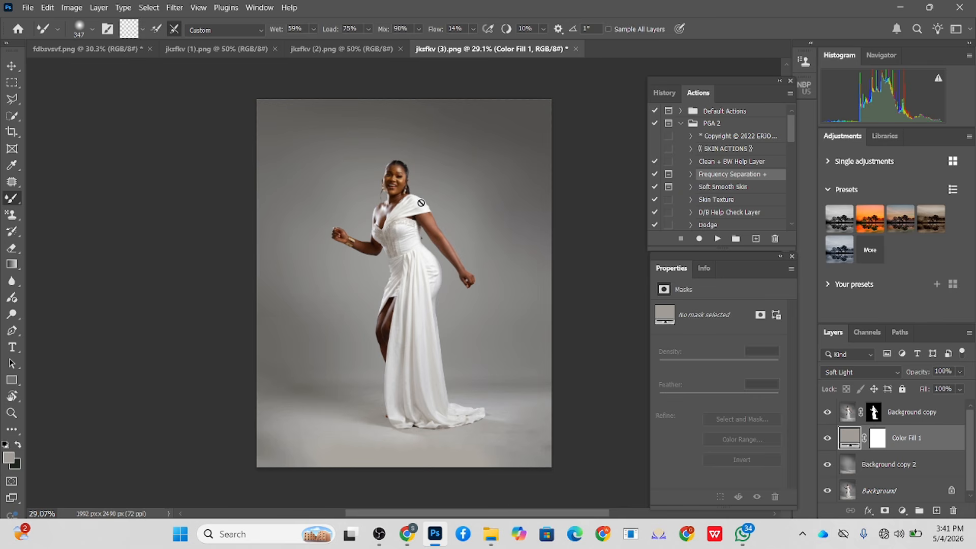
Brighten Background copy 2 with the Camera Raw filter, using Exposure +1.15, Shadows +78, Blacks +92 and Vignette +18.
left_click(887, 464)
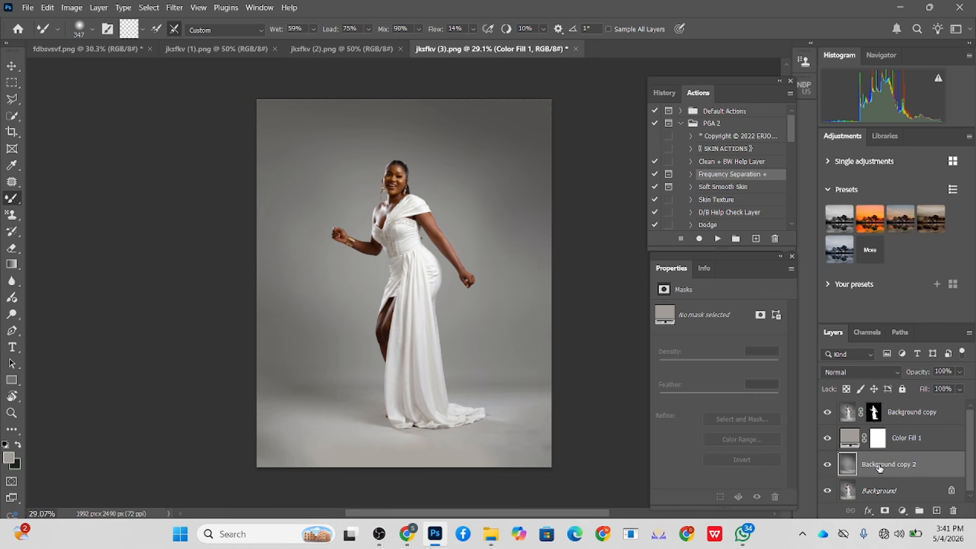
left_click(177, 11)
left_click(196, 132)
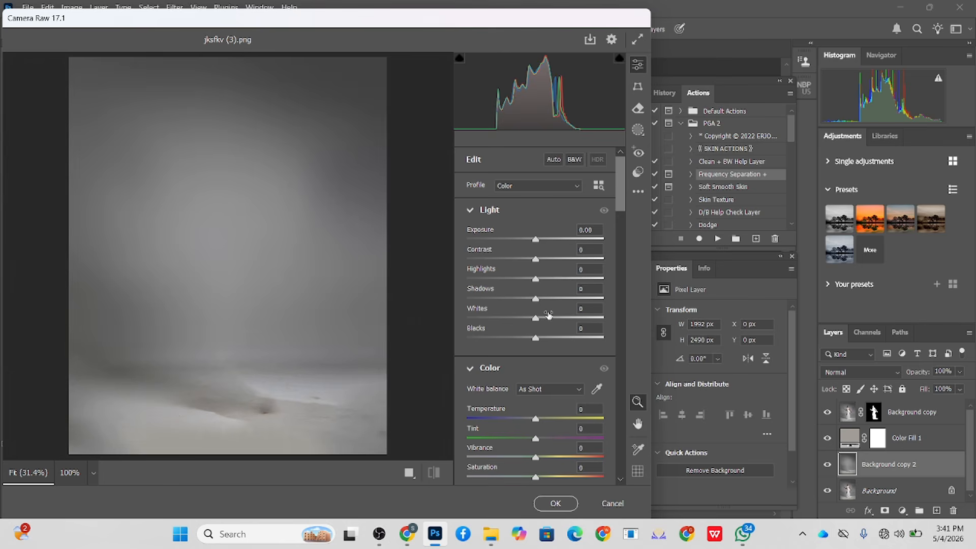
left_click_drag(552, 298, 589, 300)
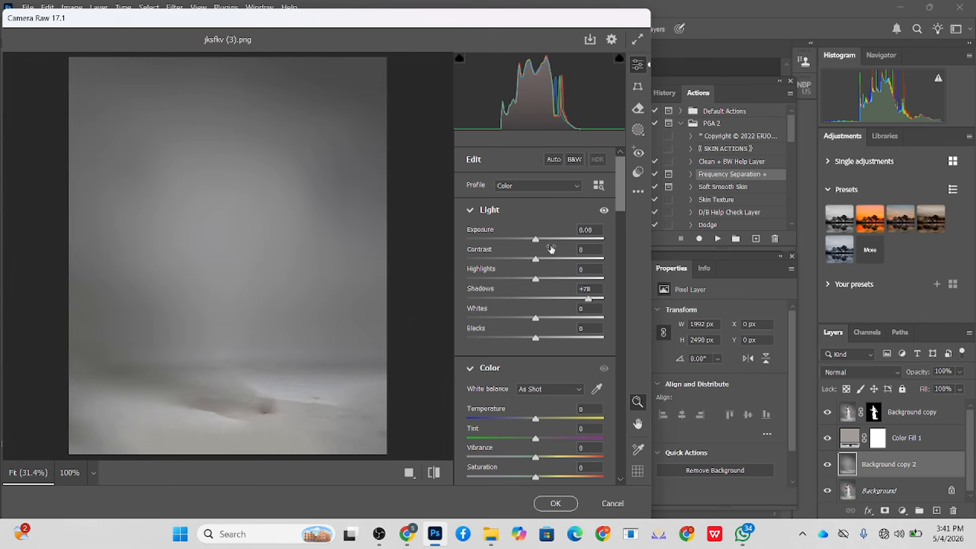
left_click_drag(536, 239, 551, 243)
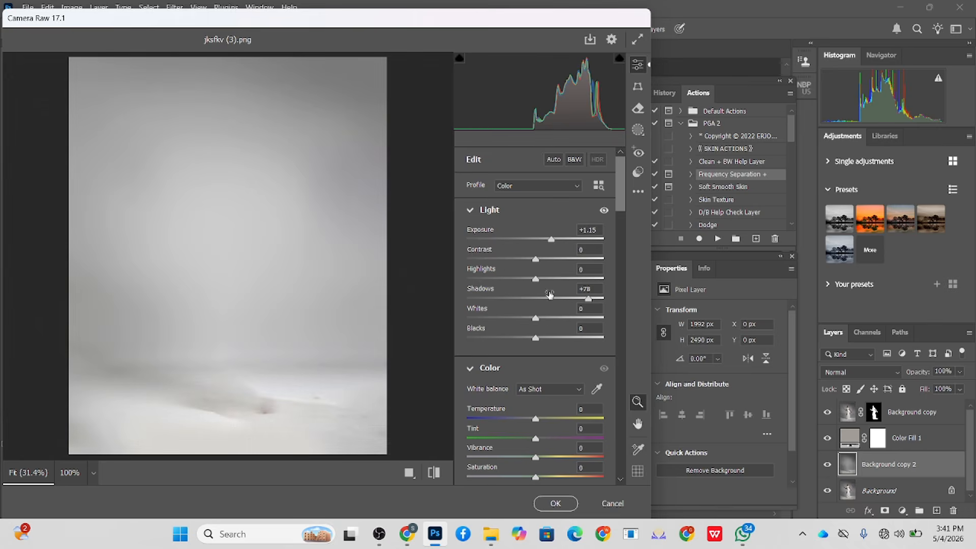
left_click_drag(549, 339, 598, 343)
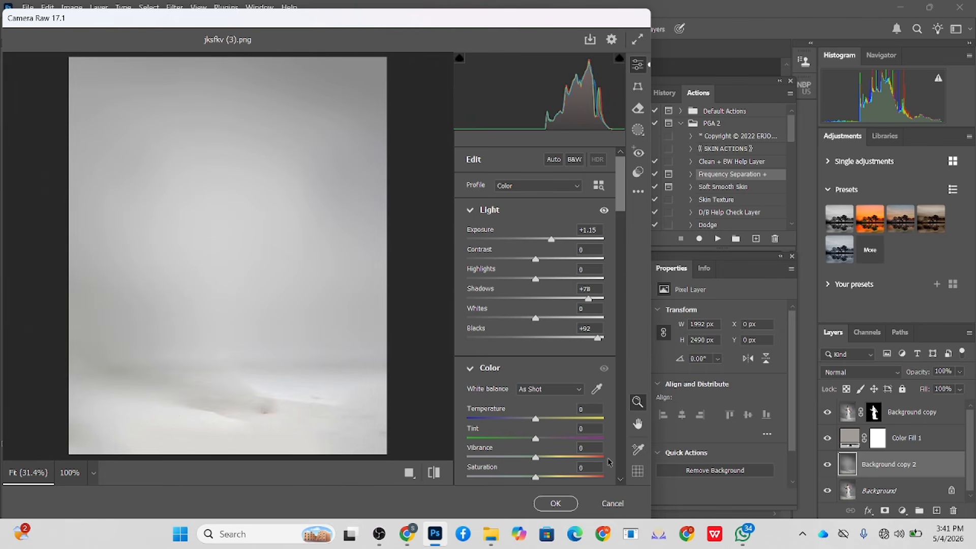
scroll(551, 366, "down", 5)
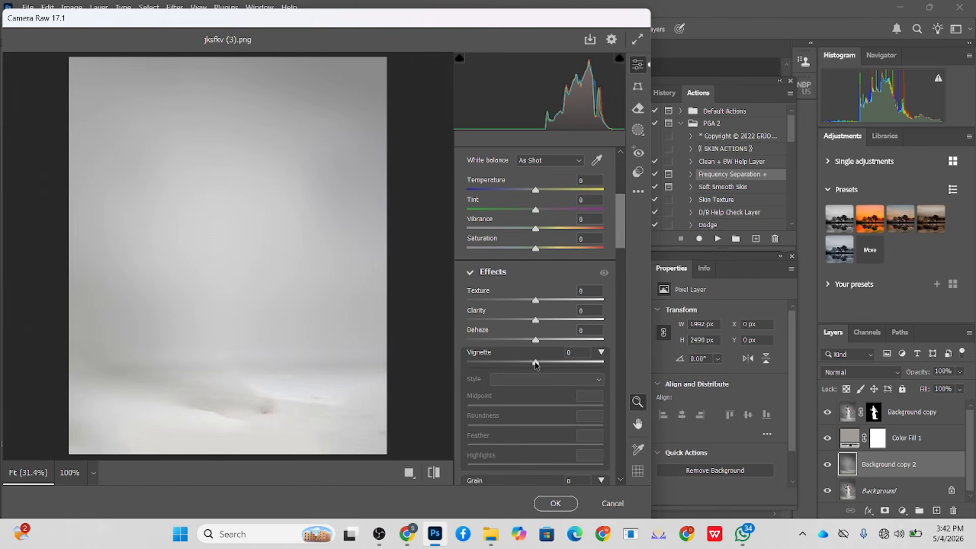
mouse_move(536, 363)
left_mouse_down()
mouse_move(564, 364)
mouse_move(468, 365)
mouse_move(544, 365)
left_mouse_up()
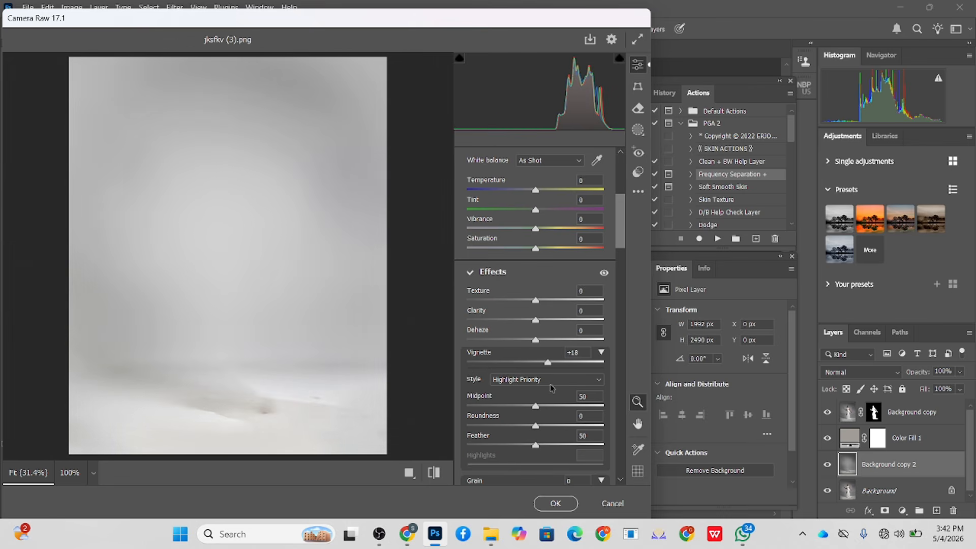
left_click(556, 503)
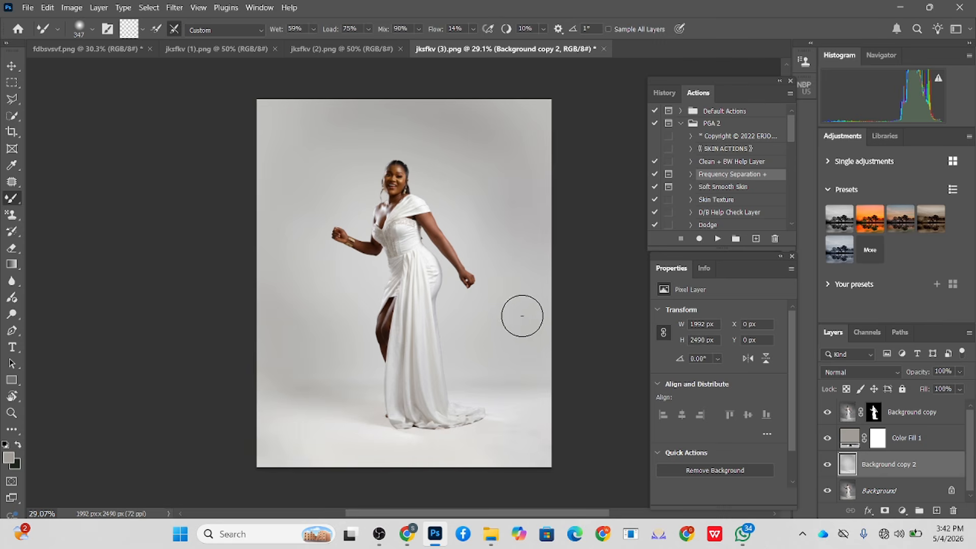
Undo the brightening of Background copy 2 and reapply the last Camera Raw filter on a duplicate of that layer.
scroll(406, 287, "up", 3)
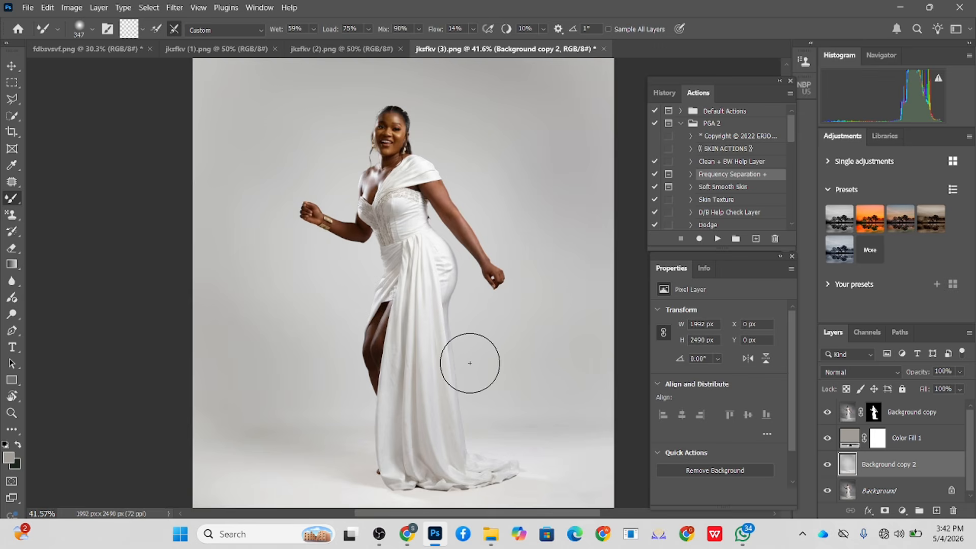
scroll(470, 363, "down", 1)
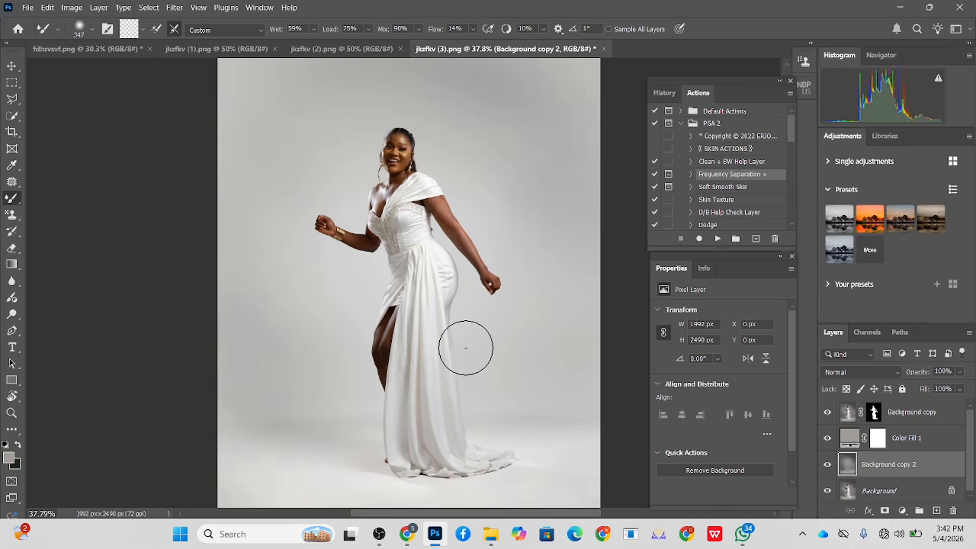
scroll(460, 346, "down", 2)
key("ctrl+j")
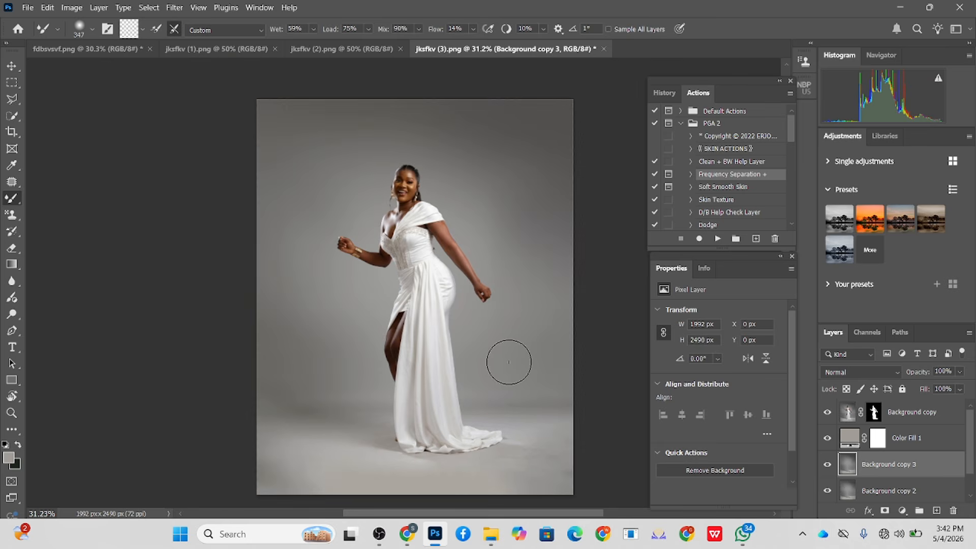
left_click(175, 7)
left_click(192, 24)
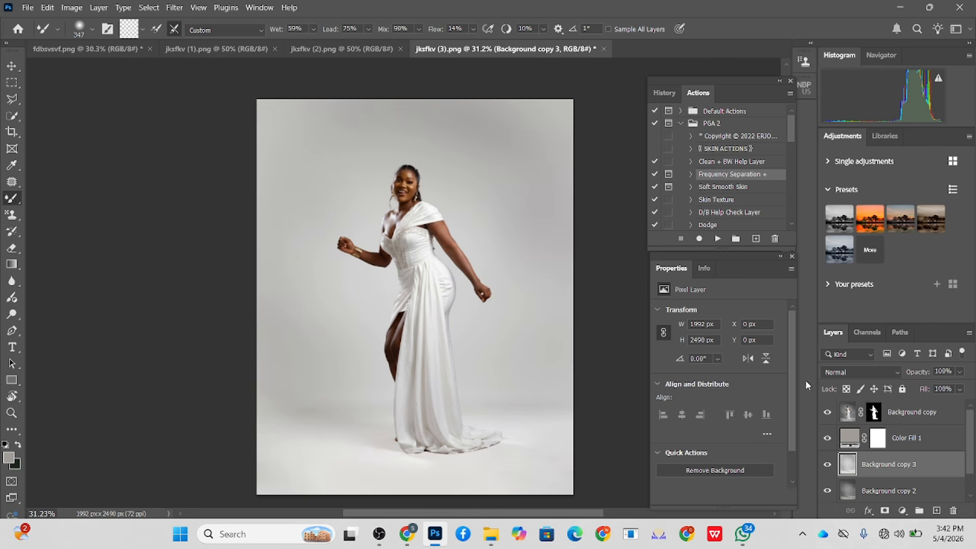
Reduce the opacity of Background copy 3 to 32% and compare the backdrop with Color Fill 1 hidden and shown.
left_click_drag(960, 372, 921, 390)
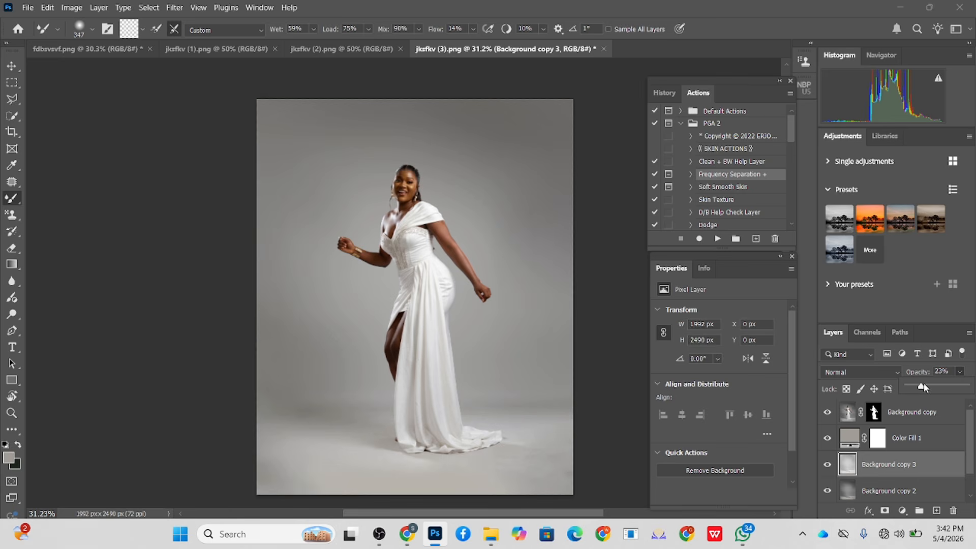
left_click_drag(927, 387, 927, 388)
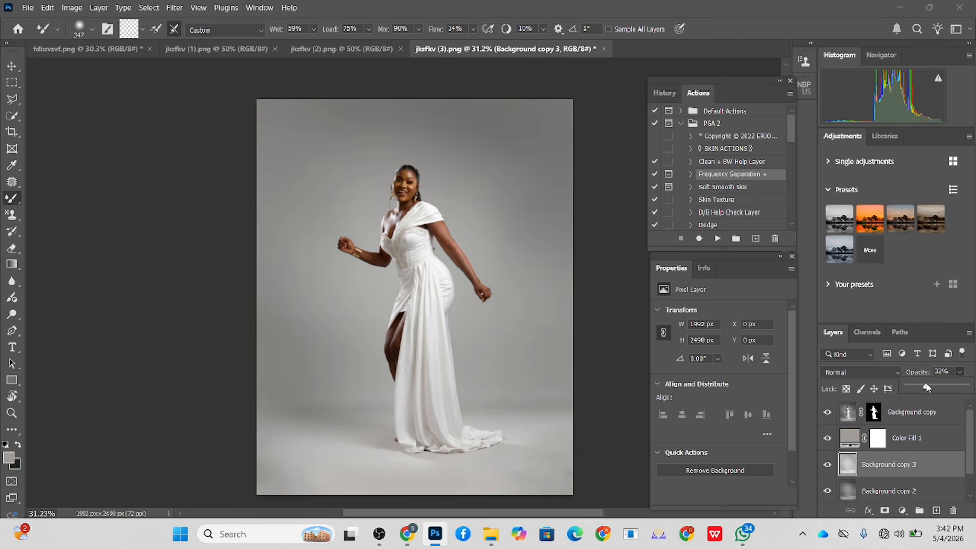
left_click(827, 438)
left_click(828, 439)
Bring the dark light-beam image from jksfkv (2).png into the portrait above Color Fill 1 and scale it to about 180%.
left_click(942, 449)
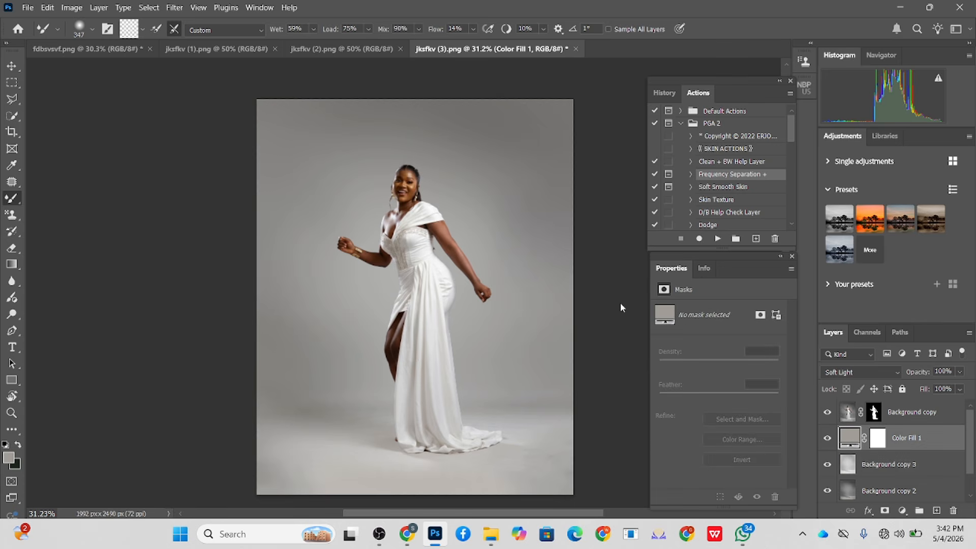
left_click(334, 47)
left_click(188, 49)
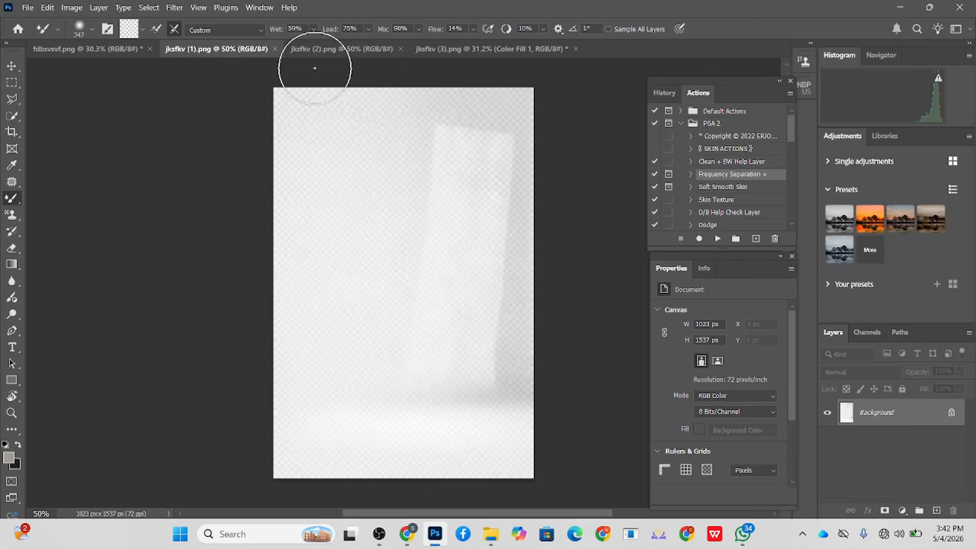
left_click(368, 47)
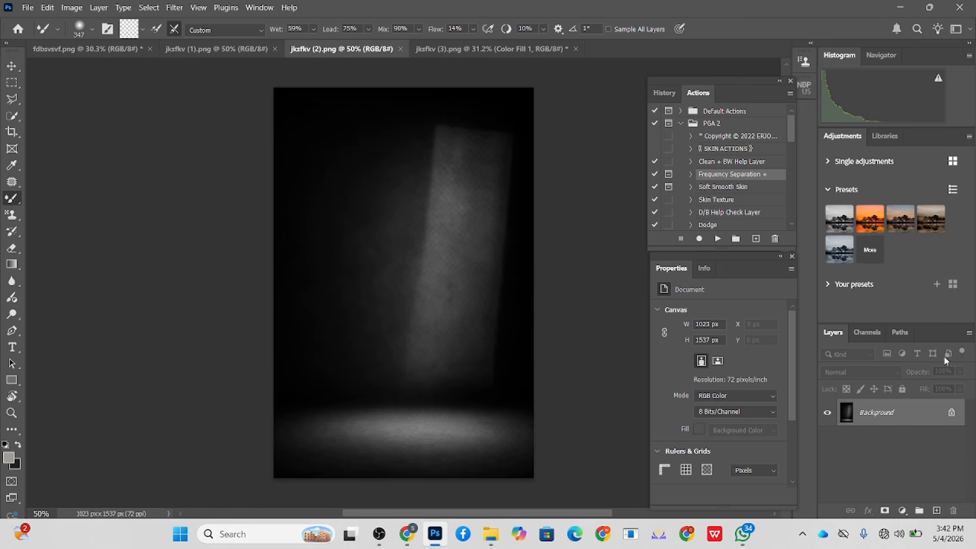
left_click(952, 413)
key("v")
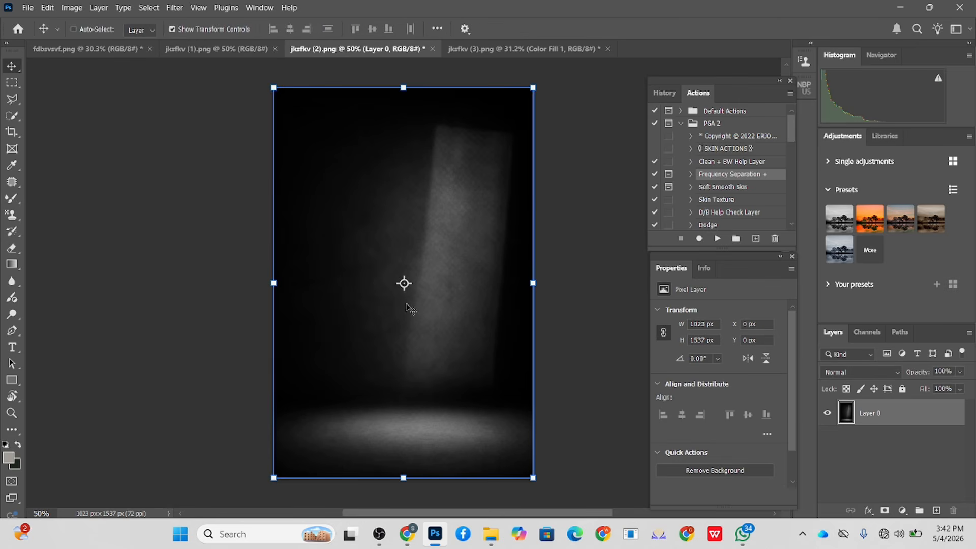
mouse_move(405, 284)
left_mouse_down()
mouse_move(437, 170)
mouse_move(499, 49)
mouse_move(424, 282)
left_mouse_up()
left_click_drag(498, 275, 522, 324)
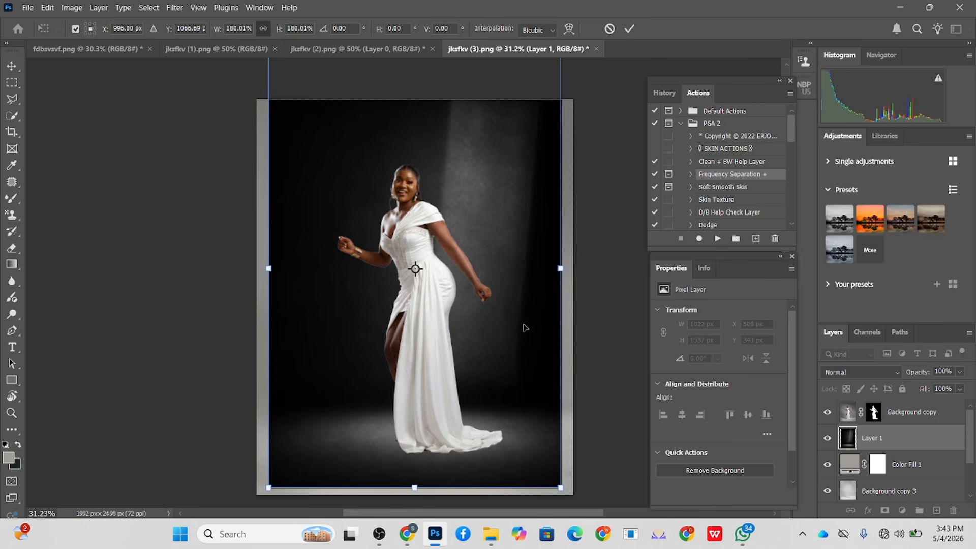
Flip the light-beam overlay horizontally and apply the transform.
right_click(466, 291)
left_click(528, 268)
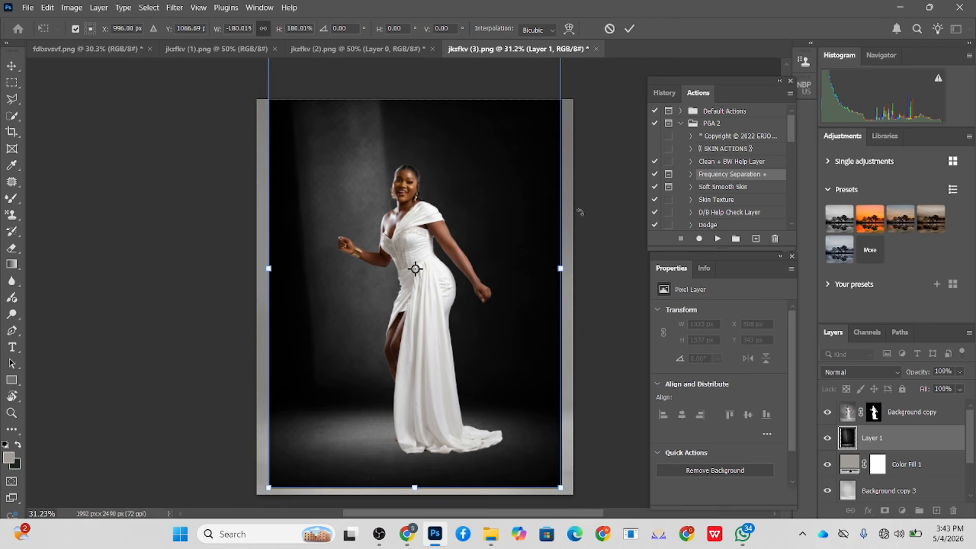
left_click(629, 30)
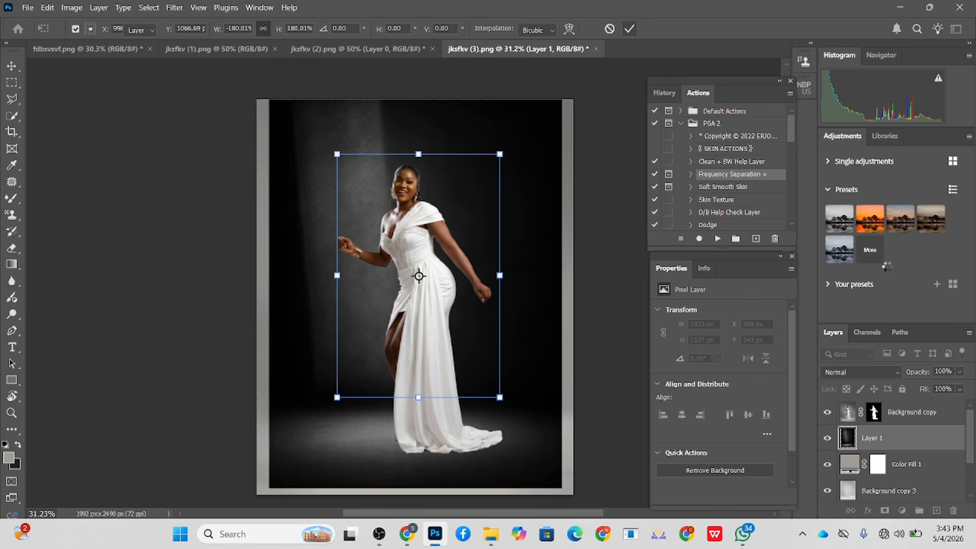
Try several blend modes on Layer 1 and set it to Screen.
left_click(855, 373)
left_click(847, 203)
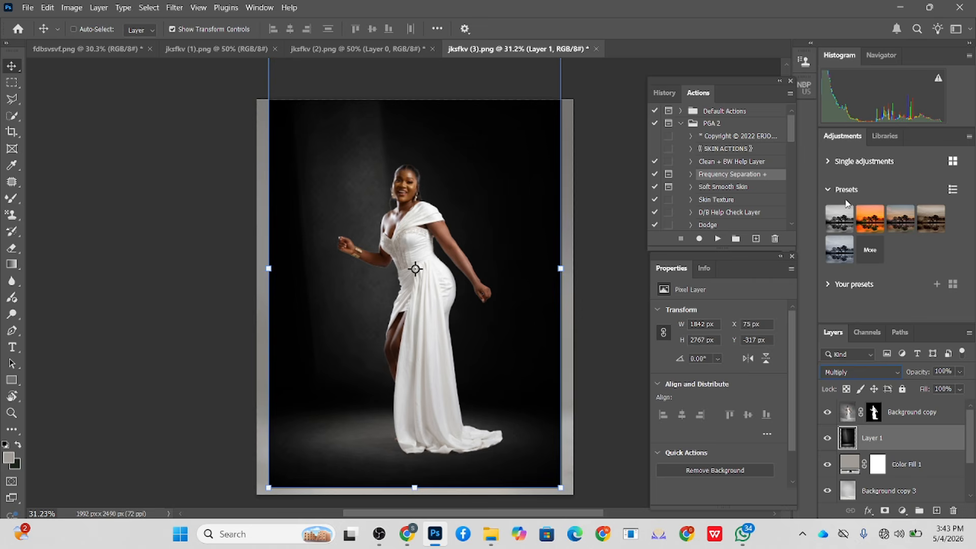
key("Down")
key("Down")
key("Down")
key("Down")
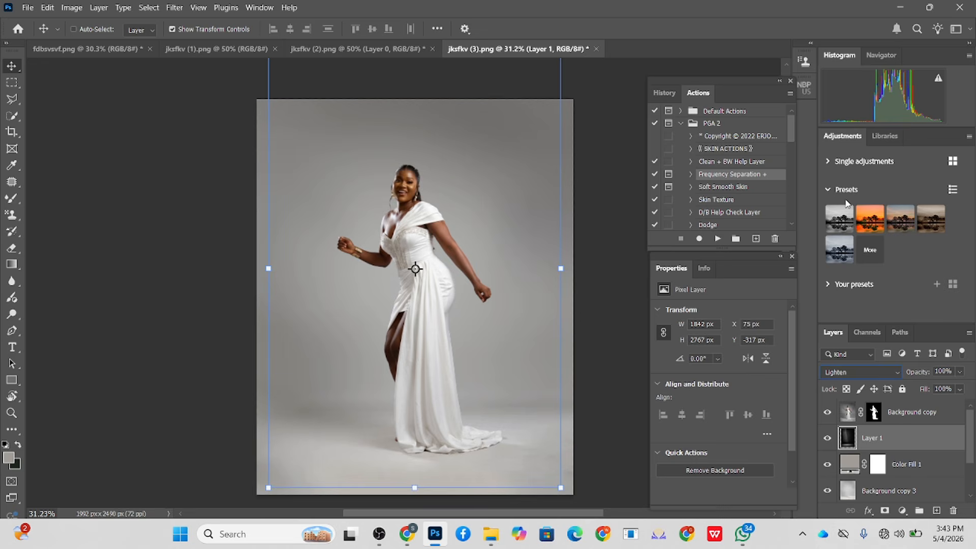
key("Down")
key("Down")
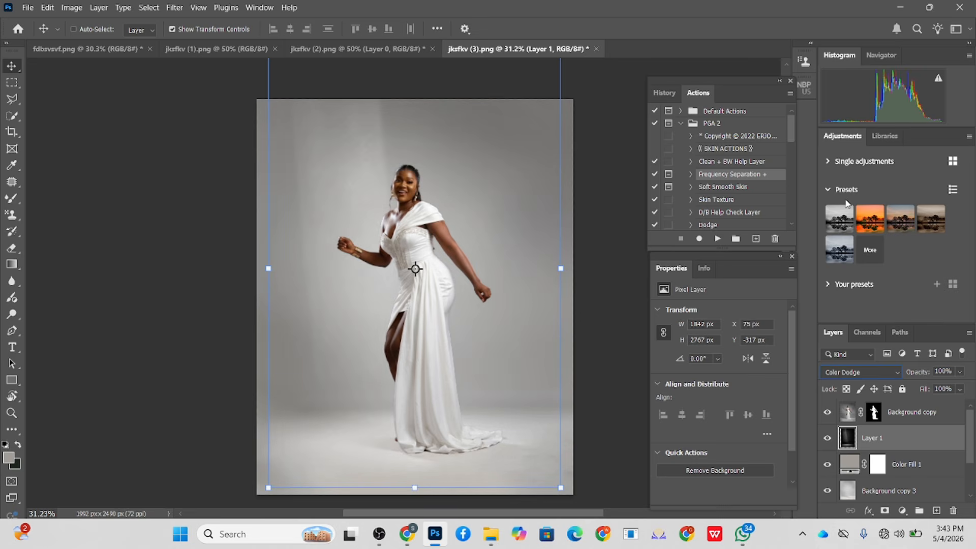
key("Up")
left_click(18, 87)
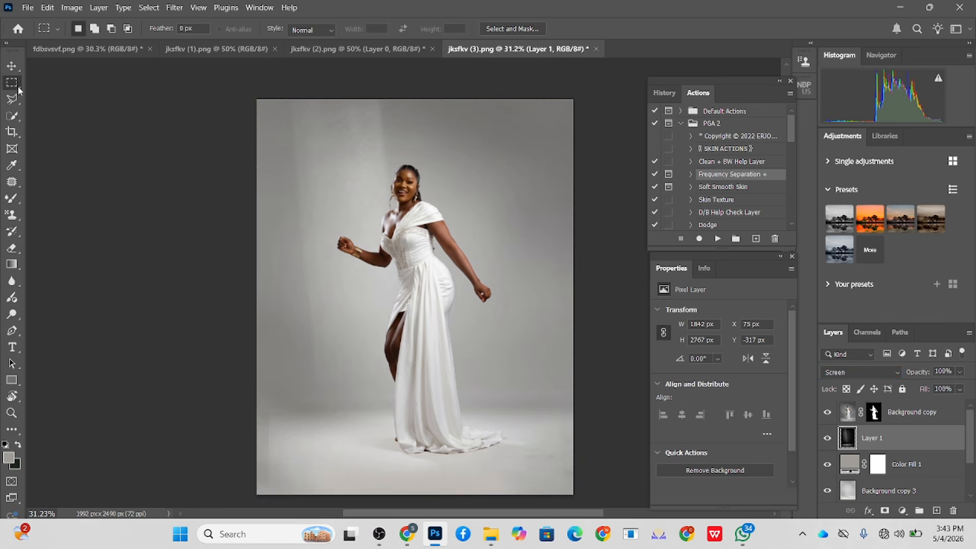
Enlarge Layer 1 slightly to 101.89% around its centre and apply the transform.
scroll(370, 304, "up", 3)
scroll(331, 175, "down", 5)
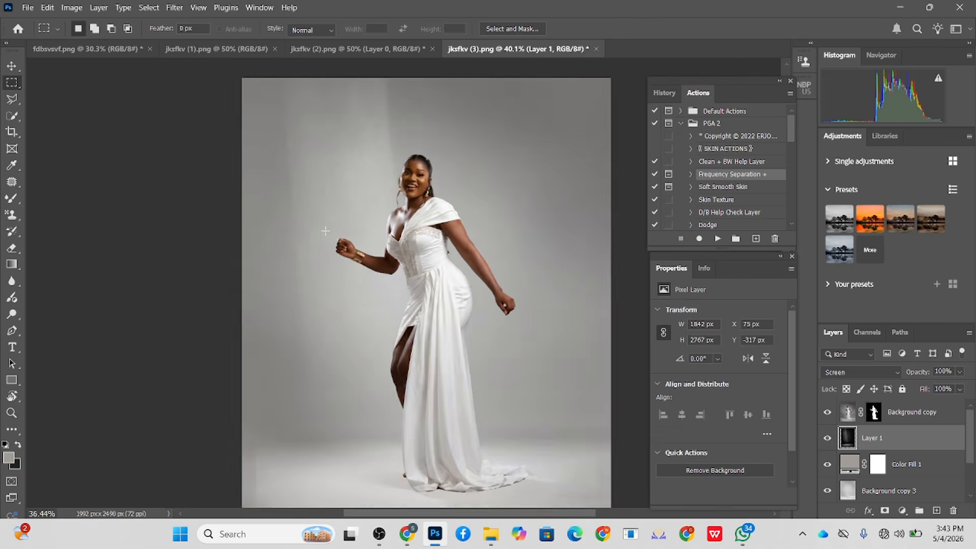
scroll(338, 255, "up", 1)
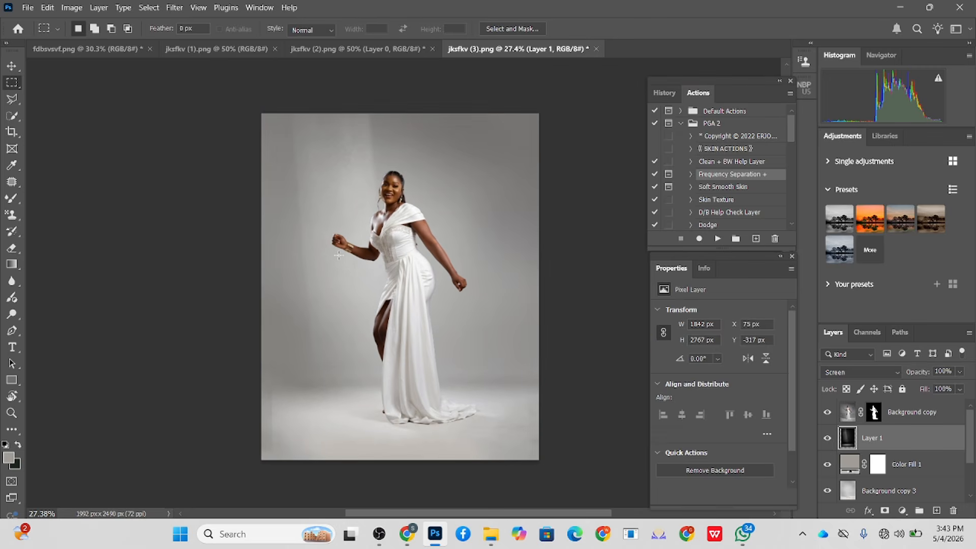
key("v")
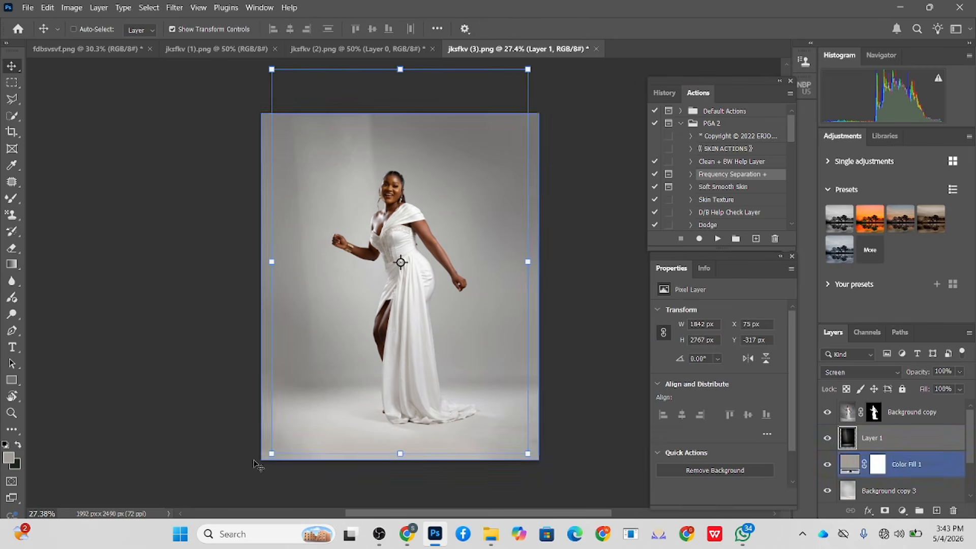
left_click_drag(271, 453, 269, 457)
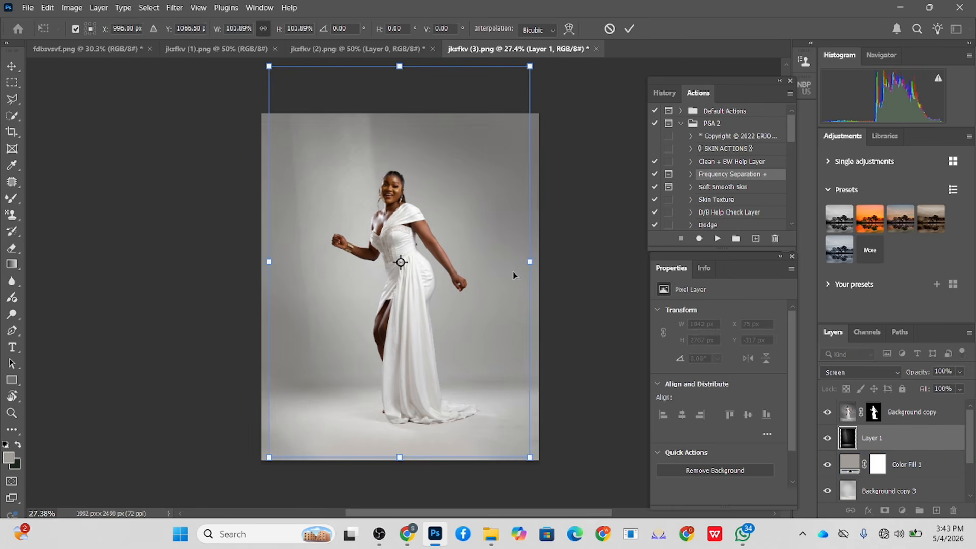
left_click(629, 28)
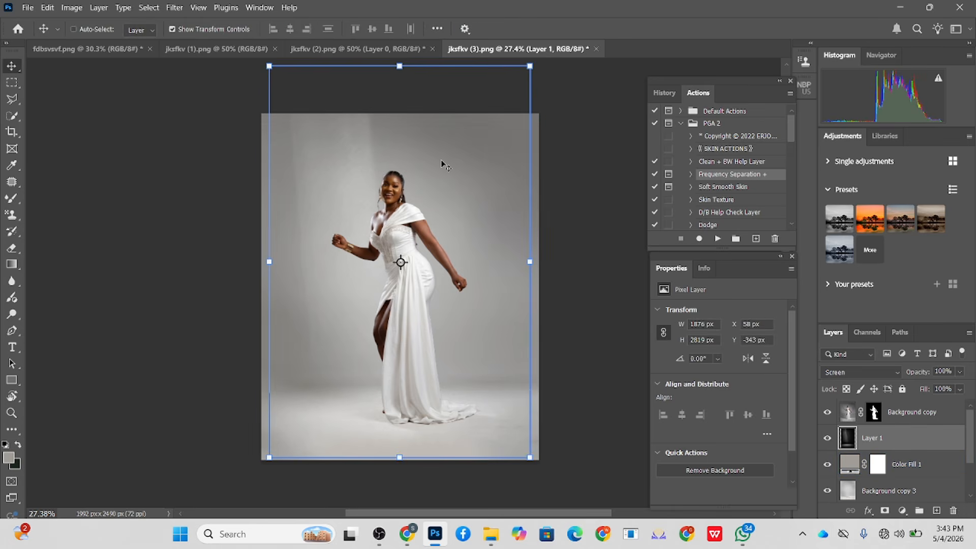
Duplicate Layer 1 to strengthen the light effect, undoing the second duplicate so only one copy is kept.
key("ctrl+j")
key("ctrl+j")
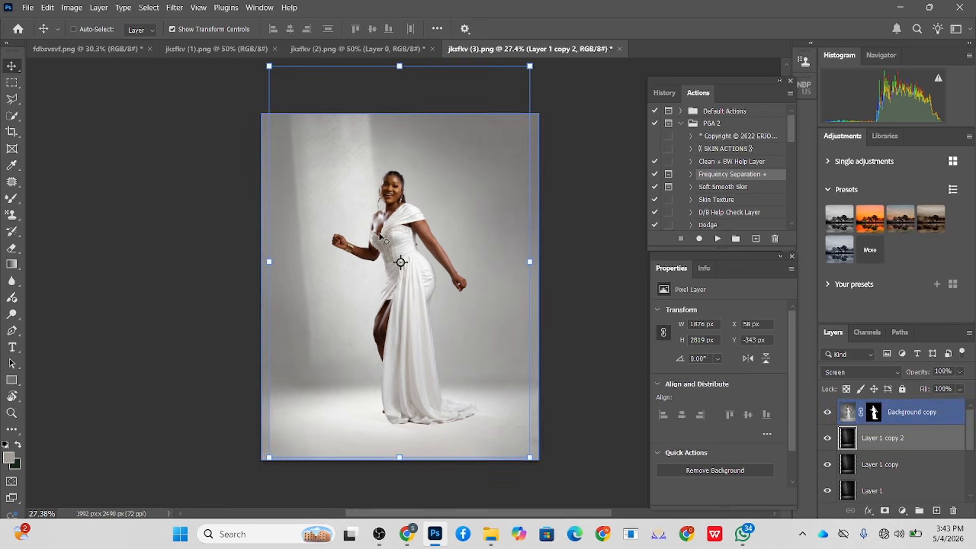
key("ctrl+z")
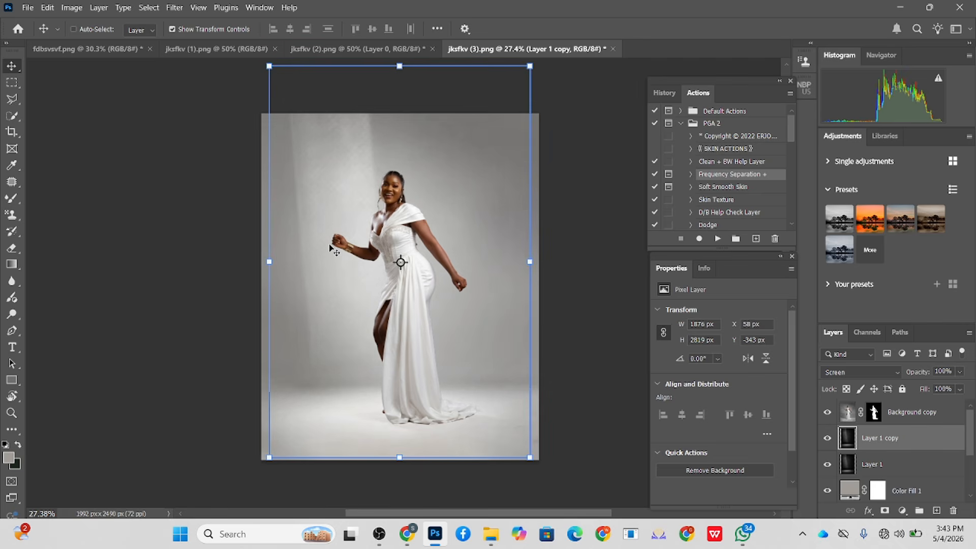
Group Layer 1 with its copy and compare the backdrop with the group hidden and shown.
left_click(896, 468, "shift")
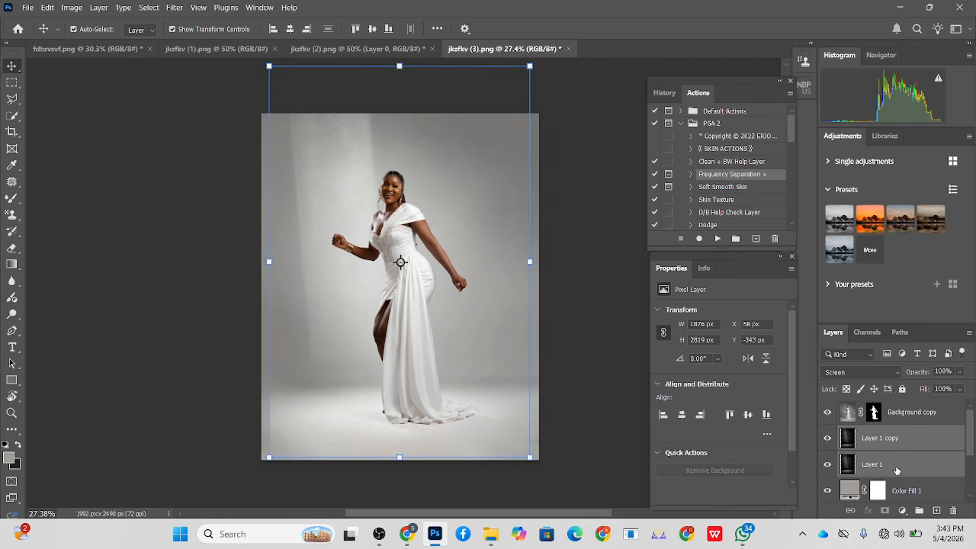
key("ctrl+g")
left_click(827, 433)
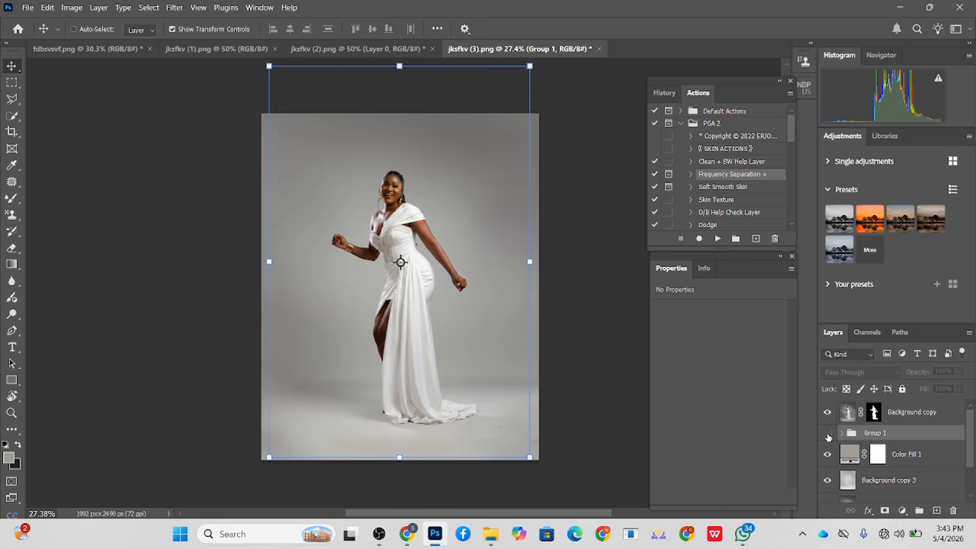
left_click(827, 434)
left_click(828, 434)
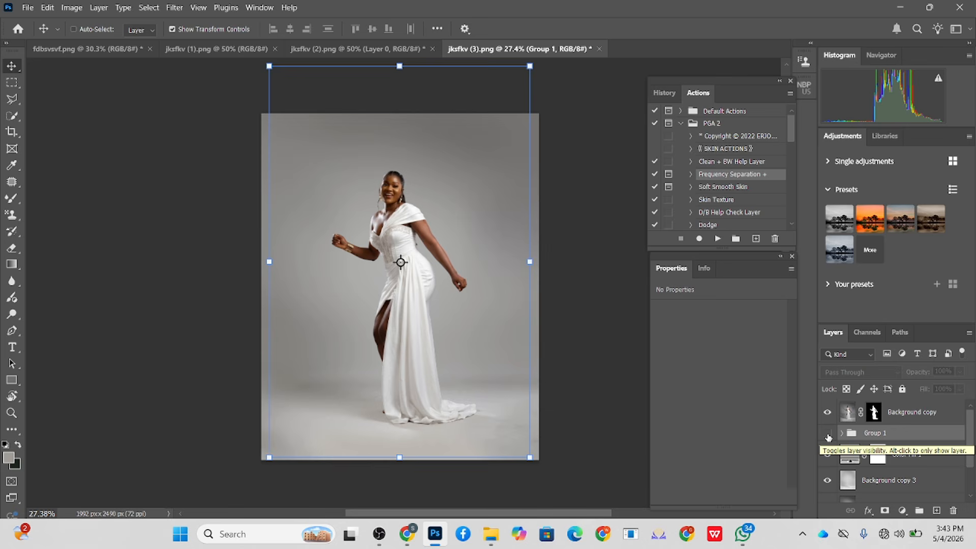
left_click(828, 433)
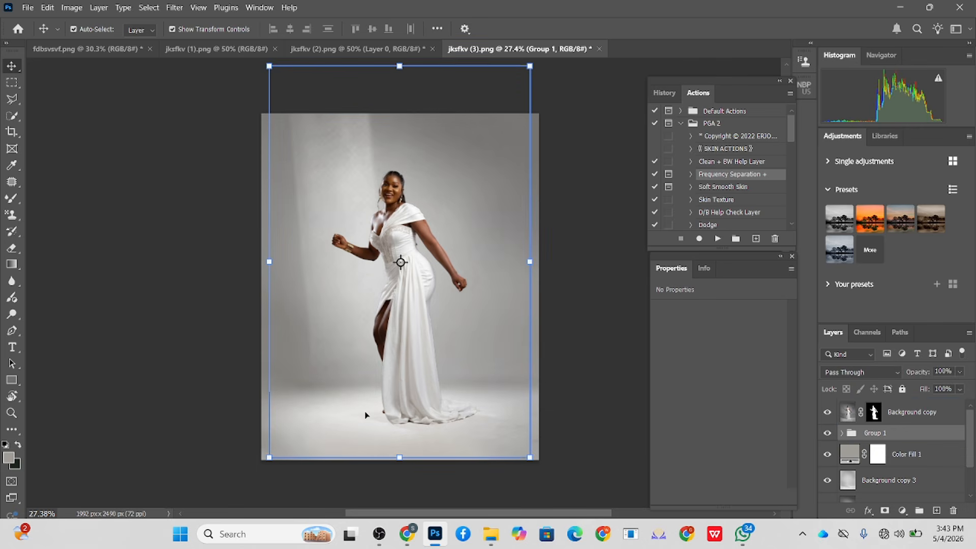
Flip the light-beam group horizontally and apply the transform.
key("ctrl+t")
right_click(355, 365)
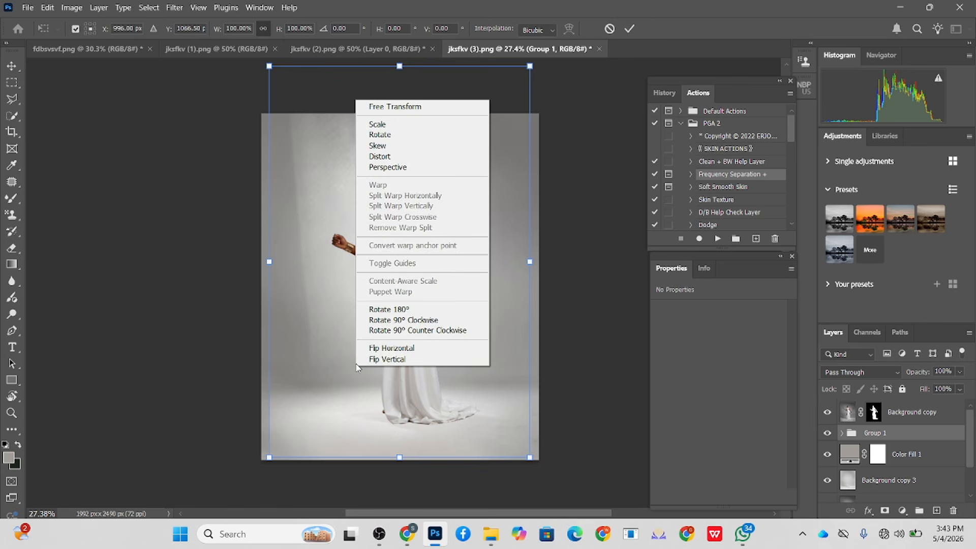
left_click(385, 349)
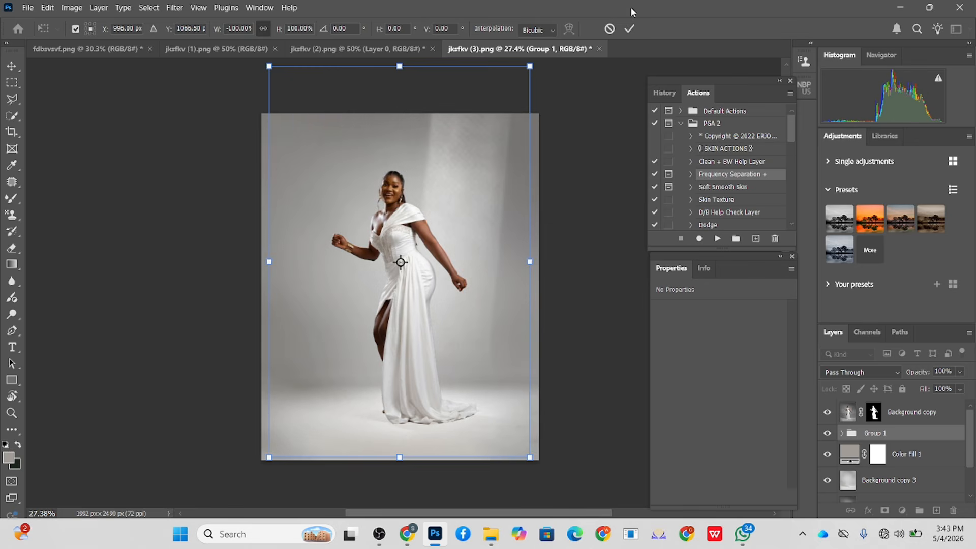
left_click(630, 30)
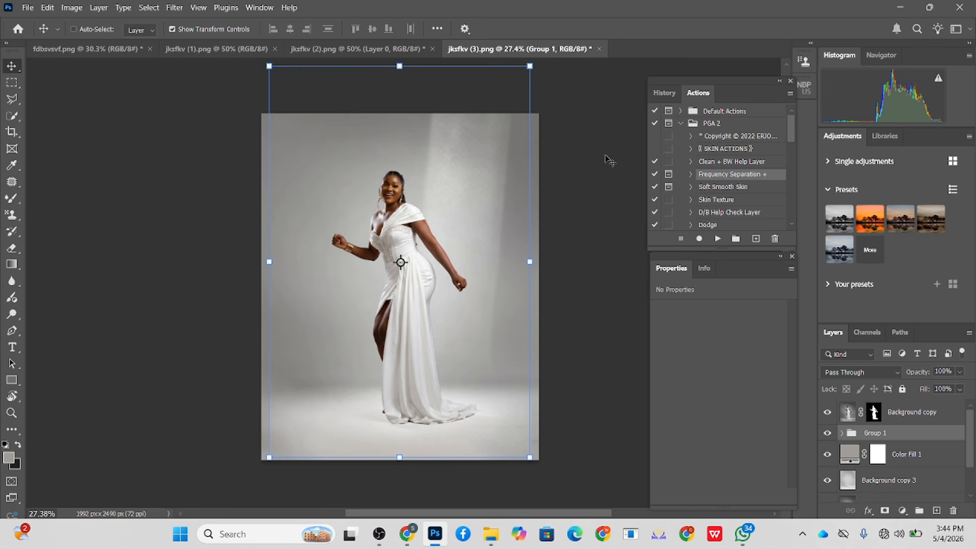
Flip the light-beam group horizontally again so the beam falls on the woman's other side, and apply the transform.
scroll(379, 179, "up", 1)
scroll(379, 179, "up", 7)
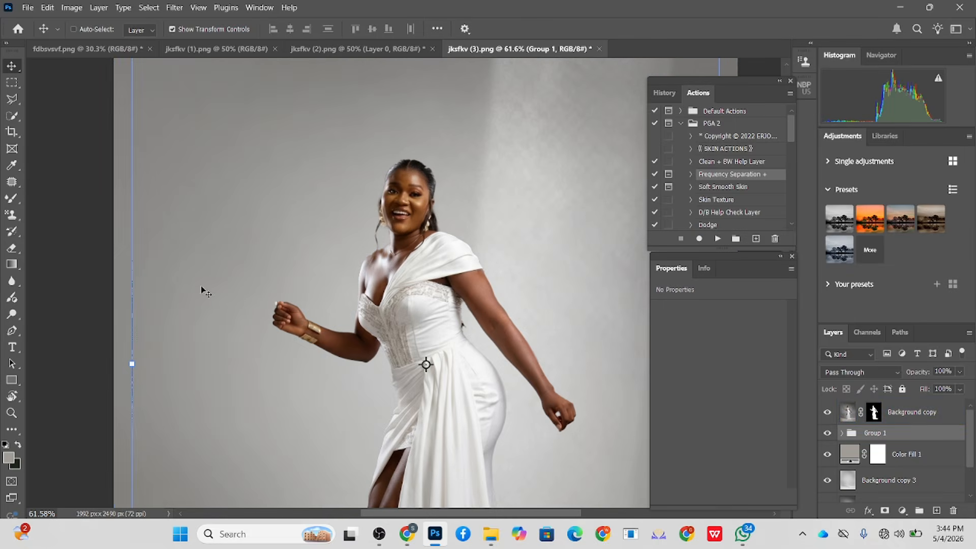
scroll(336, 235, "down", 4)
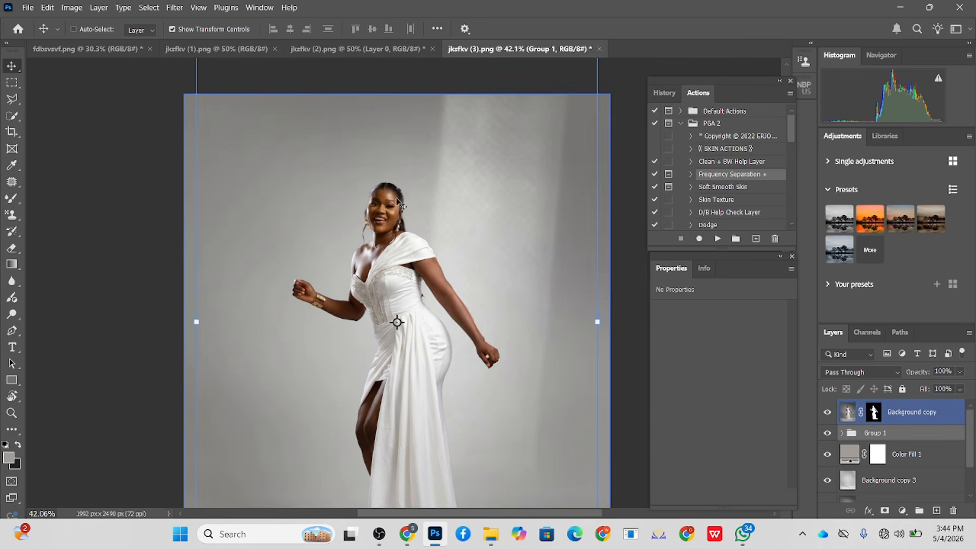
scroll(364, 209, "down", 2)
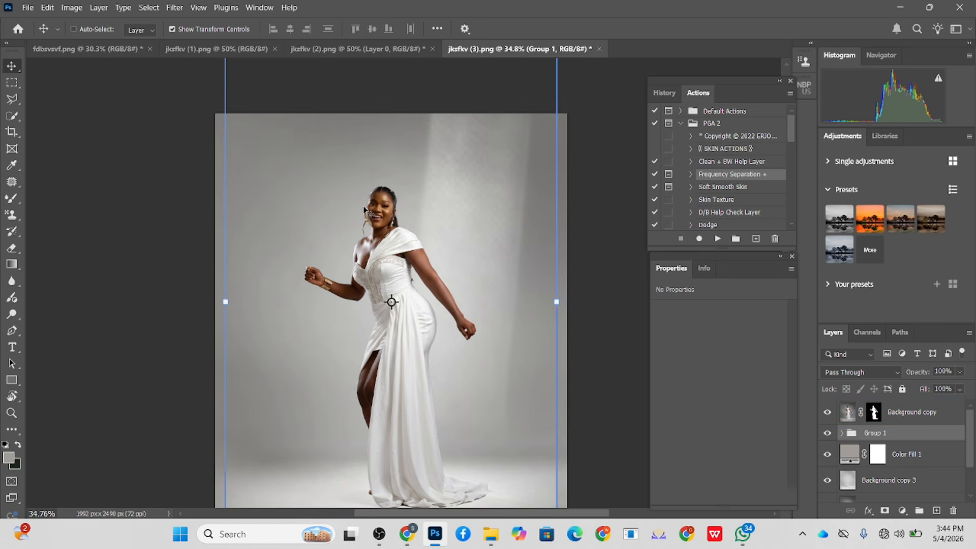
key("ctrl+t")
right_click(367, 206)
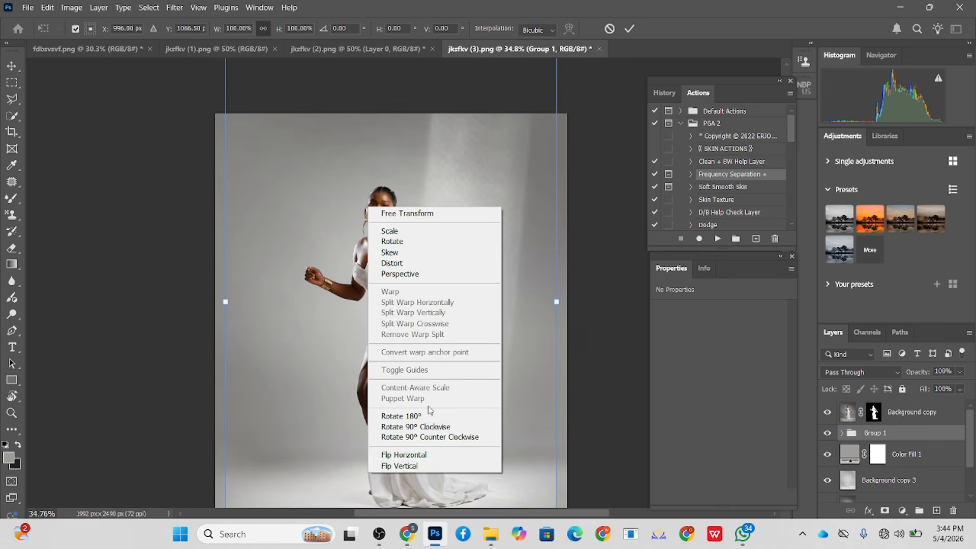
left_click(435, 455)
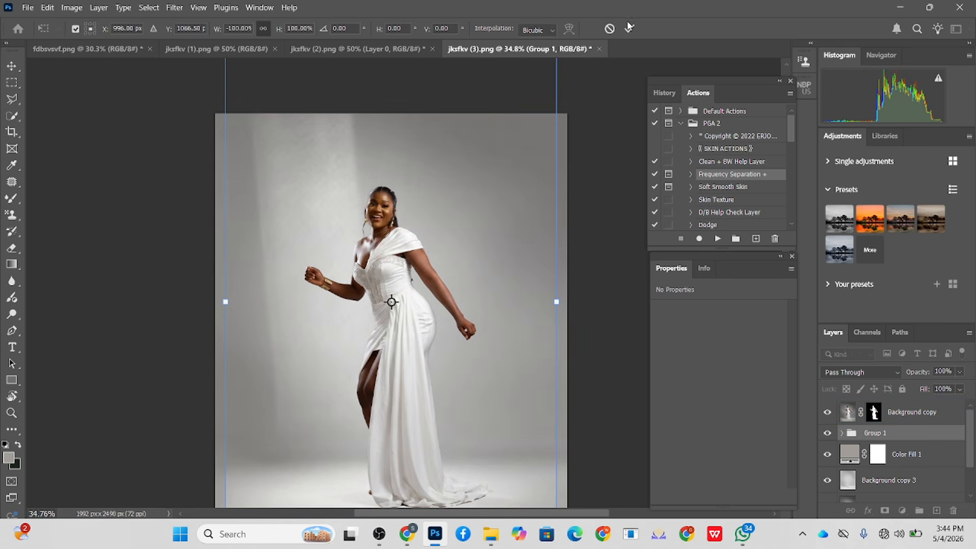
left_click(628, 29)
Add a layer mask to Group 1 and paint black on it with the Brush tool across the floor area.
scroll(306, 198, "down", 4)
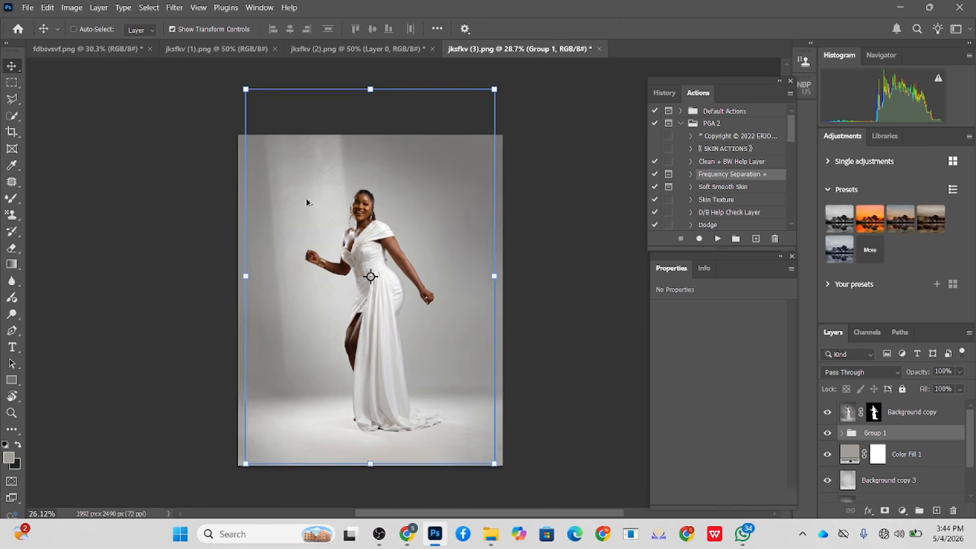
left_click(884, 511)
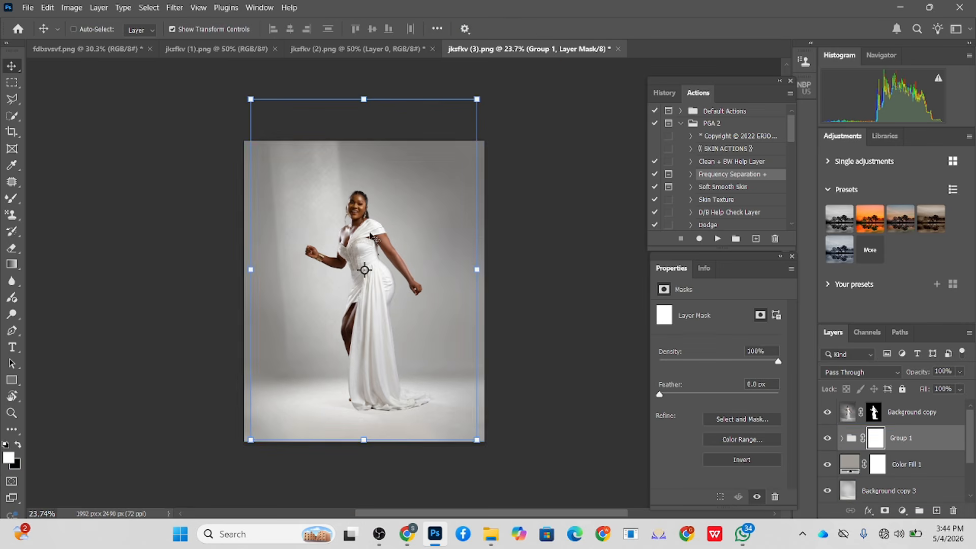
key("b")
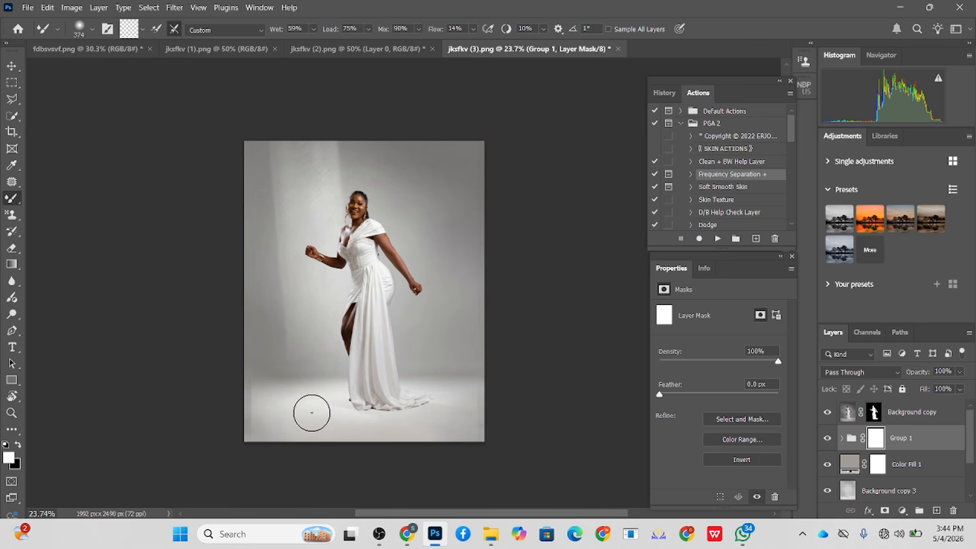
right_click(12, 198)
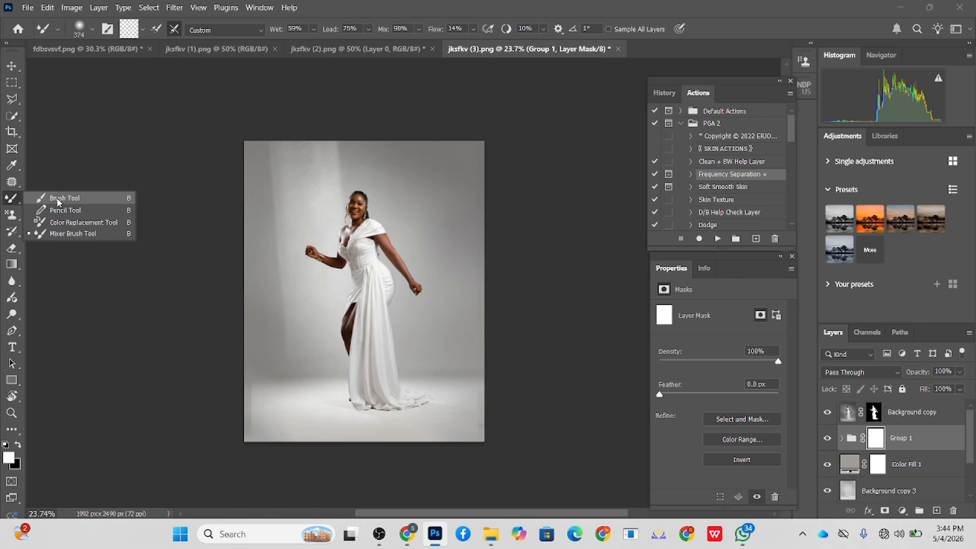
left_click(58, 199)
key("x")
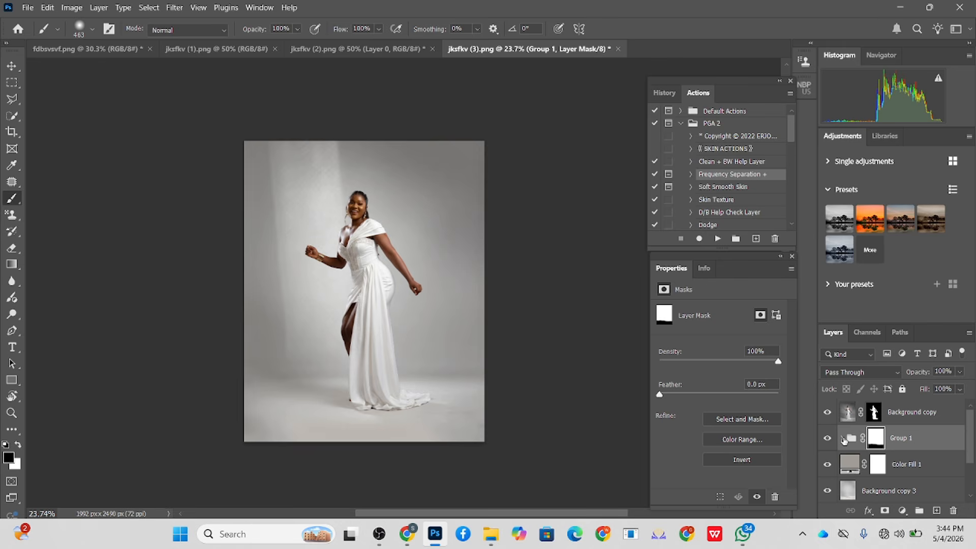
Soften Layer 1 inside Group 1 with a light Gaussian Blur.
left_click(843, 439)
left_click(854, 496)
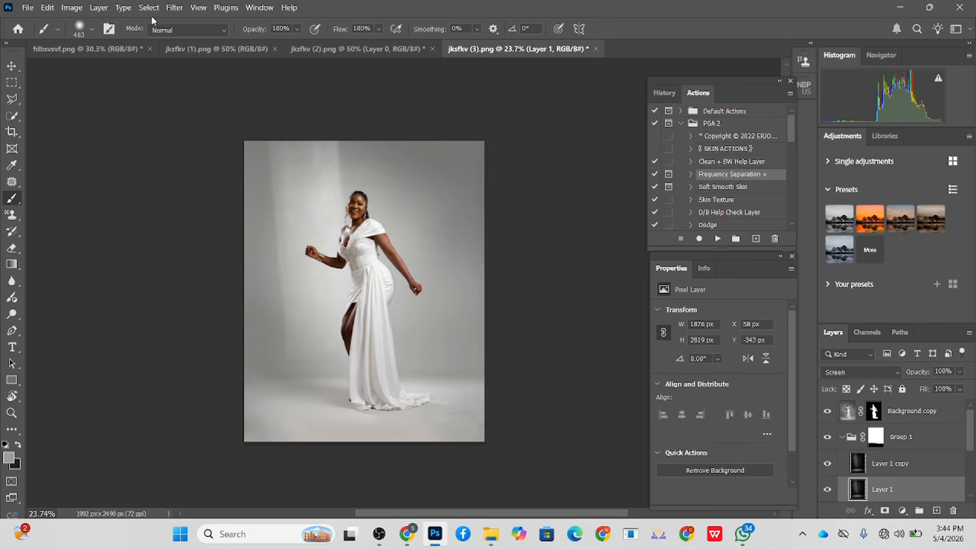
left_click(174, 7)
mouse_move(209, 200)
left_click(359, 243)
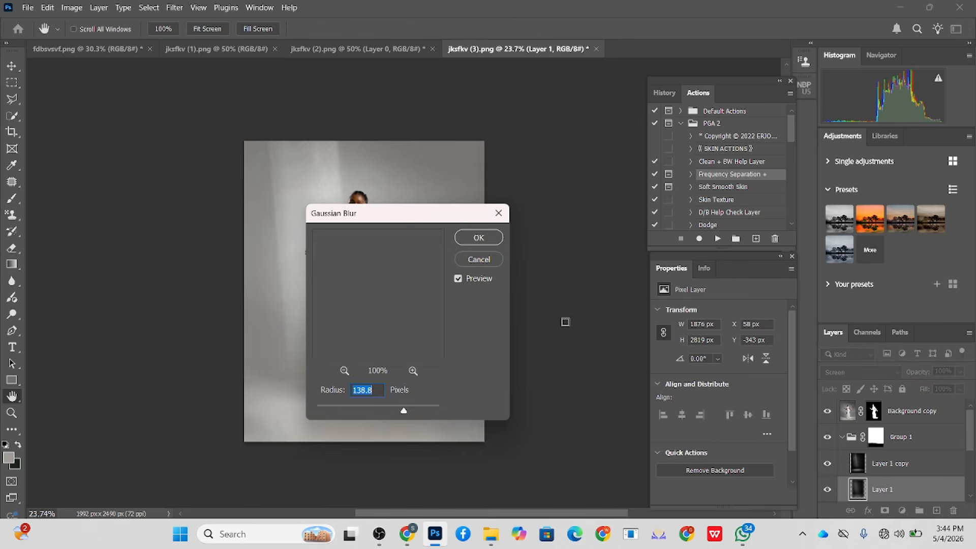
left_click_drag(549, 203, 558, 200)
left_click_drag(534, 397, 507, 395)
key("Return")
key("b")
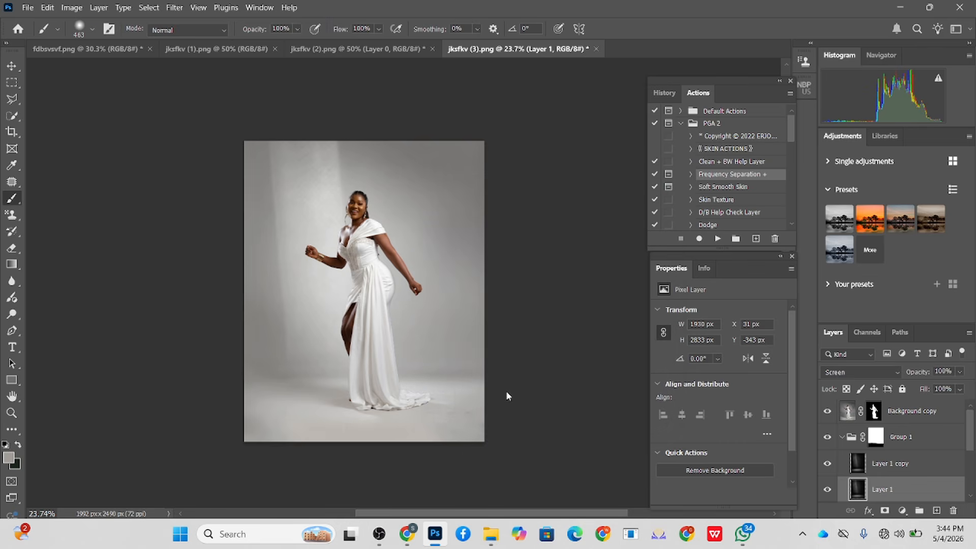
Repeat the same Gaussian Blur on Layer 1 copy.
left_click(856, 465)
left_click(171, 11)
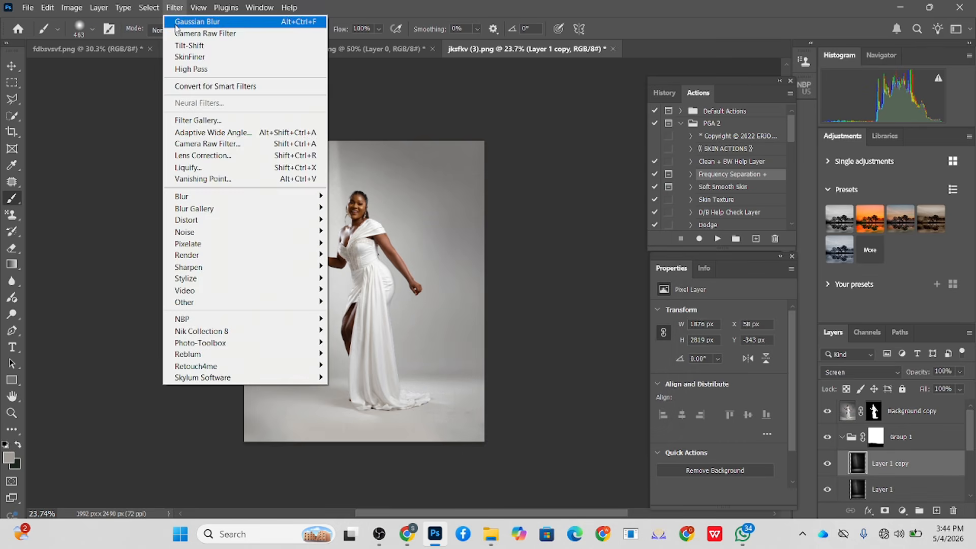
left_click(175, 20)
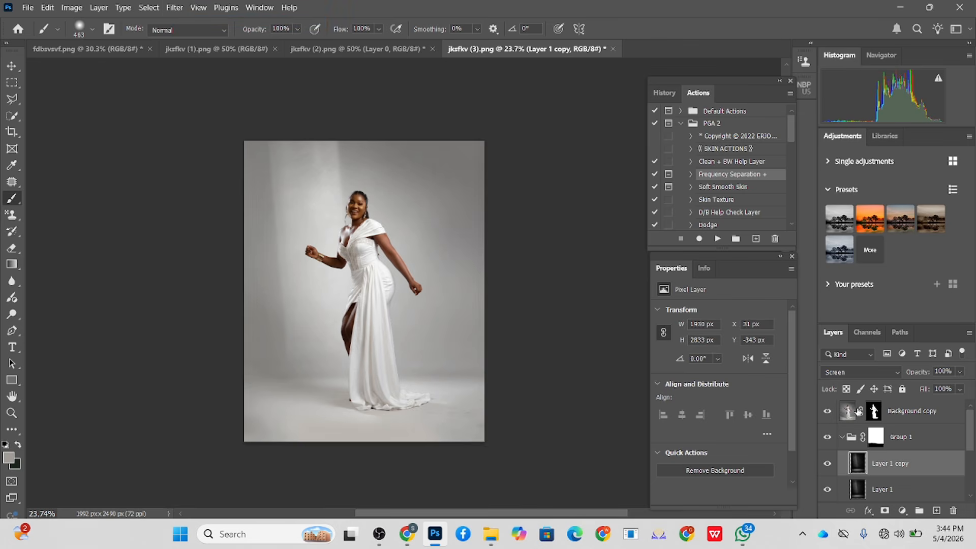
Collapse Group 1 and compare the backdrop with the light-beam group hidden and shown.
left_click(844, 438)
left_click(828, 437)
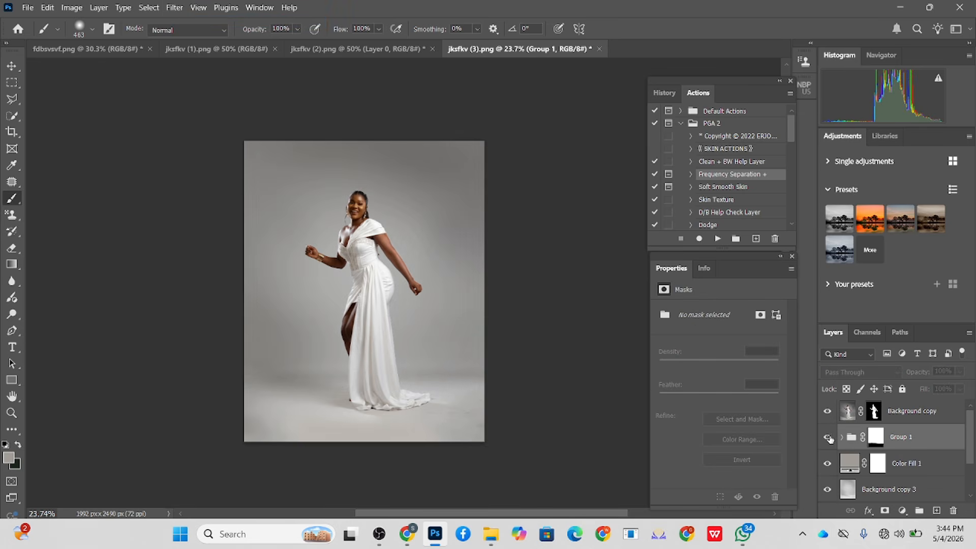
left_click(829, 437)
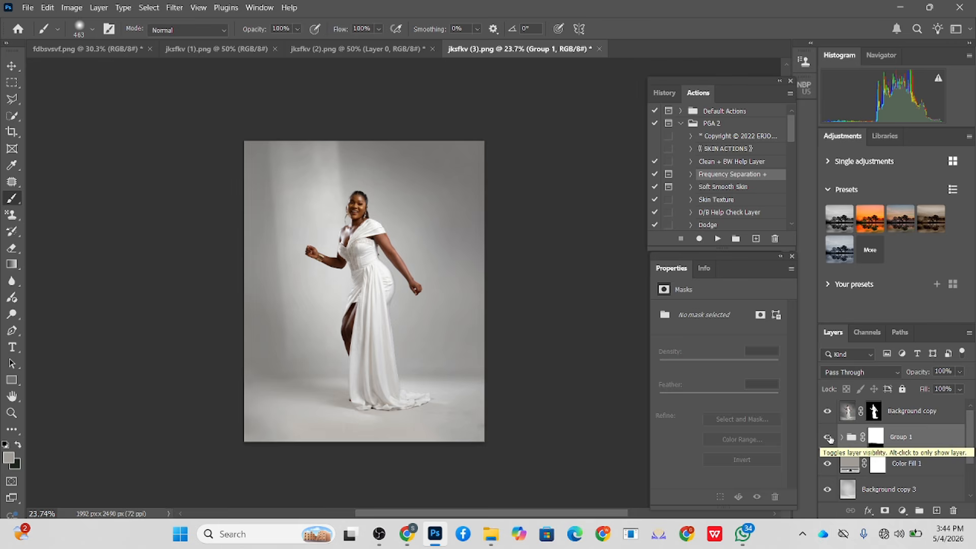
scroll(399, 379, "up", 1)
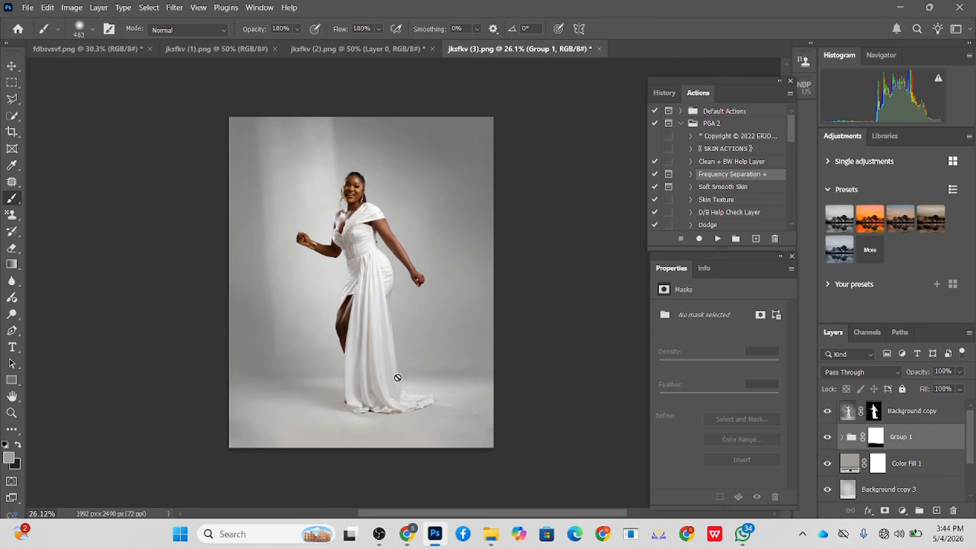
scroll(398, 378, "down", 1)
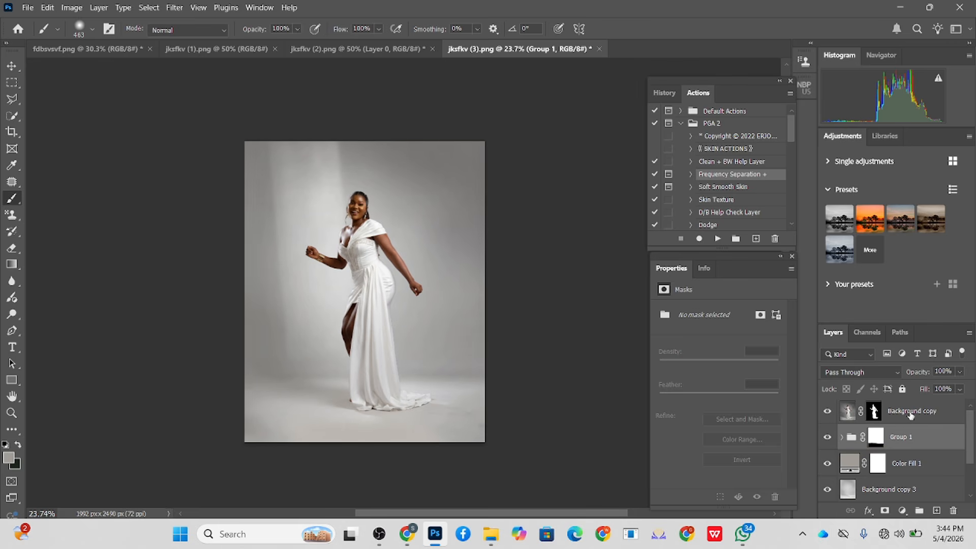
scroll(895, 422, "up", 1)
Apply the Camera Raw Filter to the Background copy layer with Highlights +26, Shadows +40 and Temperature -5.
left_click(853, 417)
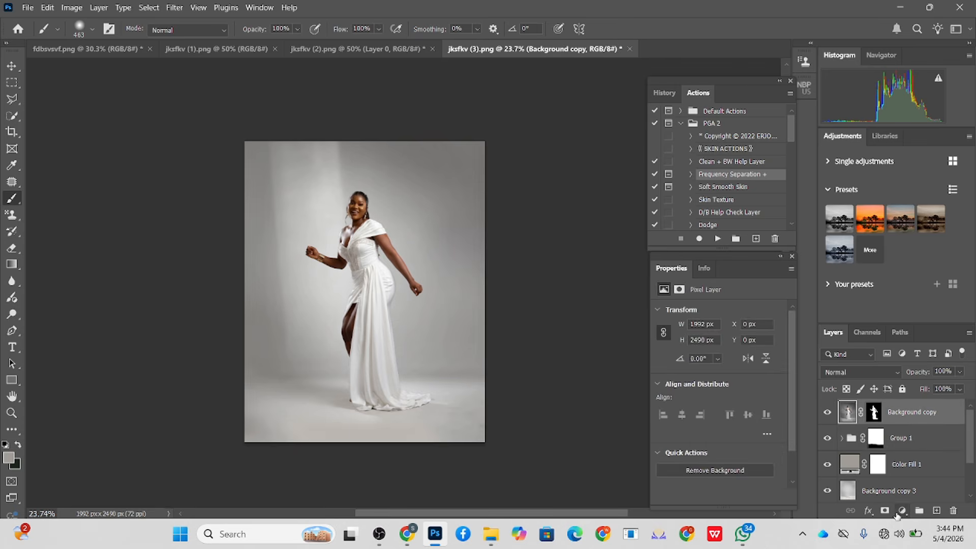
left_click(902, 511)
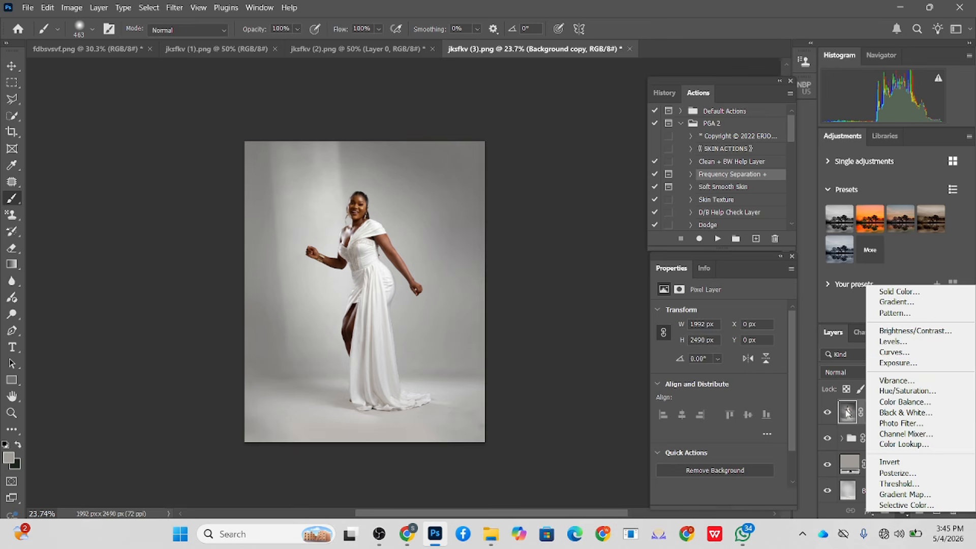
left_click(847, 414)
left_click(827, 413)
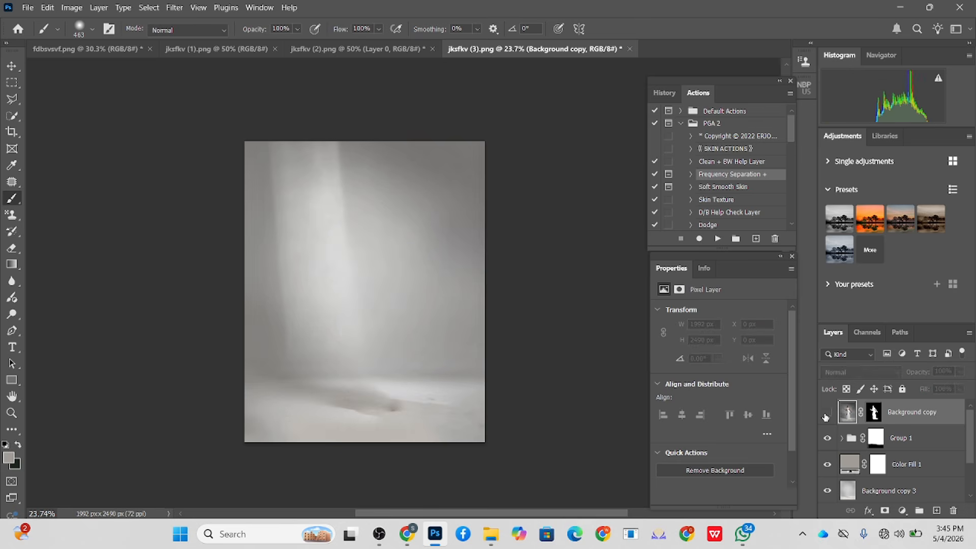
left_click(827, 413)
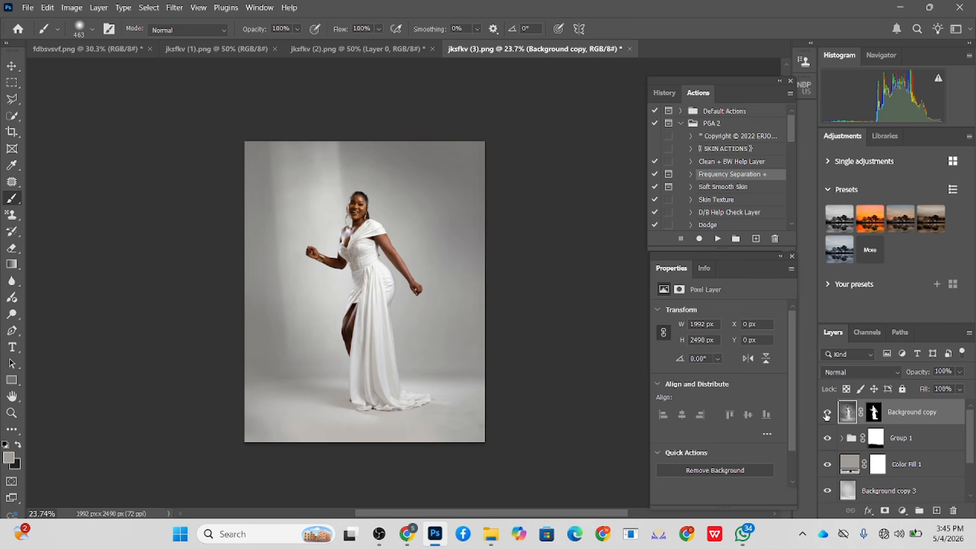
left_click(174, 7)
left_click(186, 145)
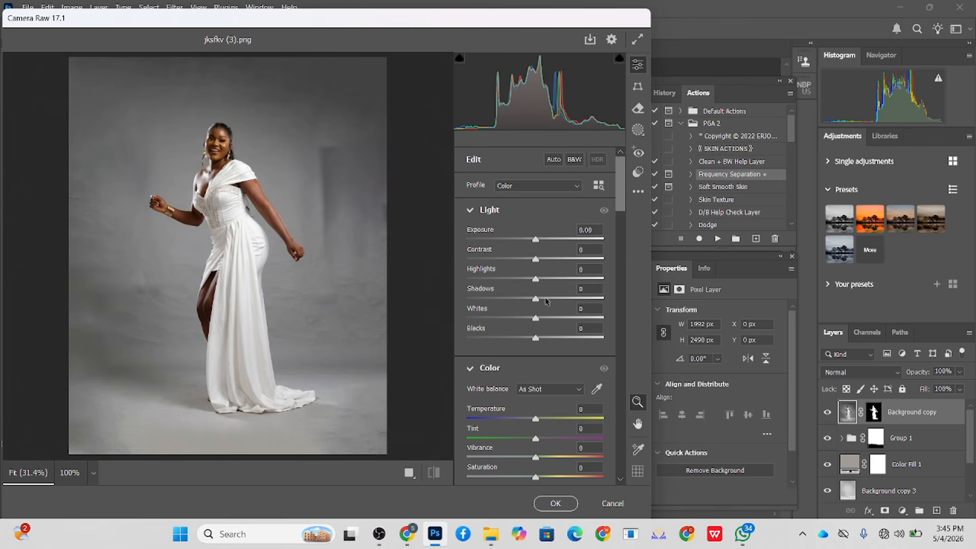
mouse_move(552, 301)
left_mouse_down()
mouse_move(572, 280)
mouse_move(554, 287)
left_mouse_up()
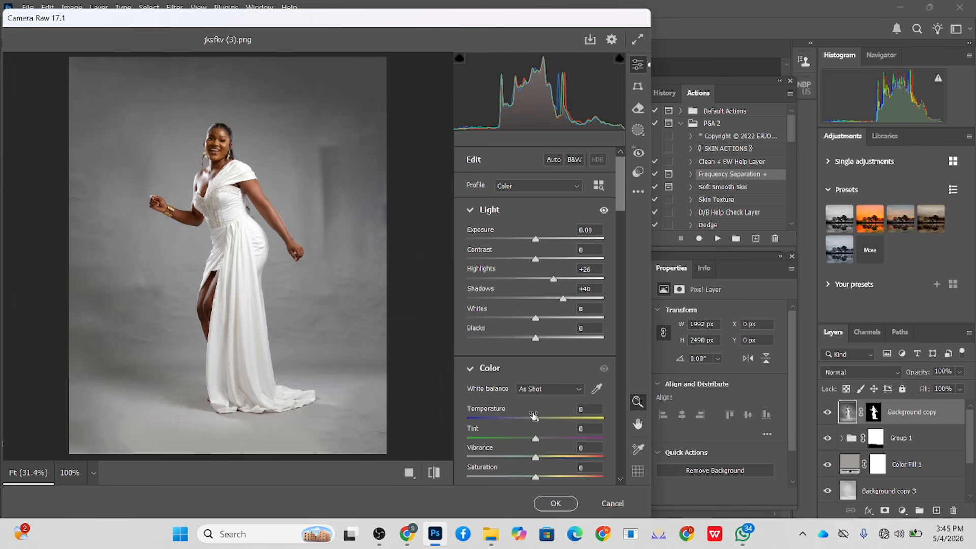
left_click_drag(533, 416, 532, 418)
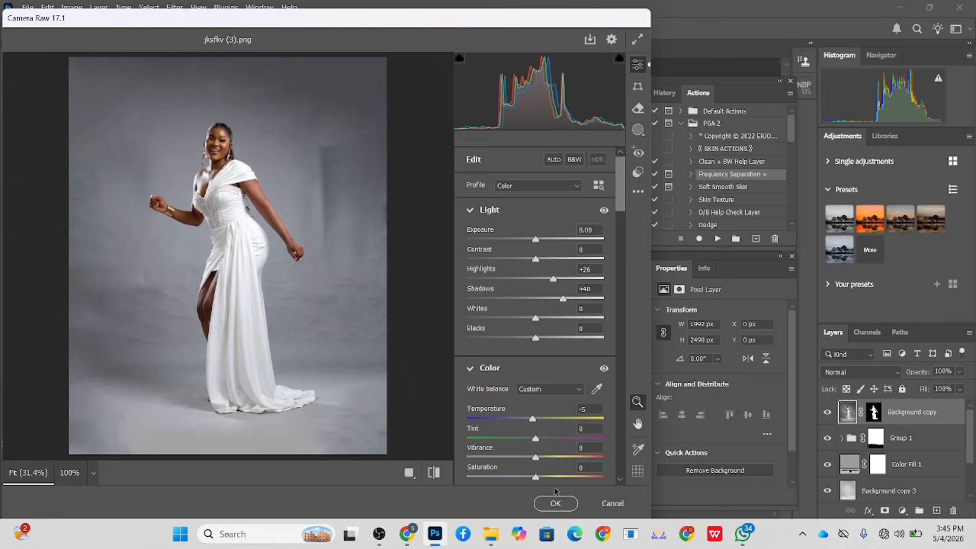
left_click(556, 502)
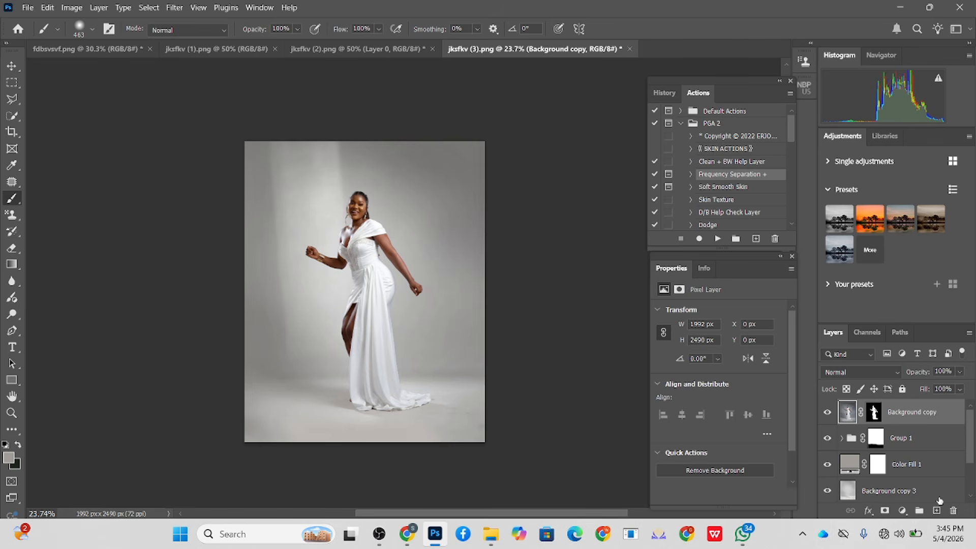
Add a Curves adjustment layer above Background copy, slightly lifting the blacks and mapping an upper-tone point from input 178 to output 183.
left_click(901, 512)
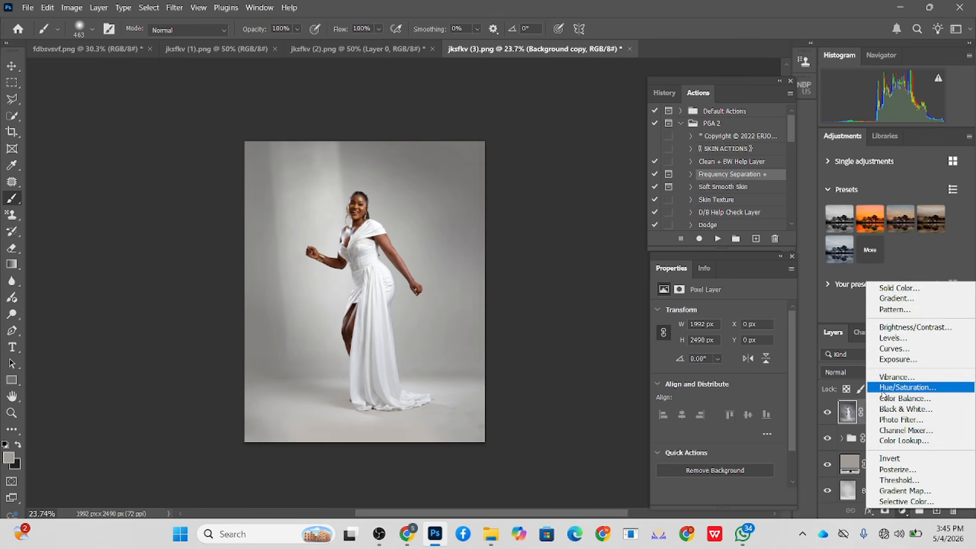
left_click(889, 353)
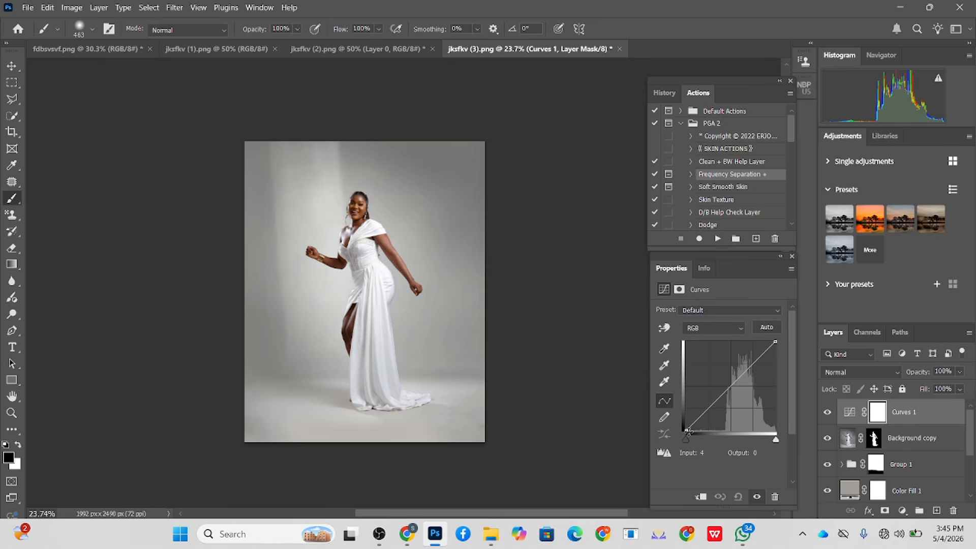
left_click_drag(688, 432, 685, 427)
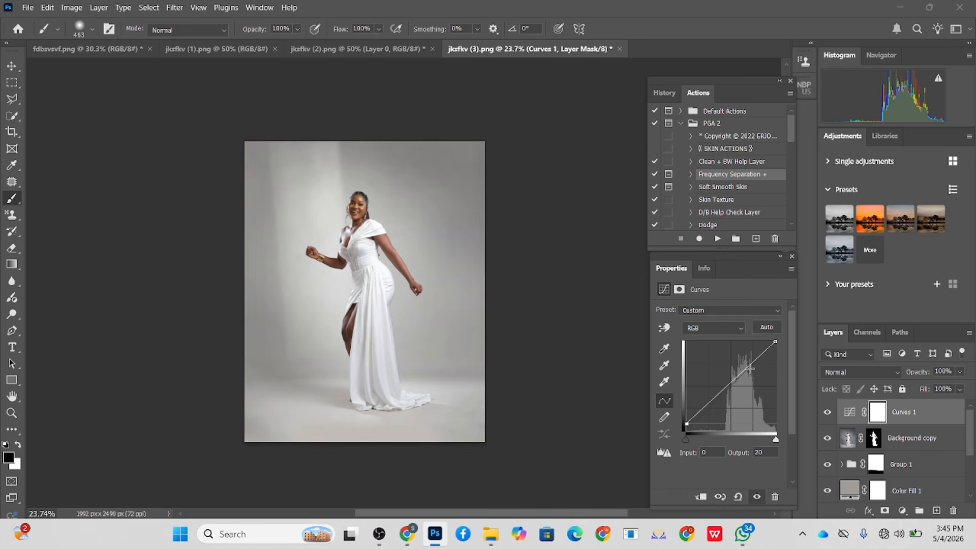
left_click_drag(749, 367, 749, 370)
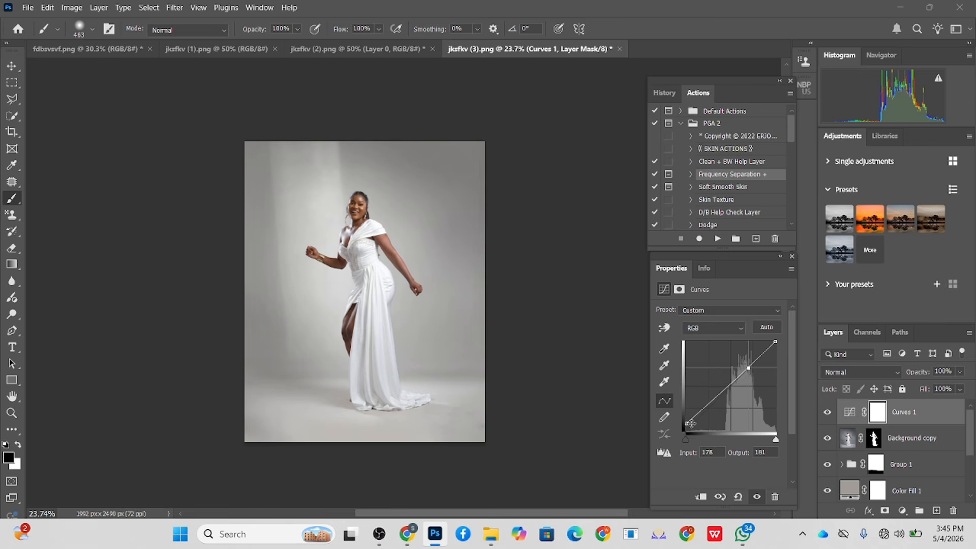
left_click_drag(686, 423, 691, 441)
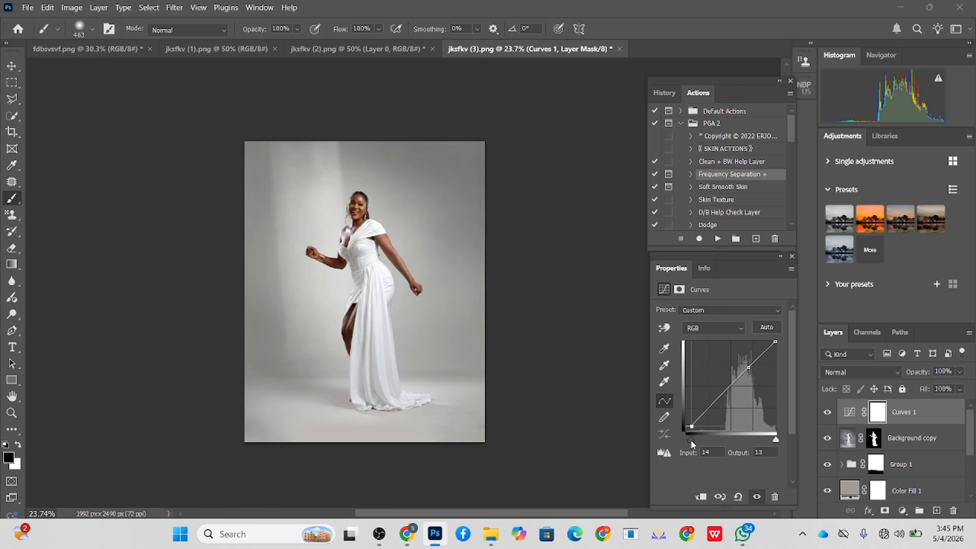
left_click_drag(748, 367, 749, 367)
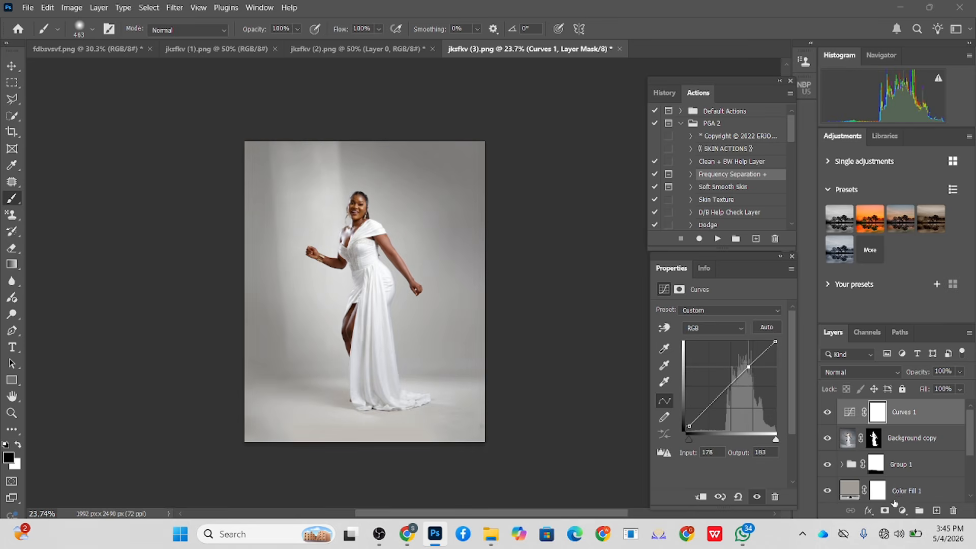
Add a Color Lookup adjustment layer above Curves 1 and load the 2Strip.look 3DLUT.
left_click(904, 511)
left_click(903, 442)
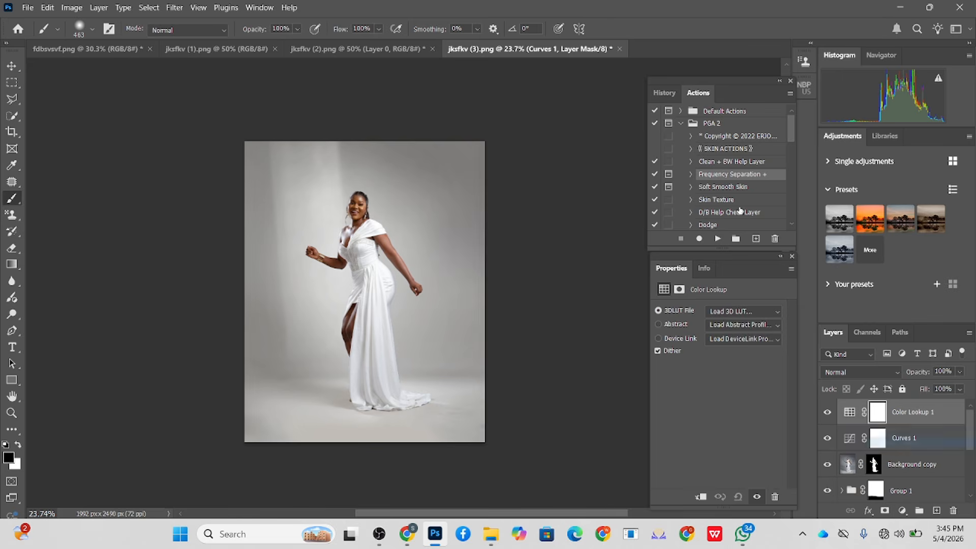
left_click(734, 309)
left_click(718, 37)
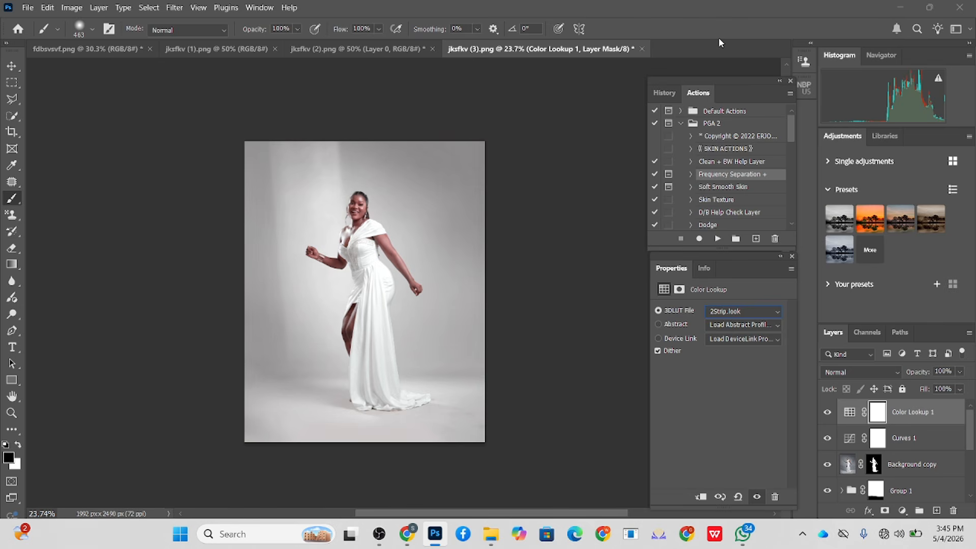
Try the Candlelight.CUBE 3DLUT on Color Lookup 1 at 21% fill and compare the image with the layer hidden and shown.
key("Down")
key("Down")
key("Down")
key("Down")
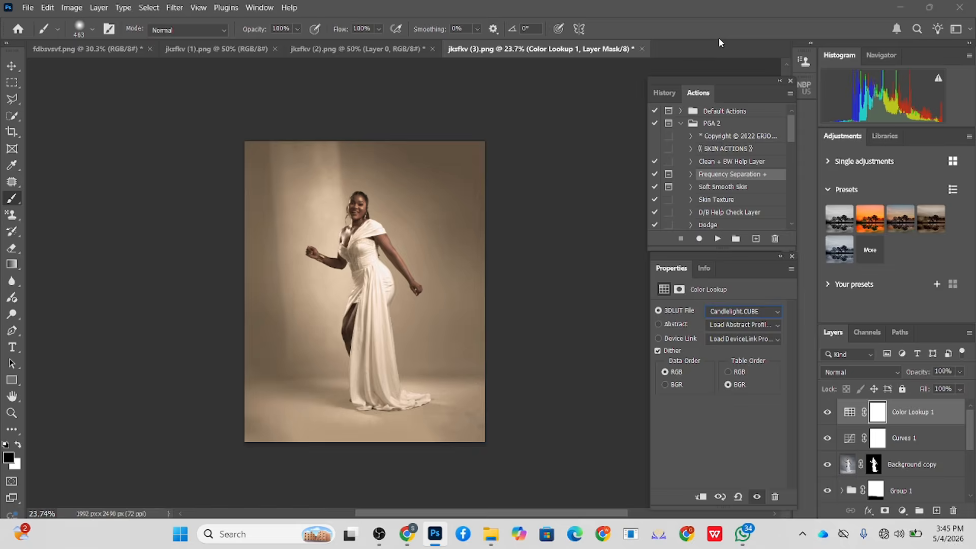
key("Down")
left_click(960, 389)
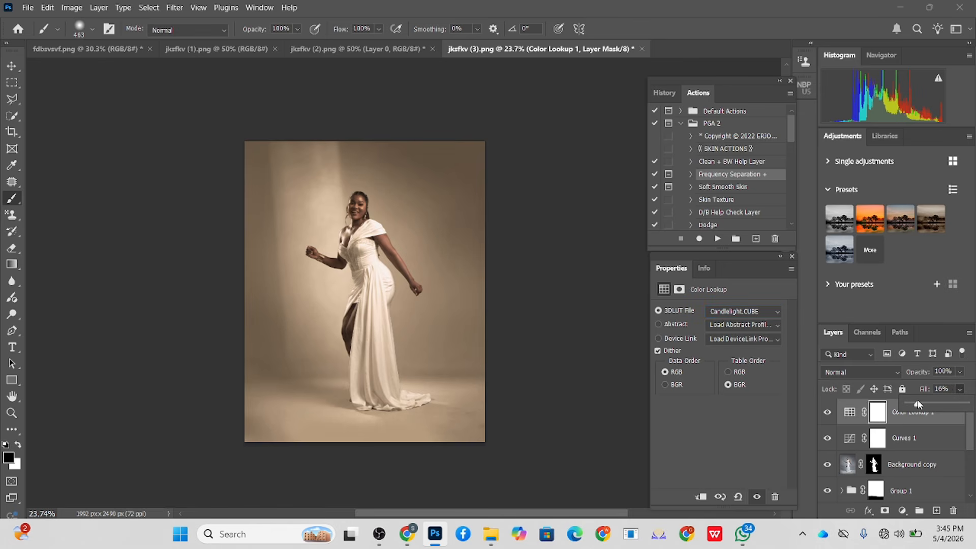
left_click_drag(917, 403, 919, 403)
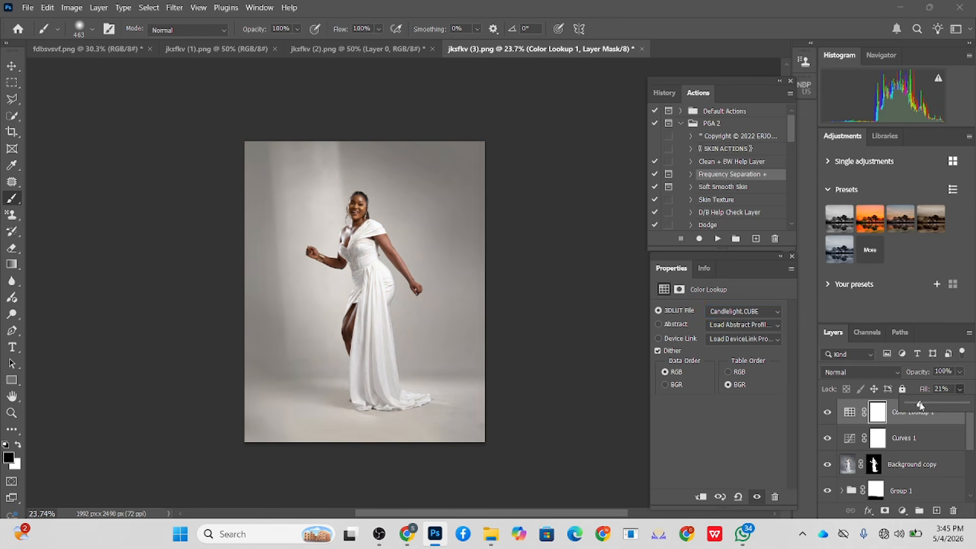
left_click(824, 418)
left_click(825, 418)
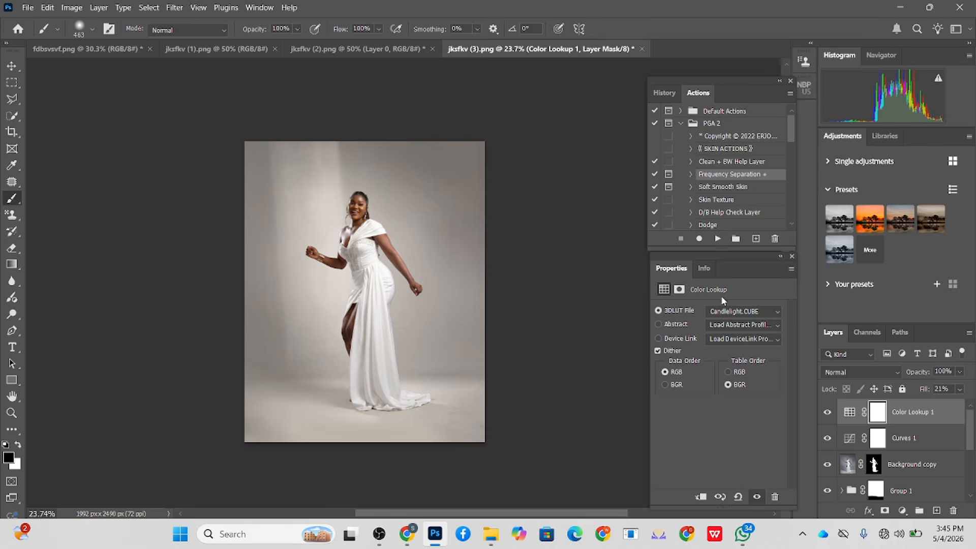
Load the TealOrangePlusContrast 3DLUT in Color Lookup 1, compare the layer hidden and shown, and set its fill to 18%.
left_click(732, 311)
left_click(740, 342)
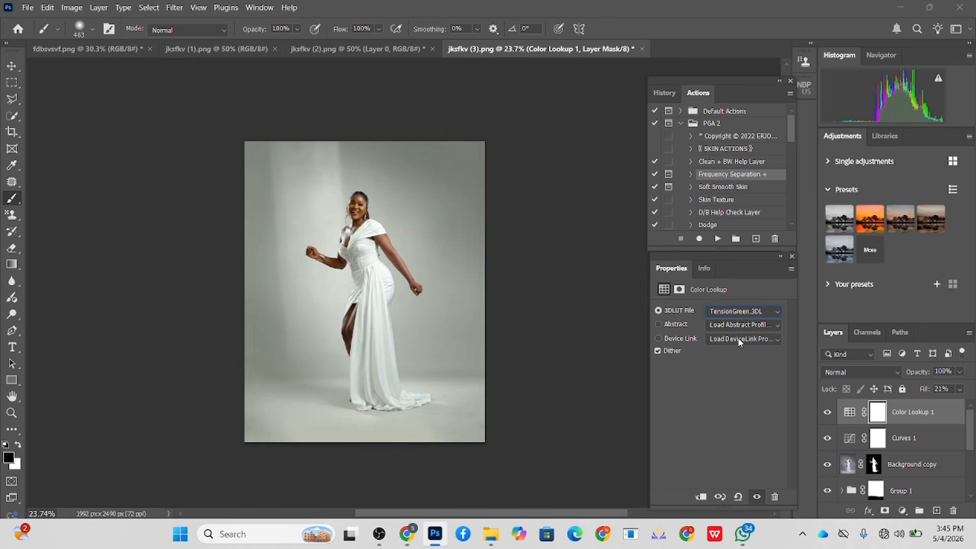
key("Up")
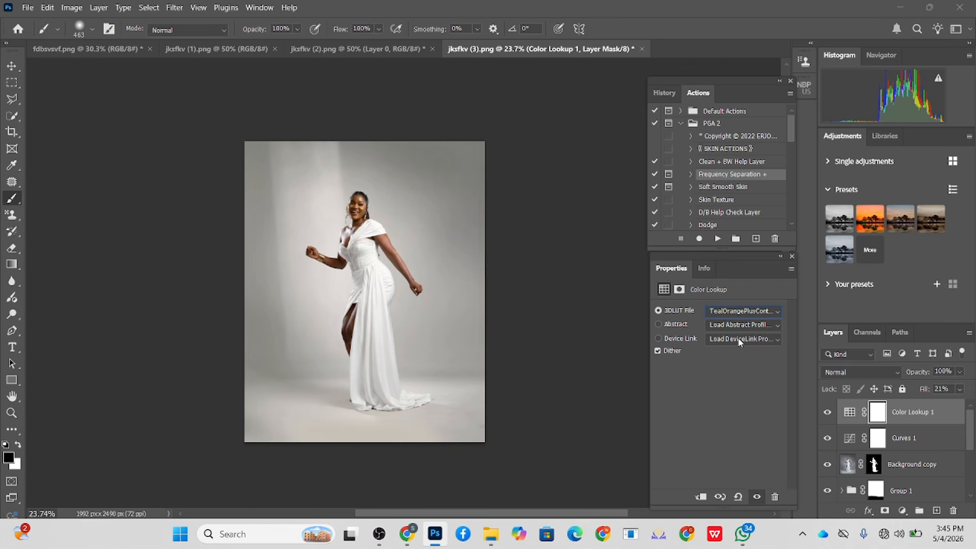
left_click(829, 414)
left_click(828, 415)
left_click(960, 389)
left_click_drag(921, 405, 919, 405)
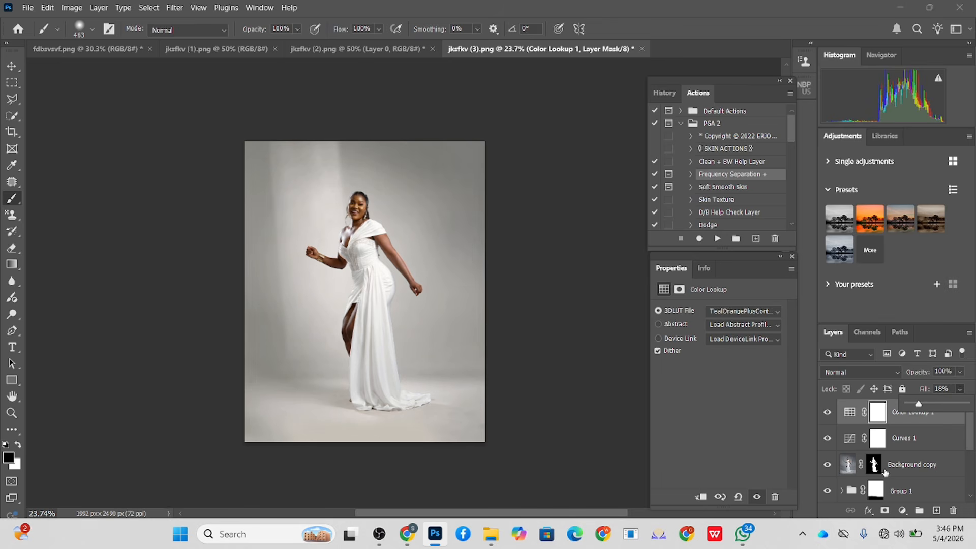
Stamp the visible layers into a new top layer and set its Camera Raw light to Exposure -0.10, Highlights +26, Shadows +17, Blacks +30.
key("ctrl+alt+shift+e")
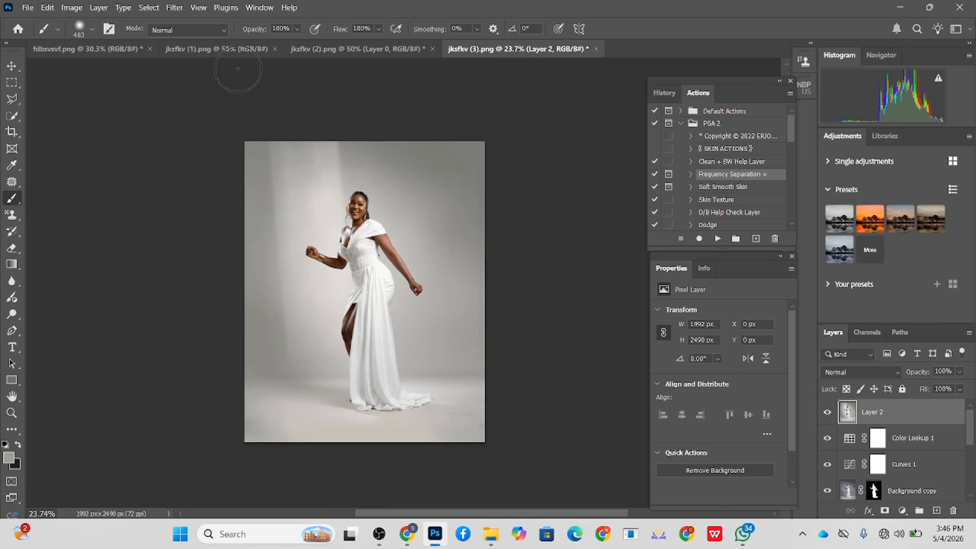
left_click(174, 8)
left_click(203, 144)
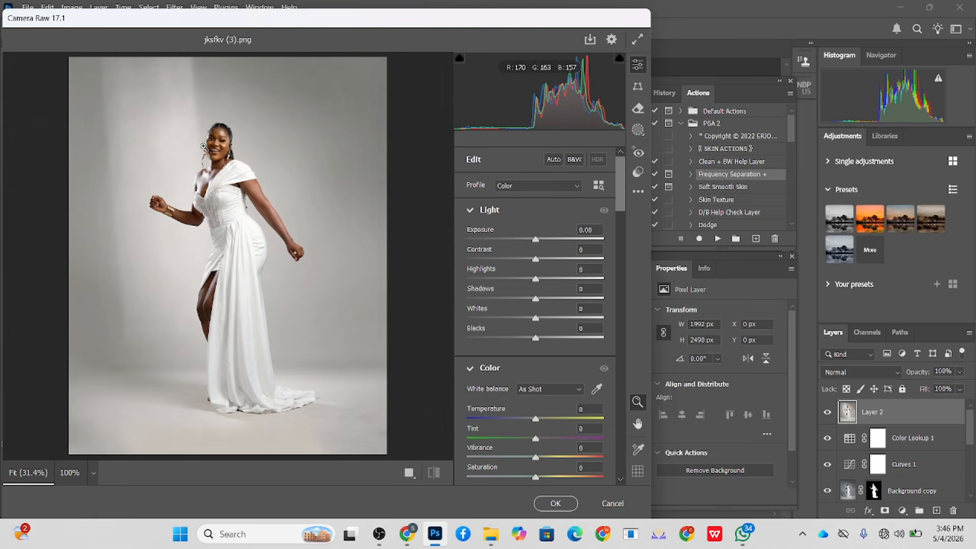
left_click(546, 299)
left_click(554, 337)
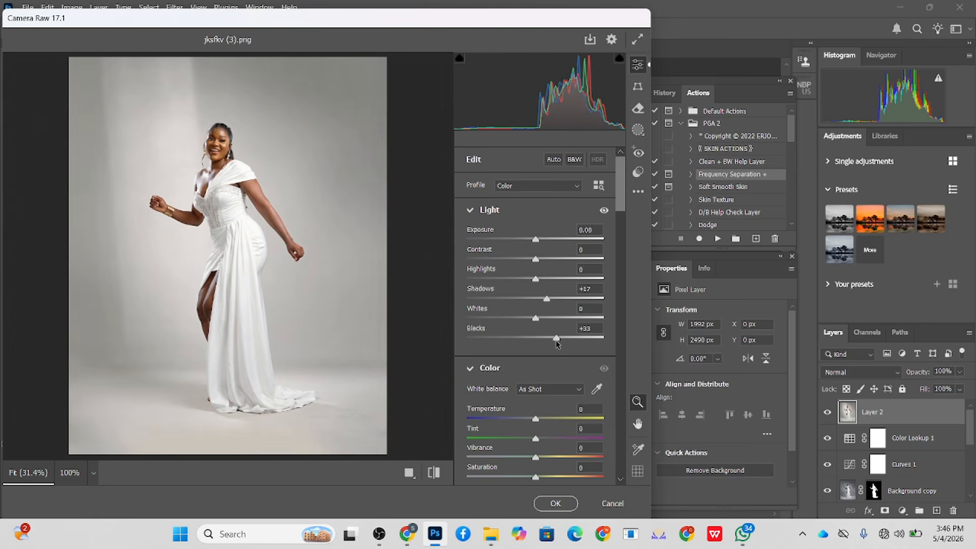
left_click(555, 279)
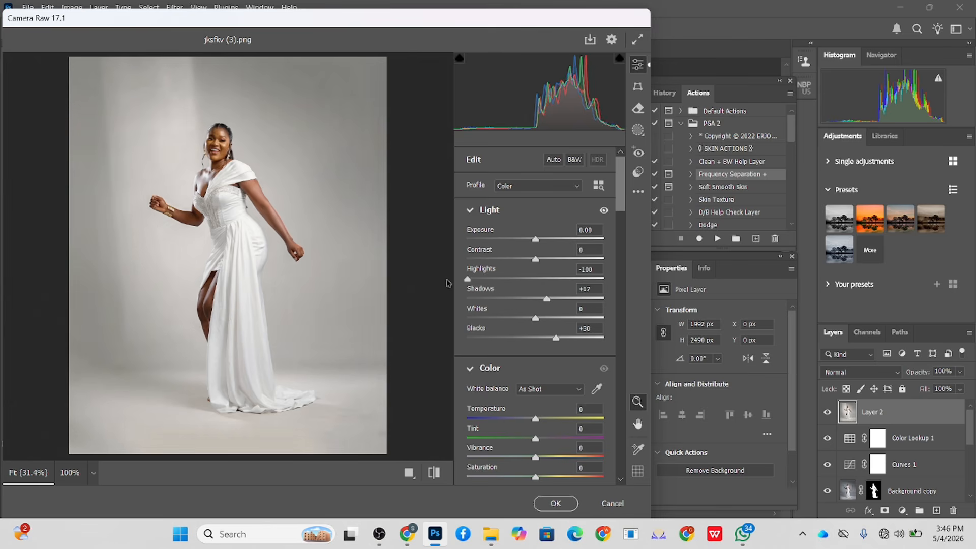
left_click_drag(556, 294, 553, 290)
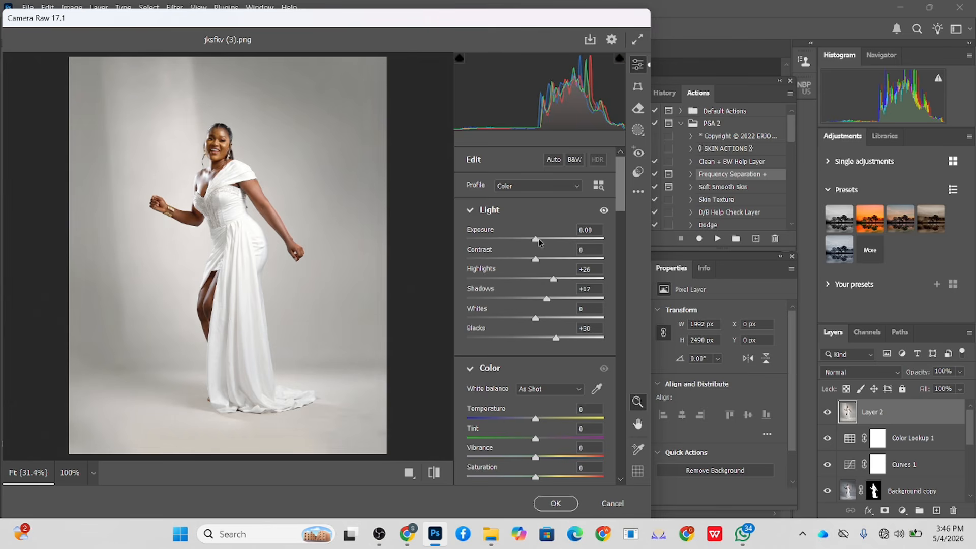
left_click_drag(538, 243, 536, 244)
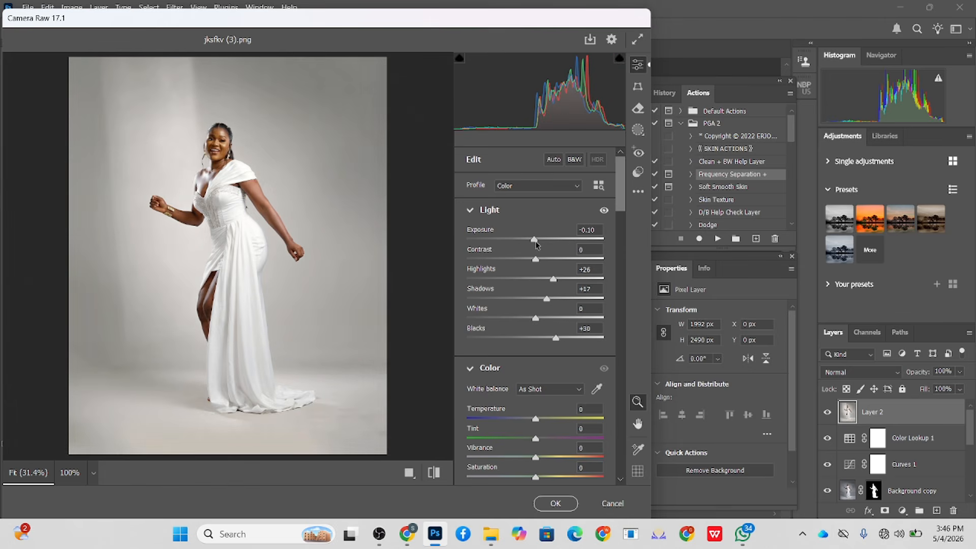
Set Camera Raw Temperature -5, Vignette -15 and Blue Primary Hue -10 with Saturation +23, and apply the filter.
left_click_drag(536, 419, 532, 420)
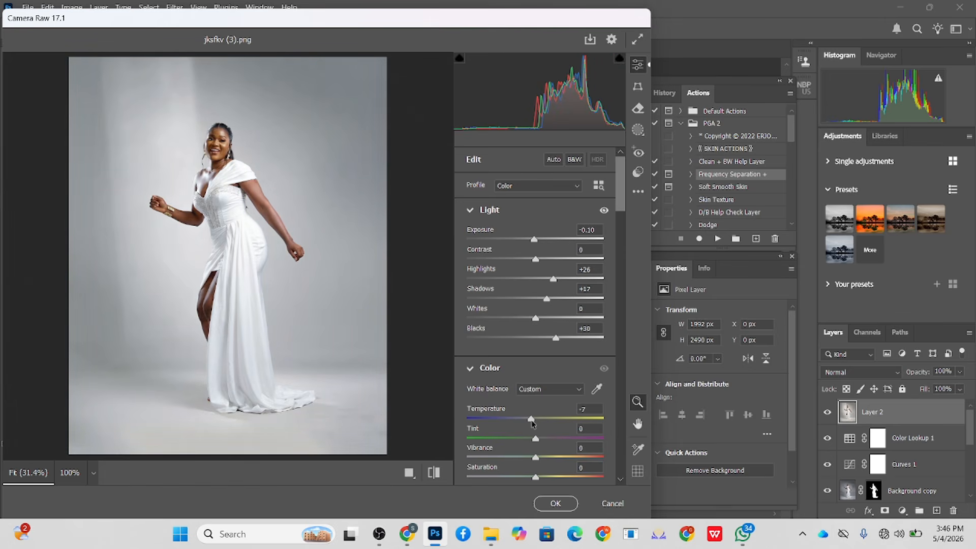
scroll(543, 369, "down", 3)
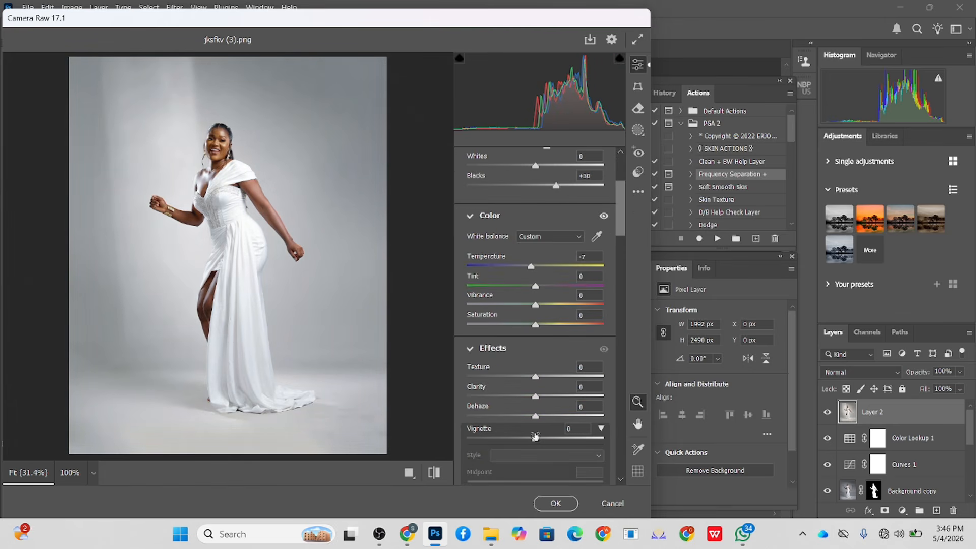
left_click_drag(533, 438, 525, 439)
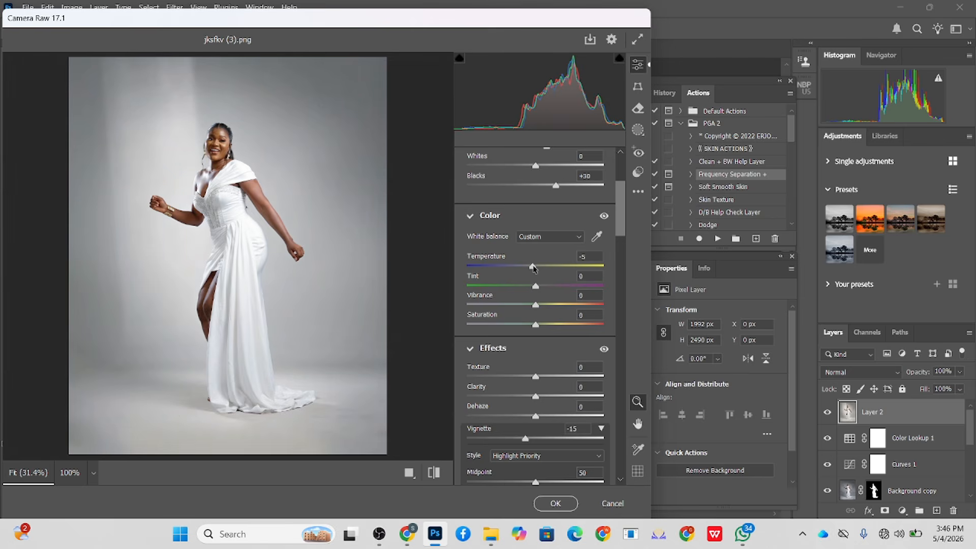
scroll(546, 325, "down", 10)
mouse_move(541, 469)
left_mouse_down()
mouse_move(555, 472)
mouse_move(529, 459)
left_mouse_up()
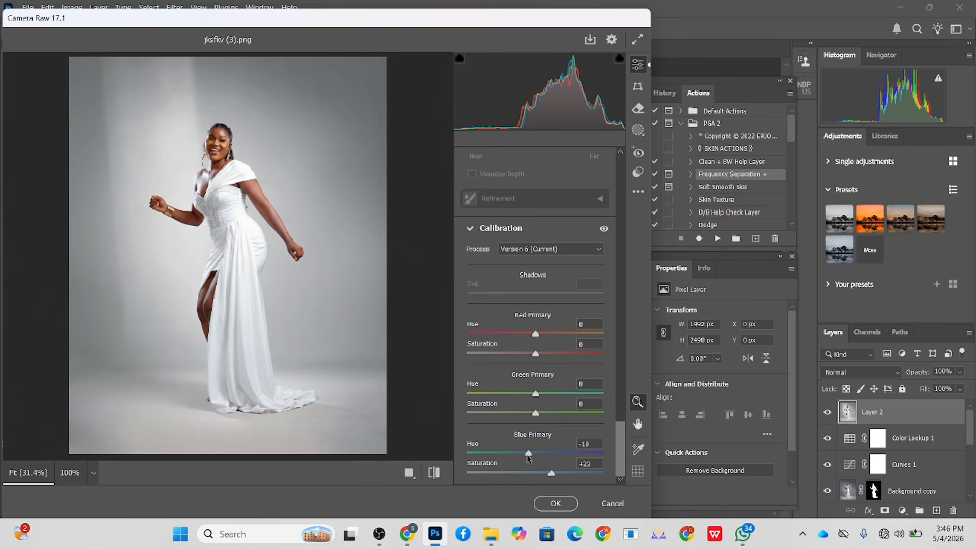
left_click(559, 498)
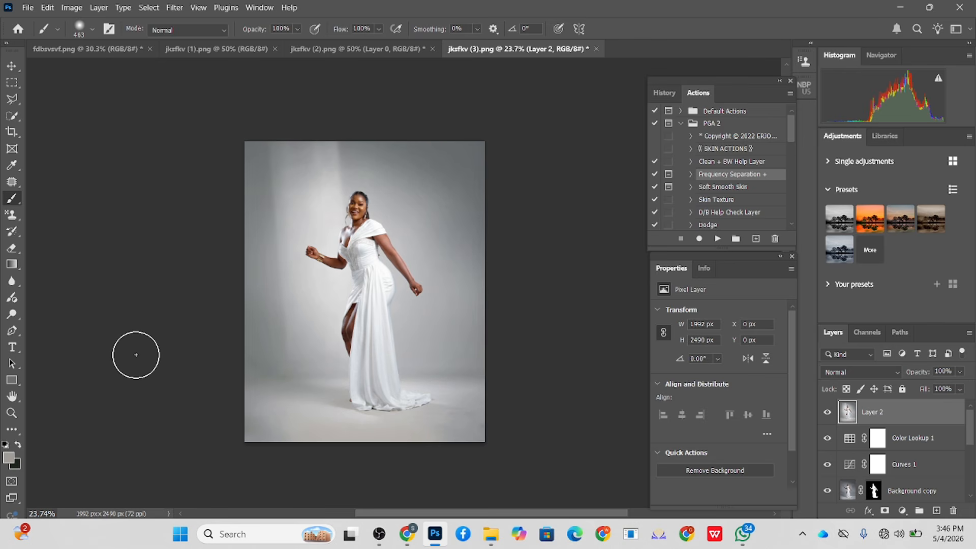
Take a history snapshot of the finished edit and compare it with the original jksfkv (3).png state, ending on the snapshot.
scroll(919, 491, "down", 5)
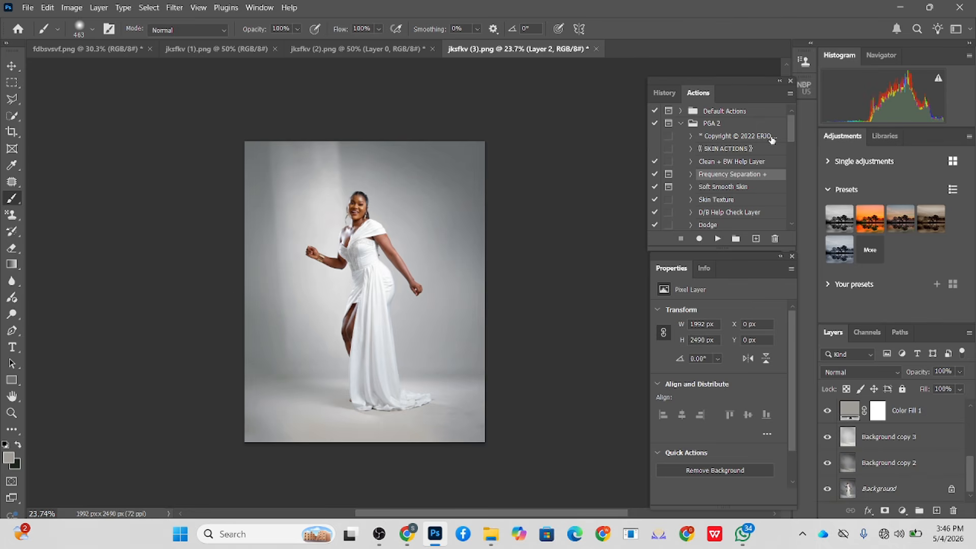
left_click(666, 93)
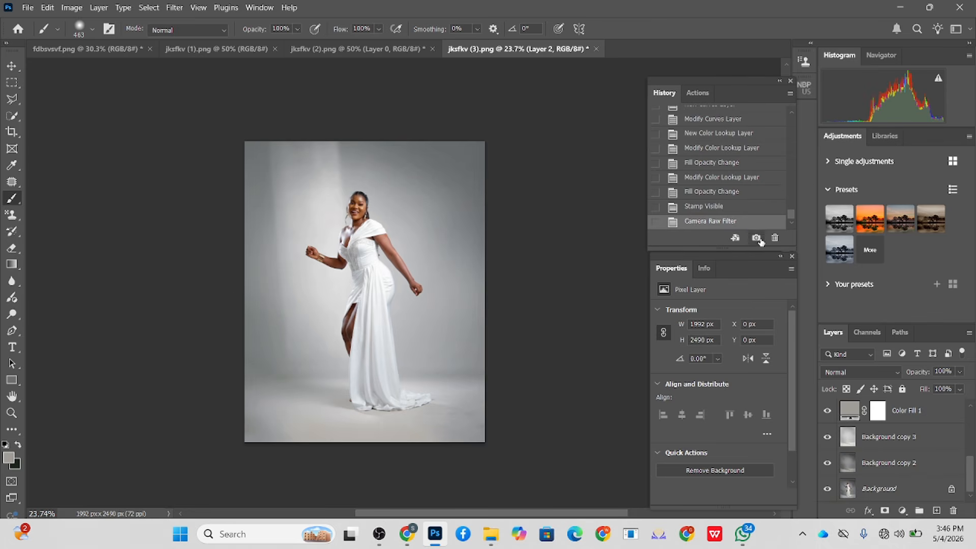
left_click_drag(793, 211, 793, 101)
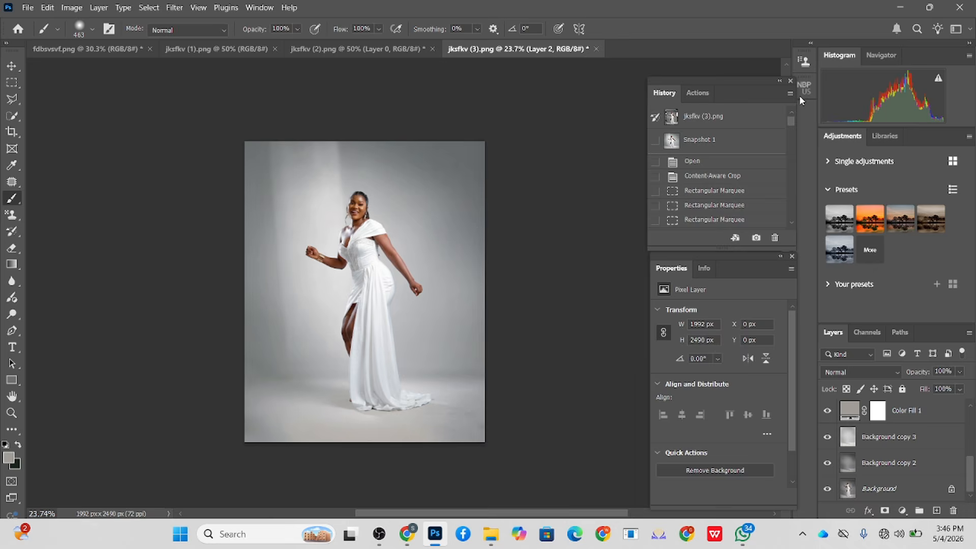
left_click(724, 118)
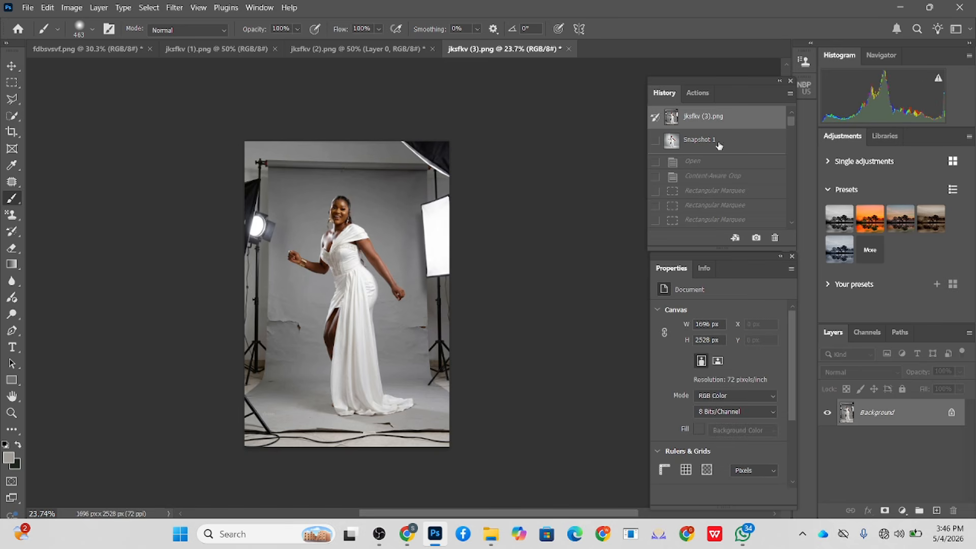
left_click(719, 144)
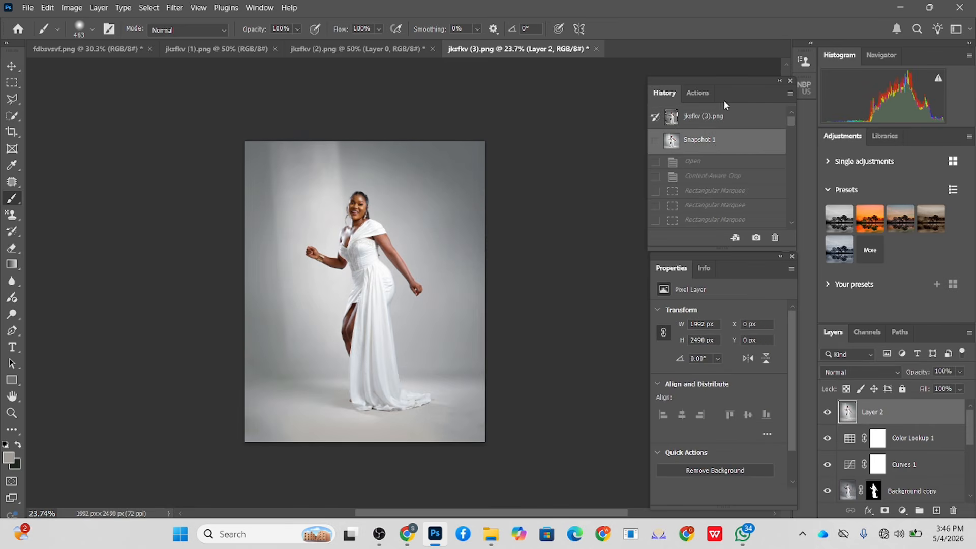
left_click(713, 116)
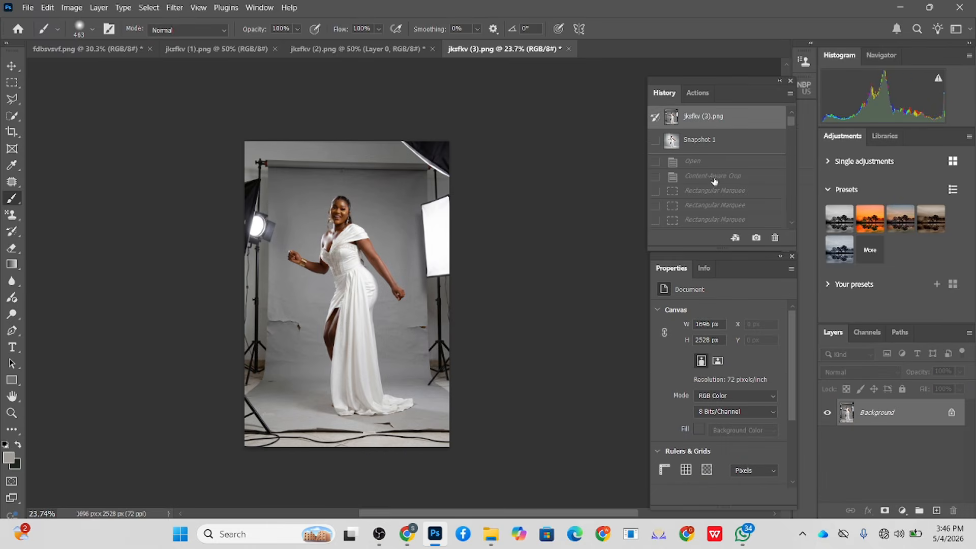
left_click(714, 143)
scroll(462, 274, "up", 2)
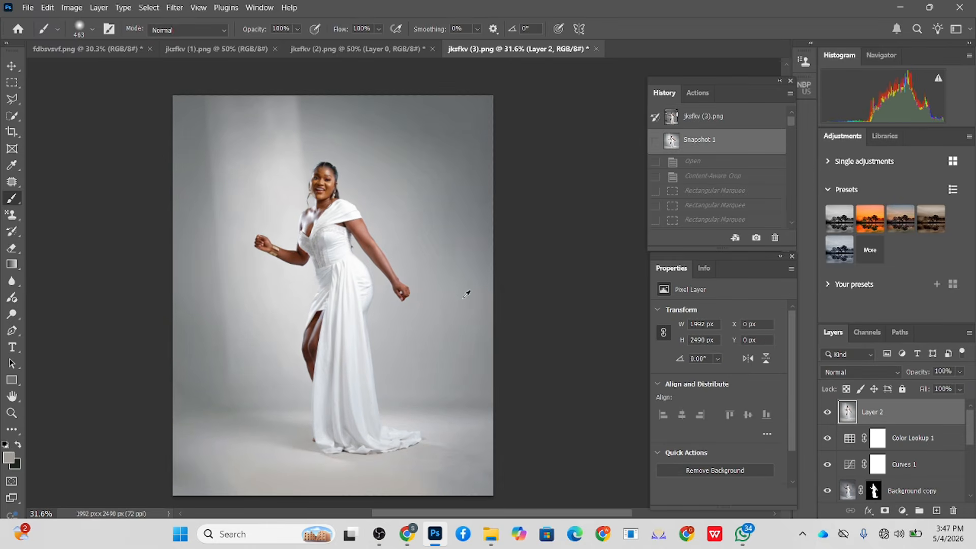